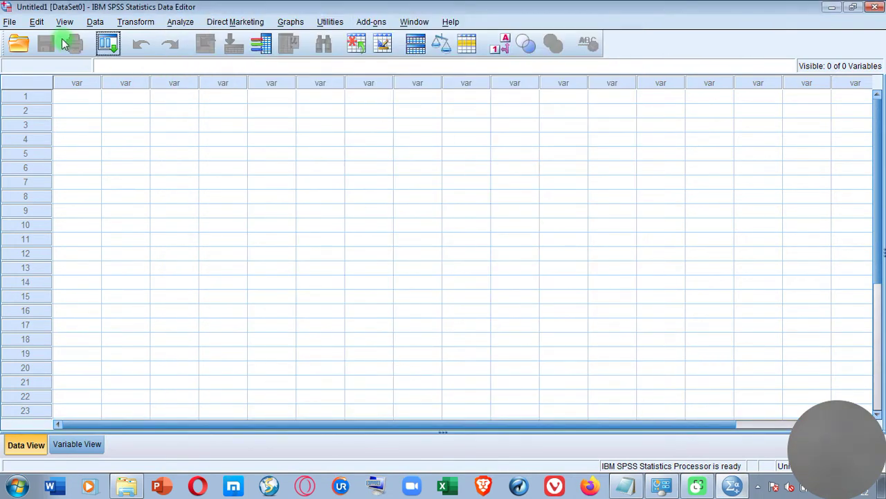
# Start opening a data file and browse to the BRM DATA File folder on the Desktop.
pyautogui.click(9, 23)
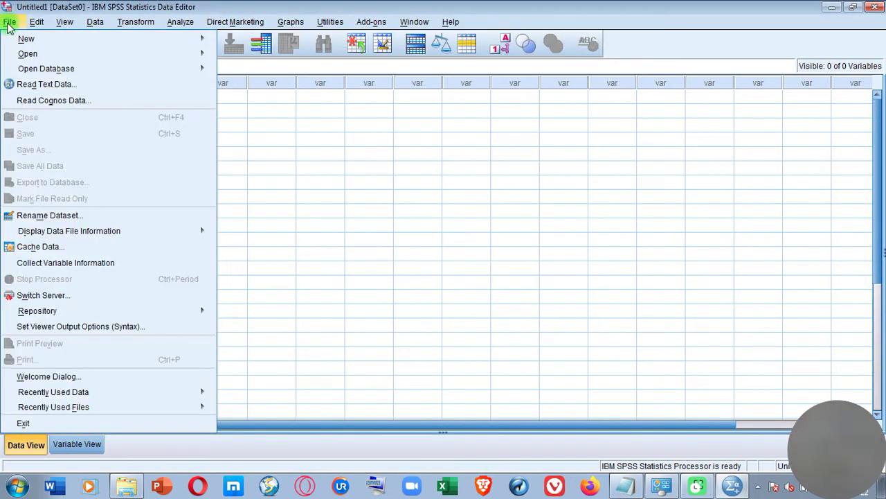
pyautogui.moveTo(25, 55)
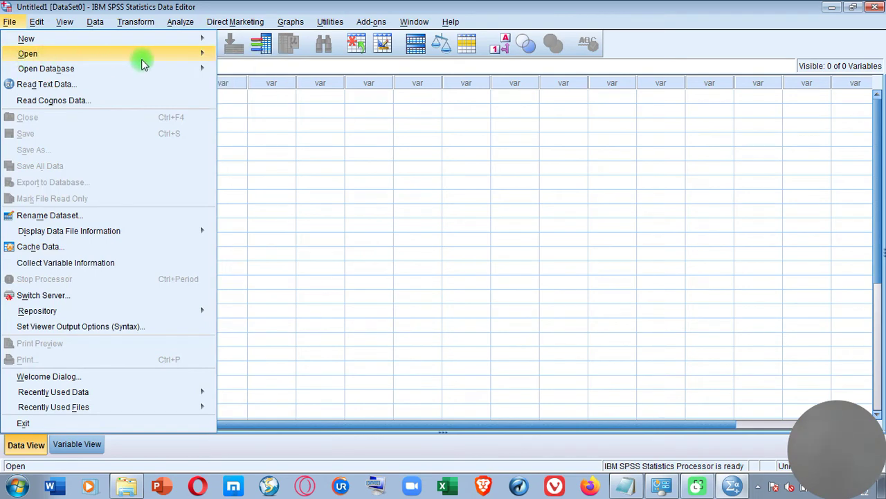
pyautogui.click(230, 58)
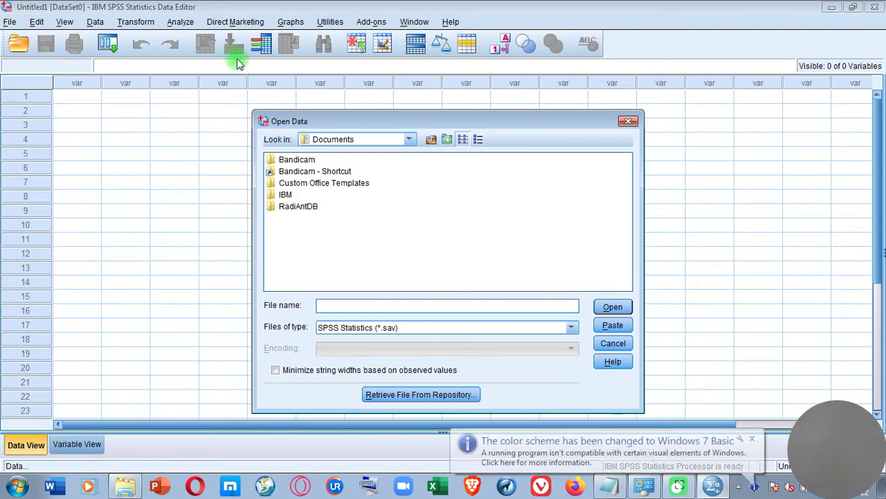
pyautogui.click(408, 140)
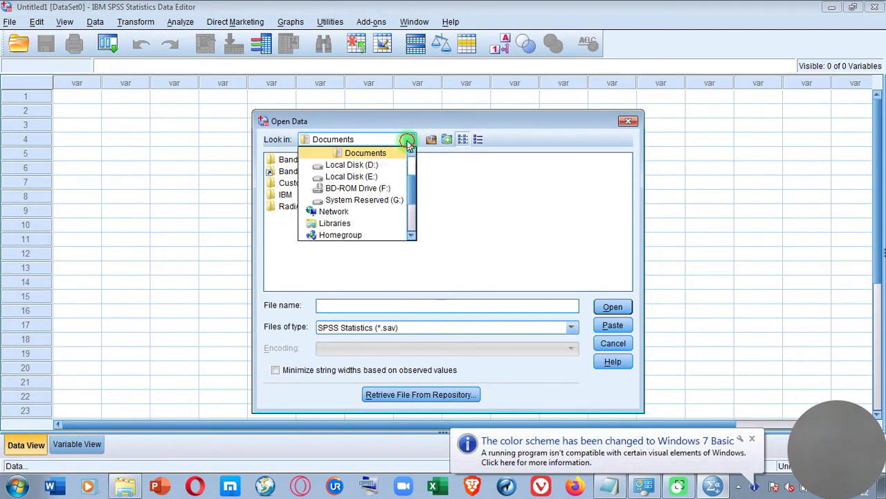
pyautogui.click(412, 166)
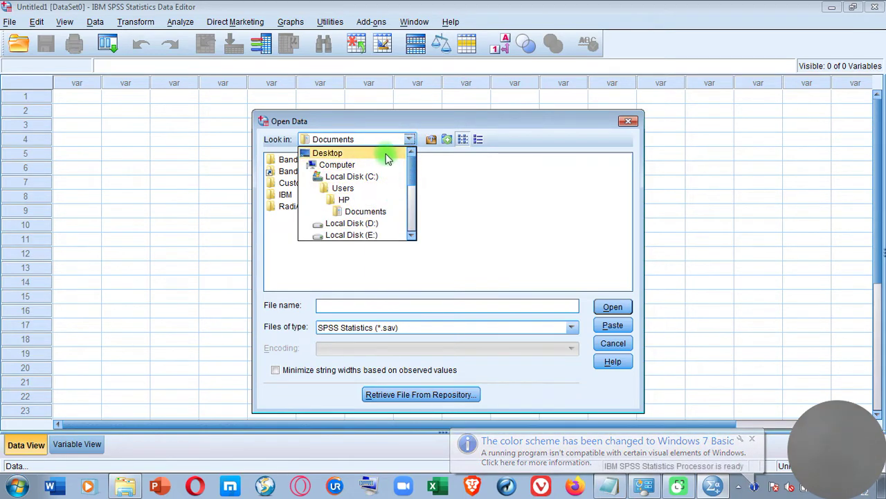
pyautogui.click(384, 153)
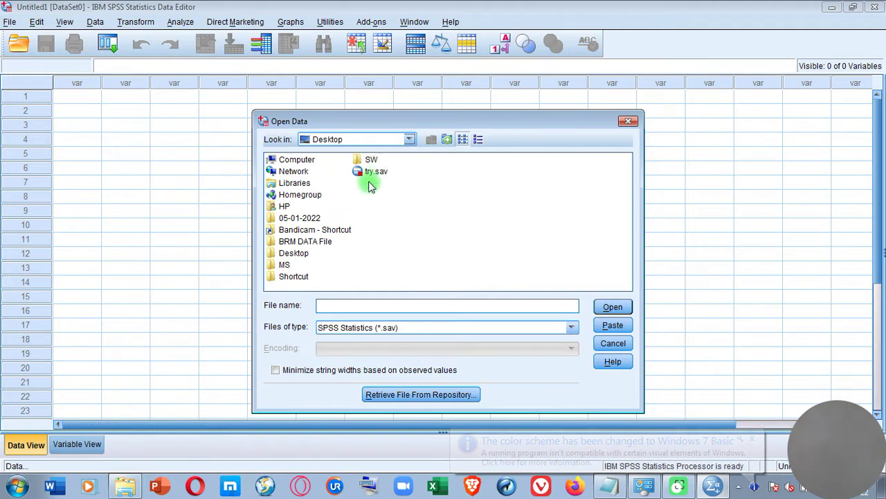
pyautogui.click(307, 242)
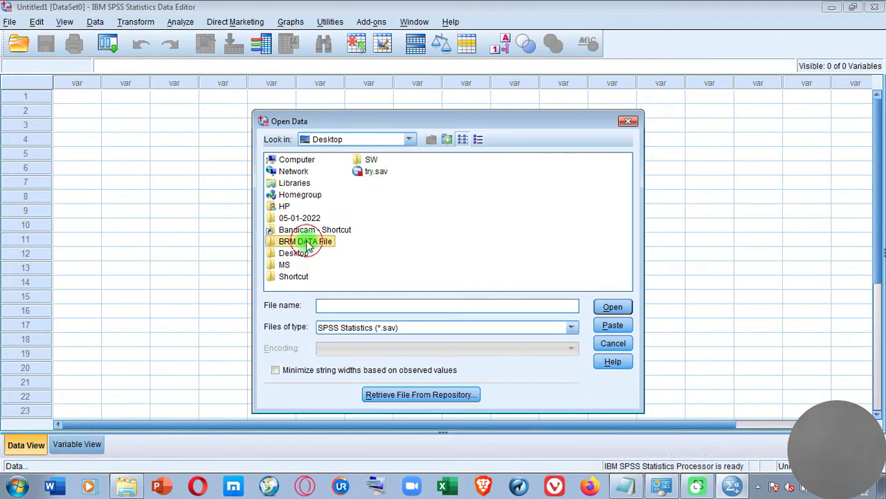
pyautogui.doubleClick(308, 242)
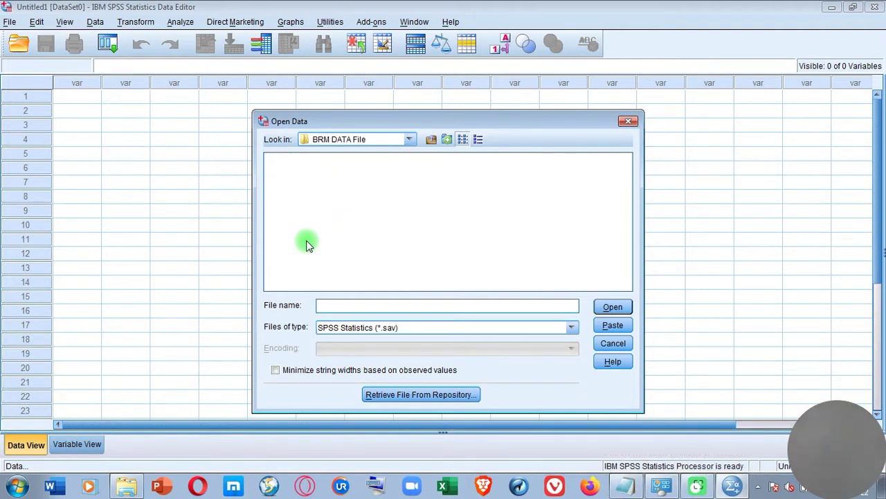
# Show Excel files and import Data File.xlsx, reading variable names from the first row of data.
pyautogui.click(571, 327)
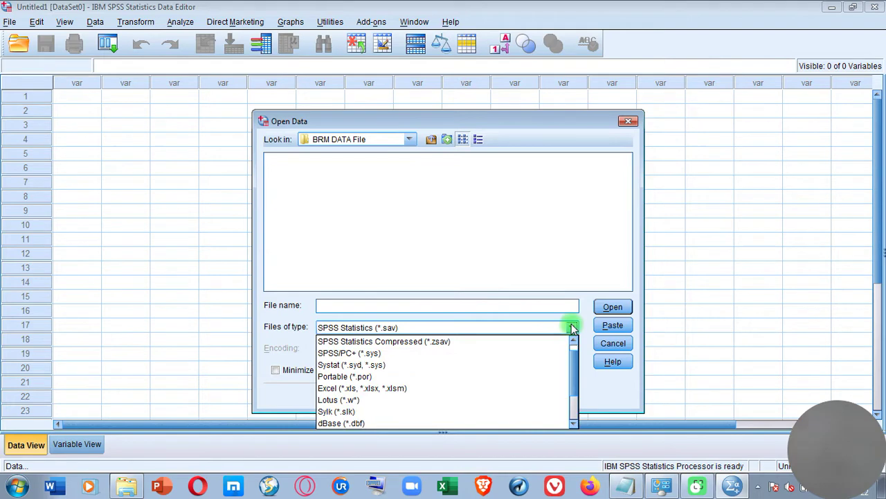
pyautogui.click(524, 388)
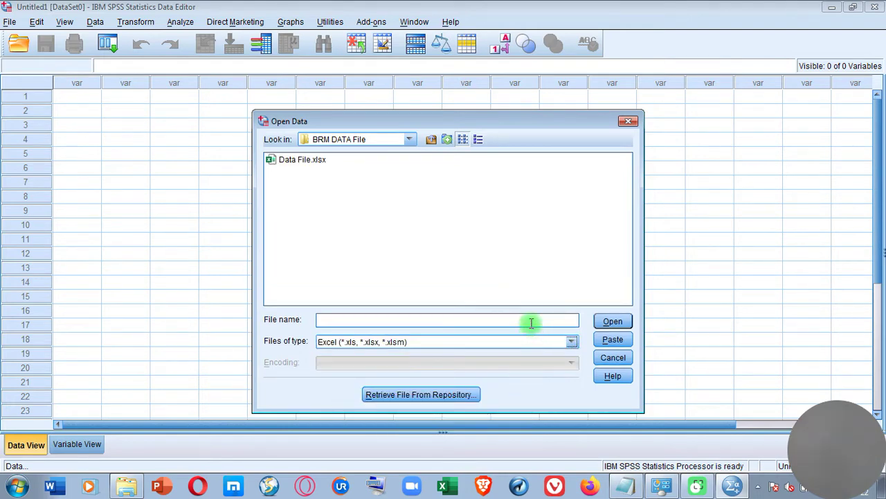
pyautogui.click(312, 165)
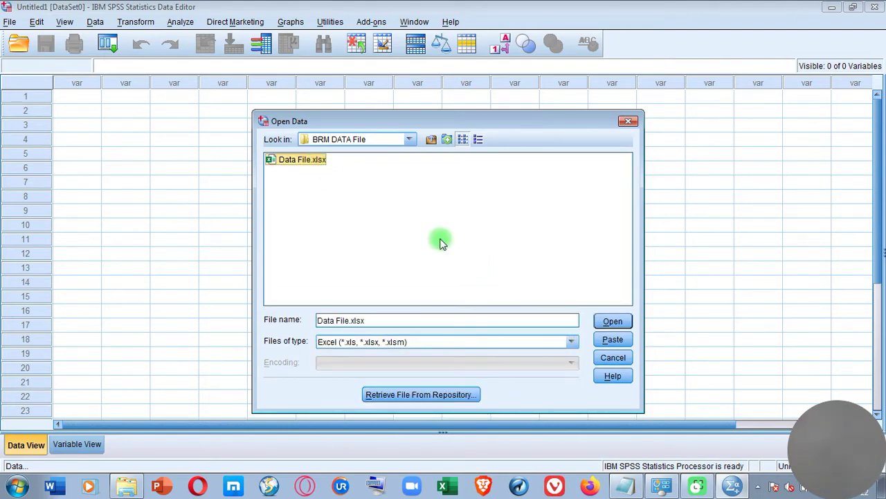
pyautogui.click(613, 322)
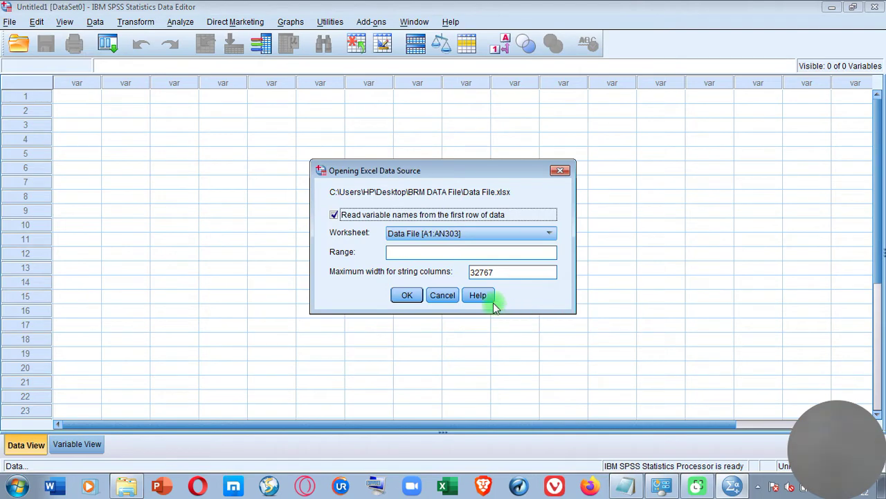
pyautogui.click(407, 295)
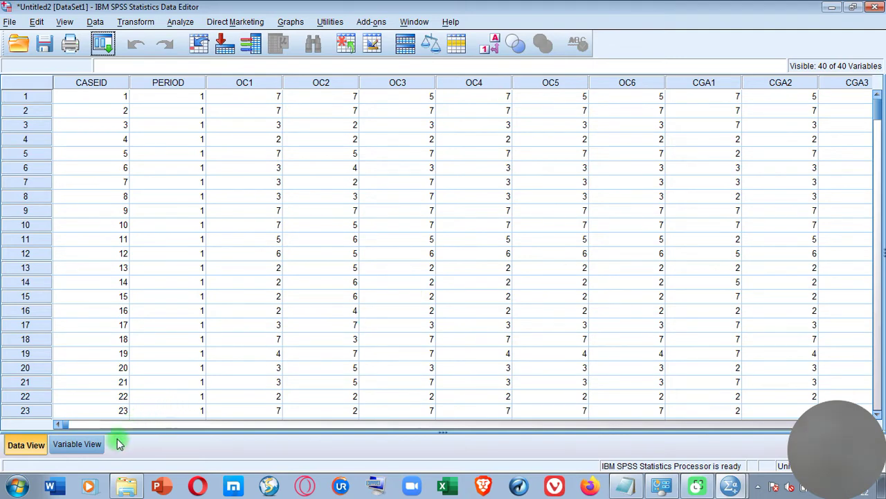
# Open the value labels of the CASEID variable and add the label "HDA" for value 1.
pyautogui.click(93, 448)
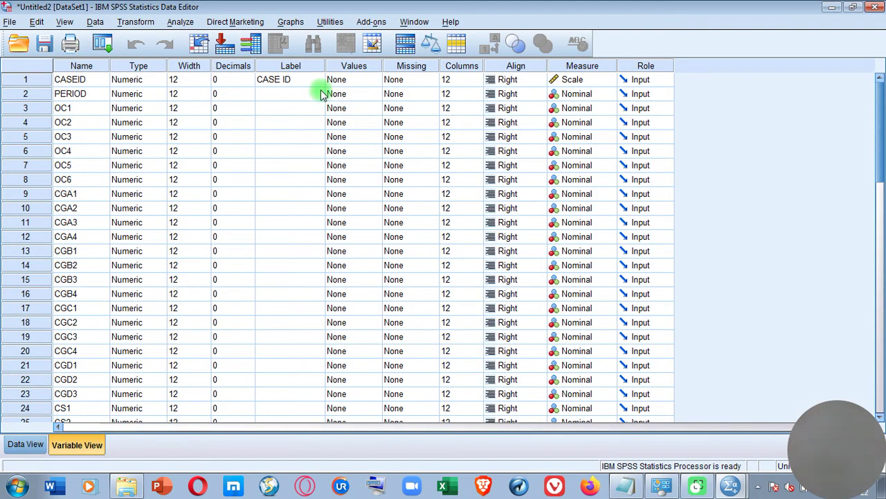
pyautogui.click(361, 81)
pyautogui.click(374, 80)
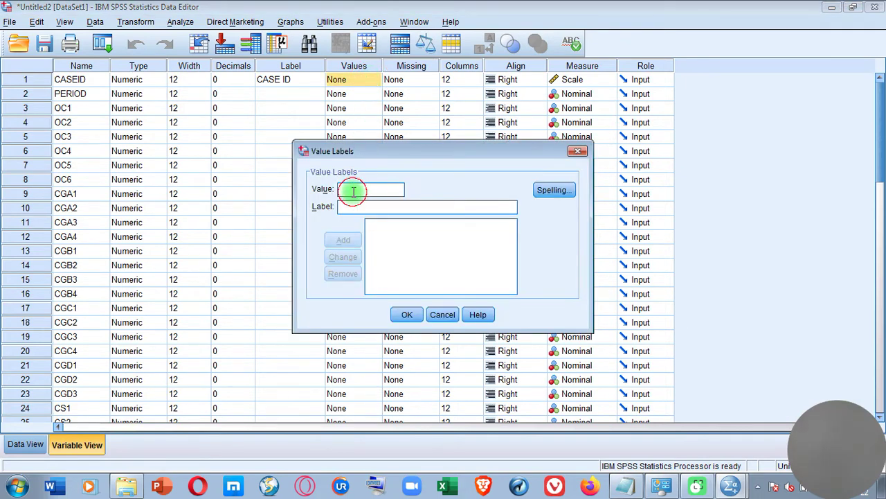
pyautogui.write('1')
pyautogui.click(352, 206)
pyautogui.write('H')
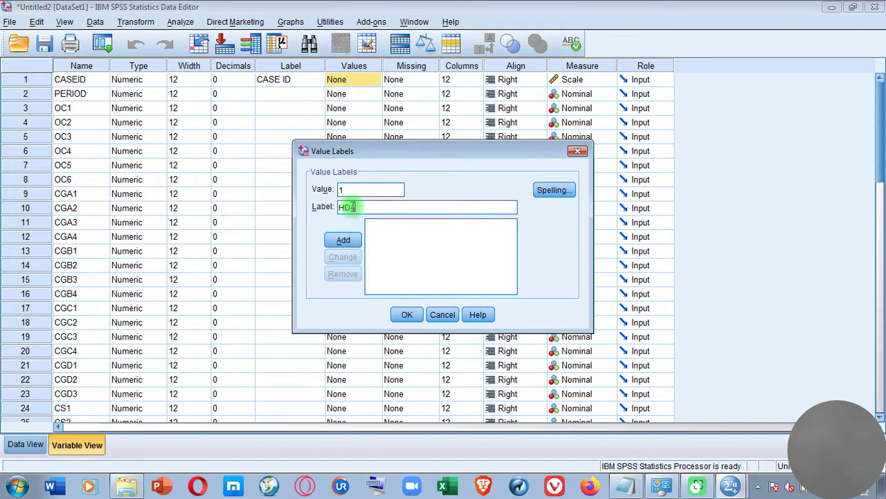
pyautogui.write('DA')
pyautogui.click(354, 242)
# Add the label "DA" for value 2, and remove that entry from the value labels again.
pyautogui.click(357, 196)
pyautogui.write('2')
pyautogui.click(354, 206)
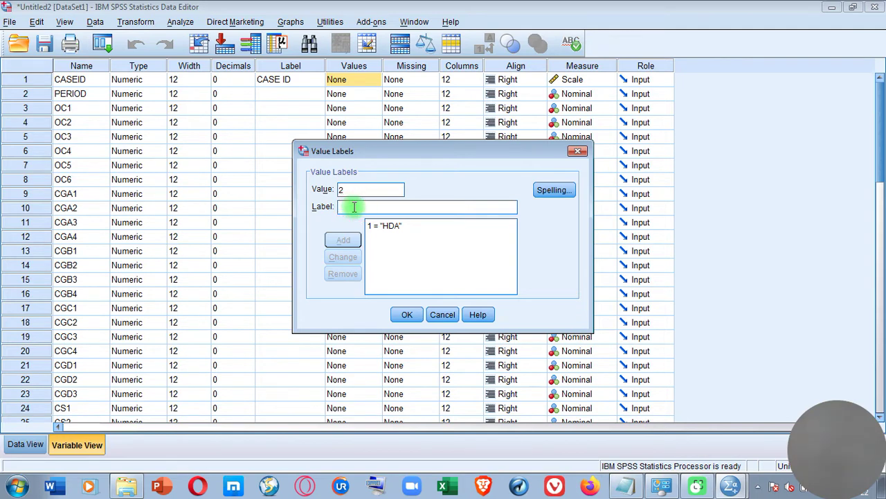
pyautogui.write('DA')
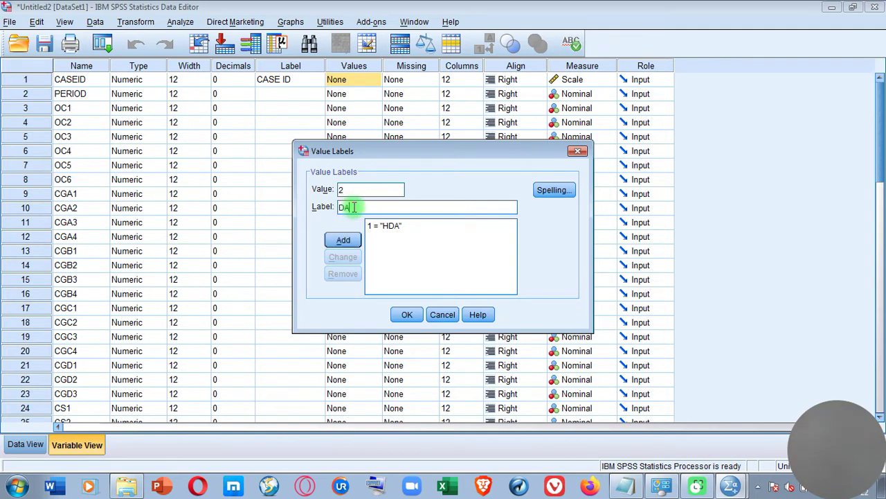
pyautogui.click(344, 240)
pyautogui.click(354, 191)
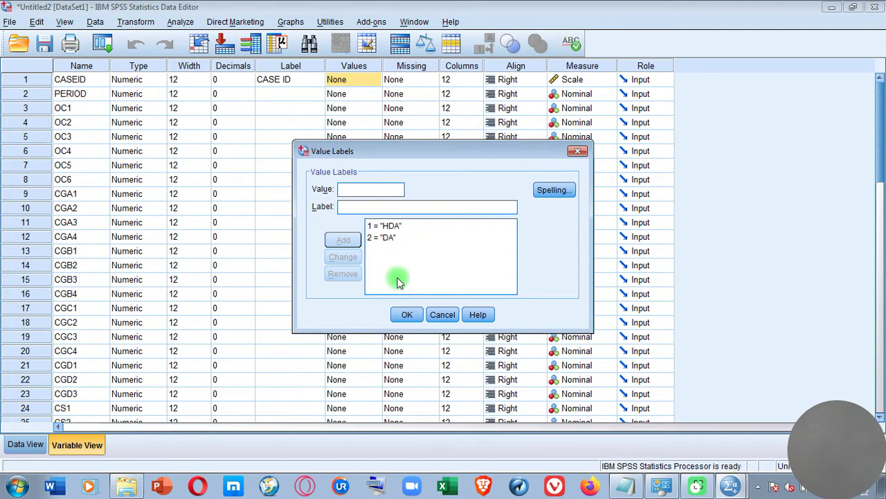
pyautogui.click(380, 238)
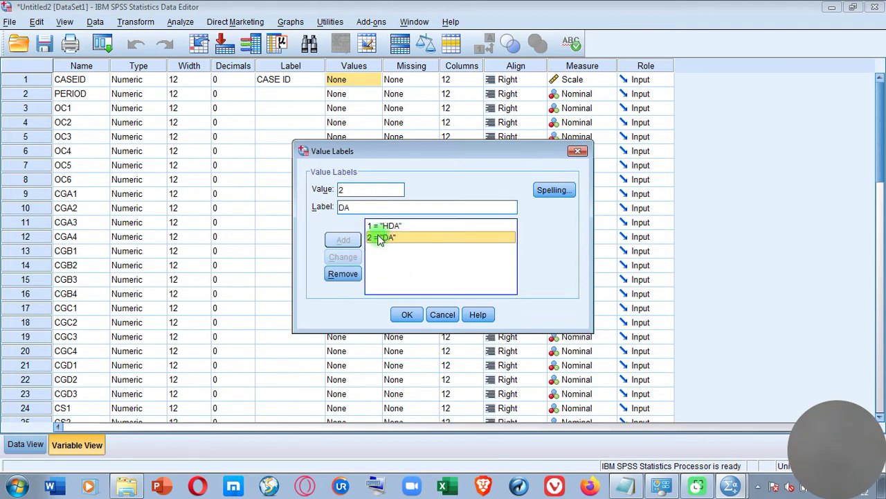
pyautogui.click(355, 276)
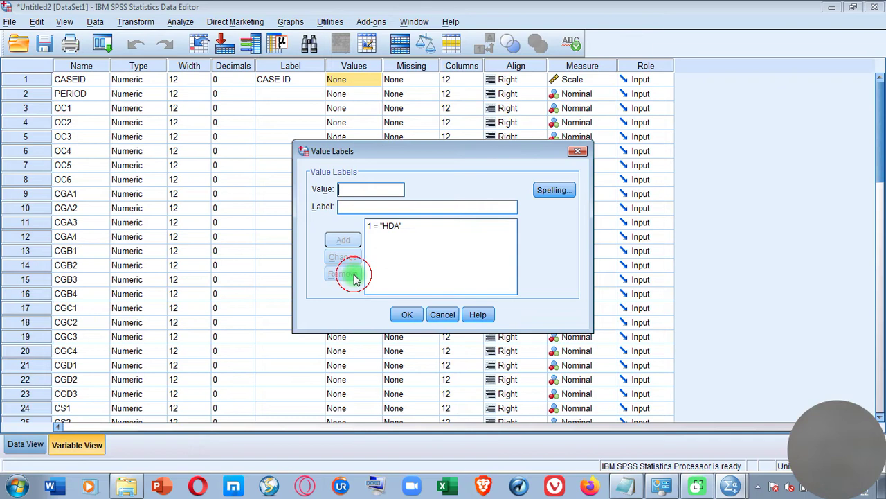
# Add the label "MDA" for value 2 to the CASEID value labels.
pyautogui.click(353, 193)
pyautogui.write('2')
pyautogui.click(350, 207)
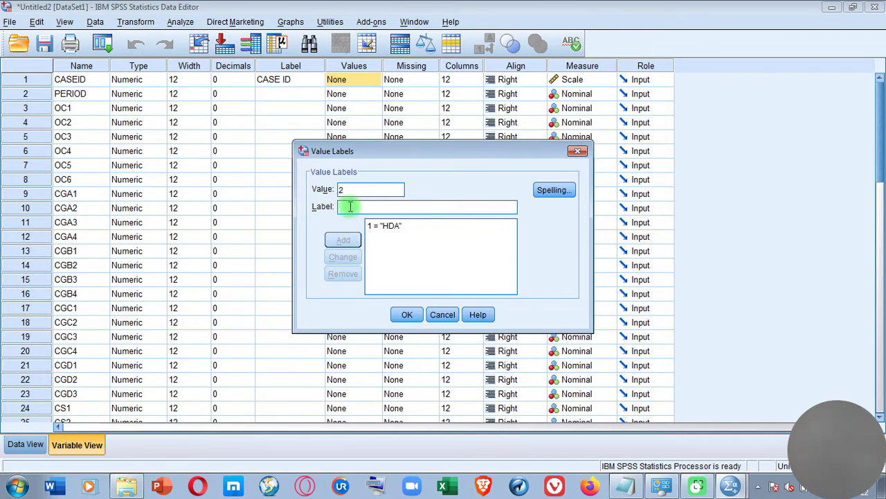
pyautogui.write('M')
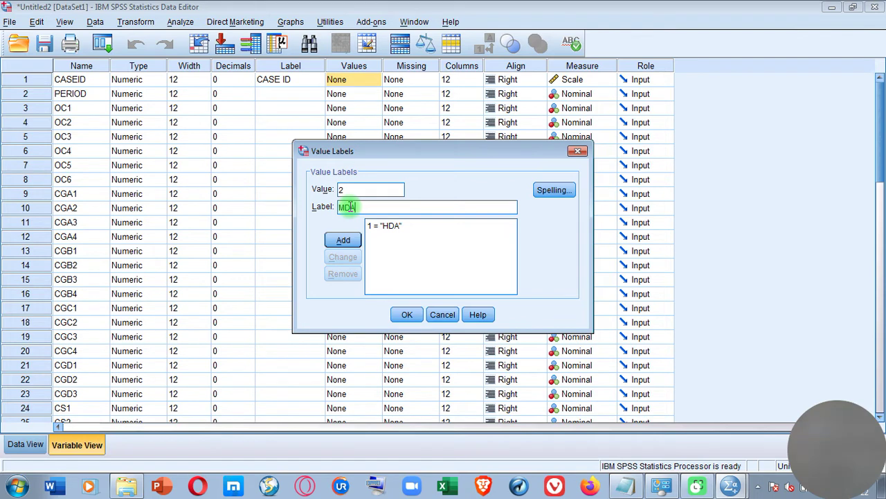
pyautogui.write('DA')
pyautogui.click(344, 240)
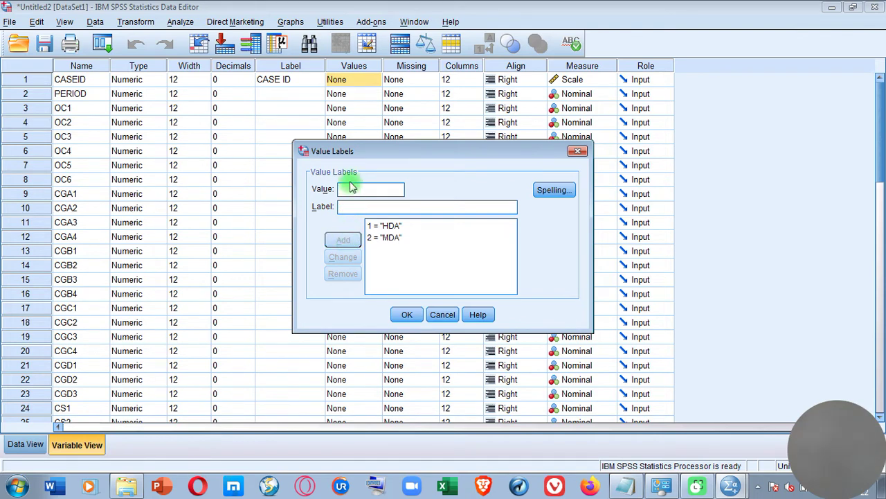
# Add the label "DA" for value 3 to the CASEID value labels.
pyautogui.write('3')
pyautogui.click(348, 206)
pyautogui.write('H')
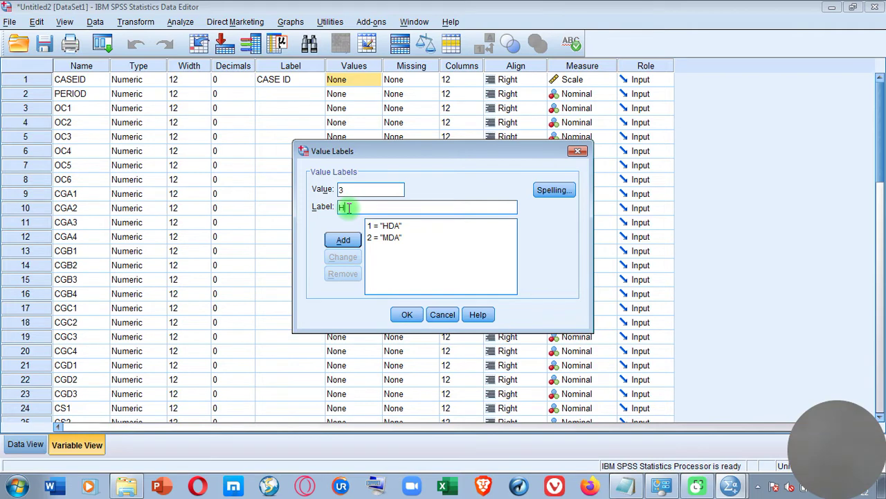
pyautogui.press('BackSpace')
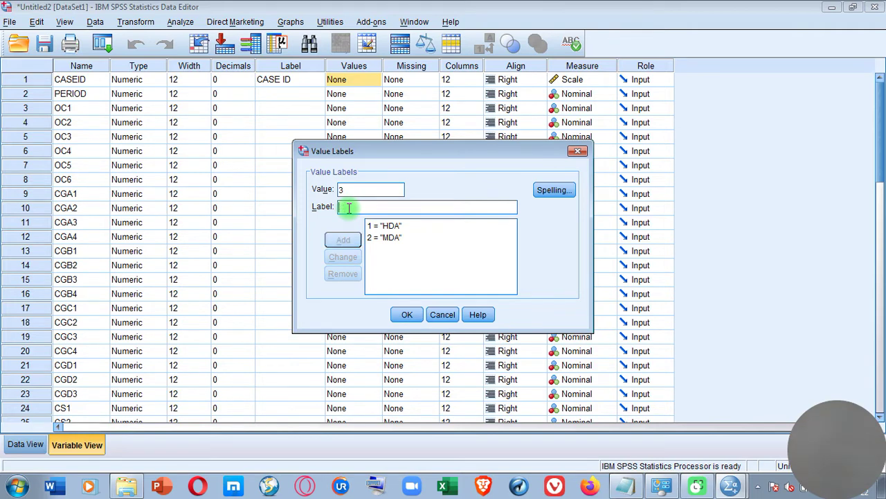
pyautogui.write('DA')
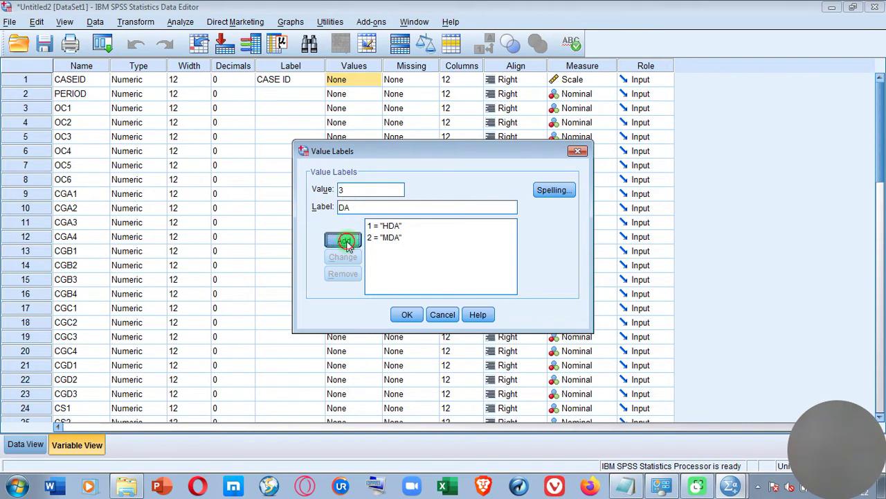
pyautogui.click(343, 240)
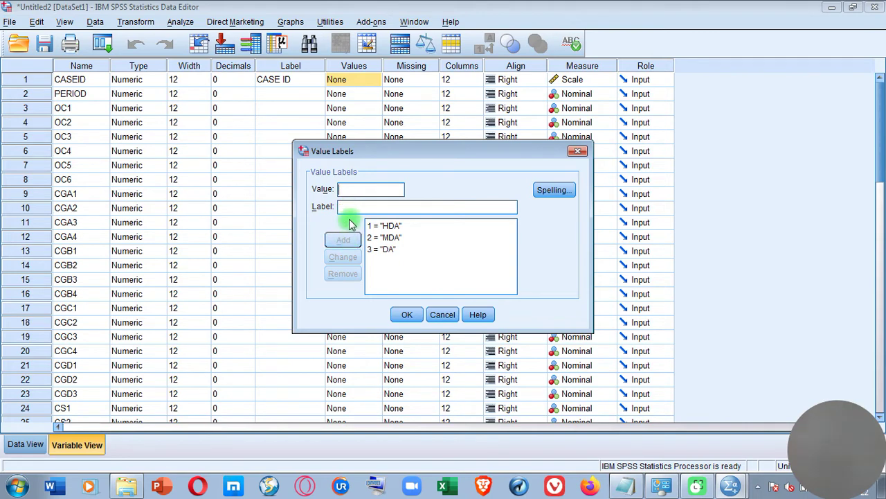
# Add the label "N" for value 4 to the CASEID value labels.
pyautogui.click(354, 189)
pyautogui.write('4')
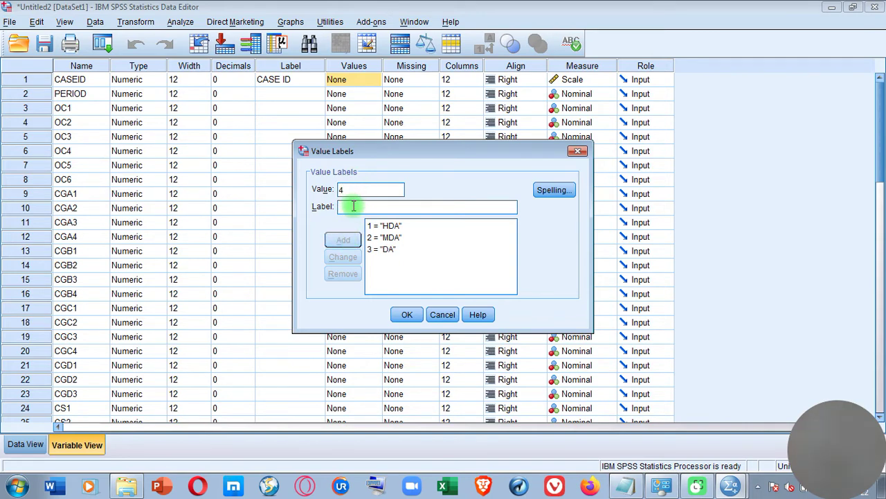
pyautogui.click(353, 206)
pyautogui.write('N')
pyautogui.click(343, 240)
# Add the labels "A" for value 5 and "MA" for value 6 to the CASEID value labels.
pyautogui.click(350, 193)
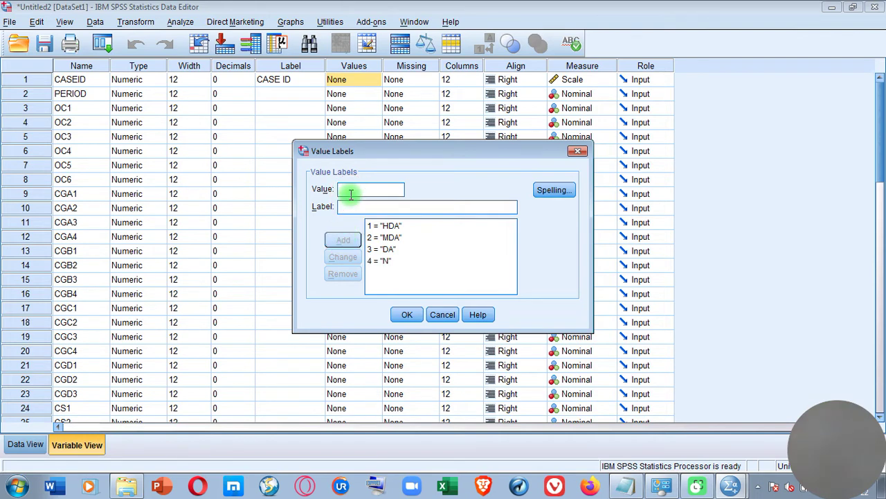
pyautogui.write('5')
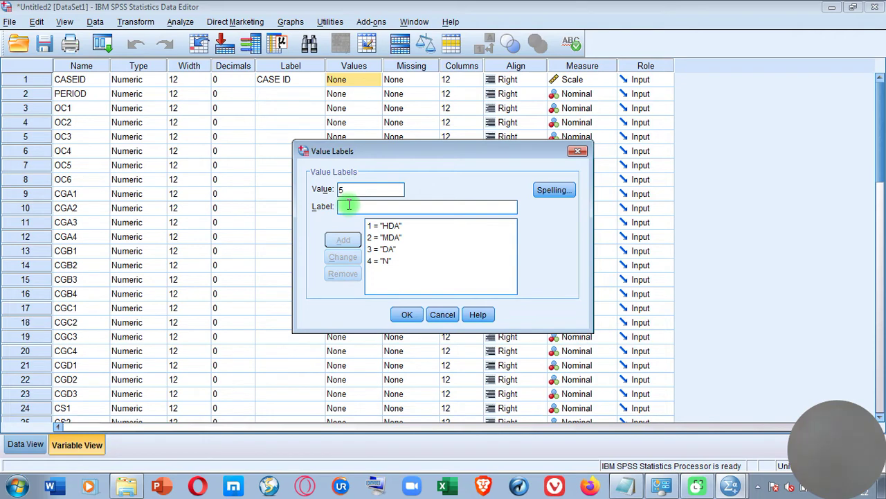
pyautogui.write(' = "A')
pyautogui.click(346, 239)
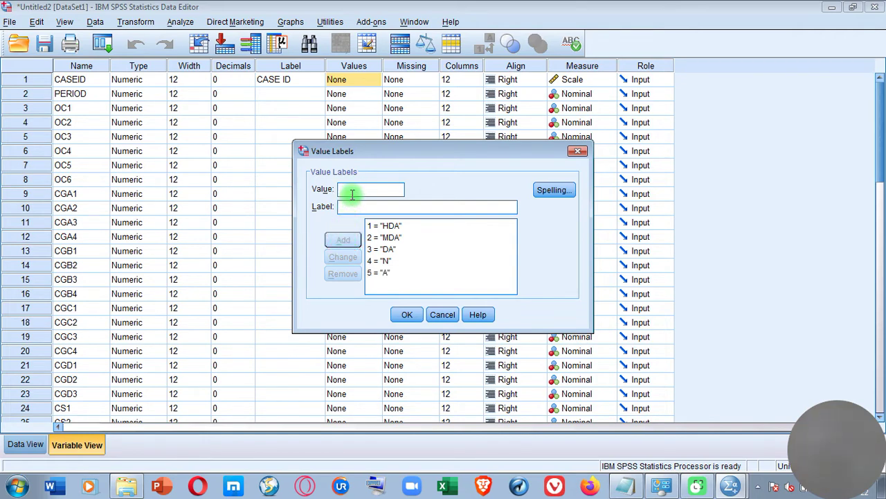
pyautogui.click(350, 206)
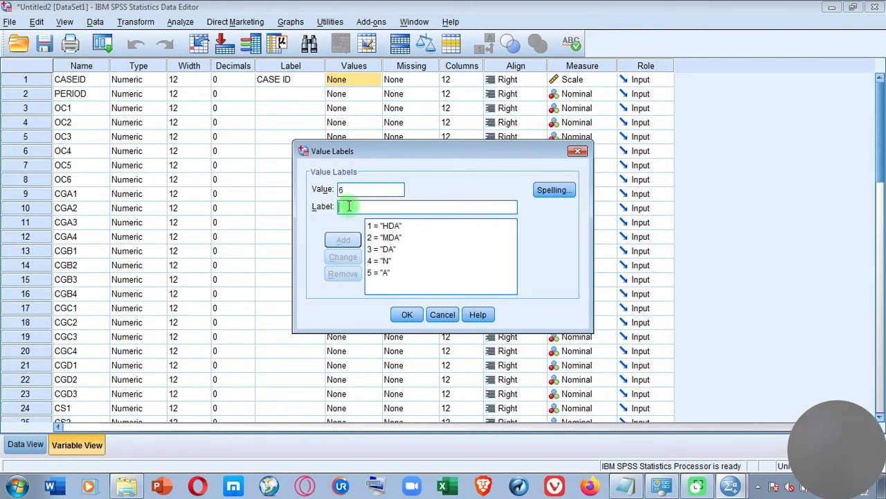
pyautogui.write('MA')
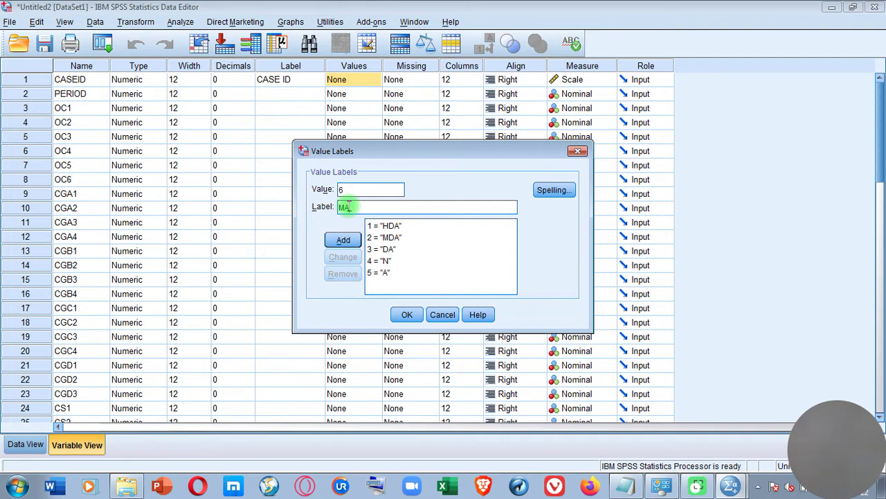
pyautogui.click(343, 239)
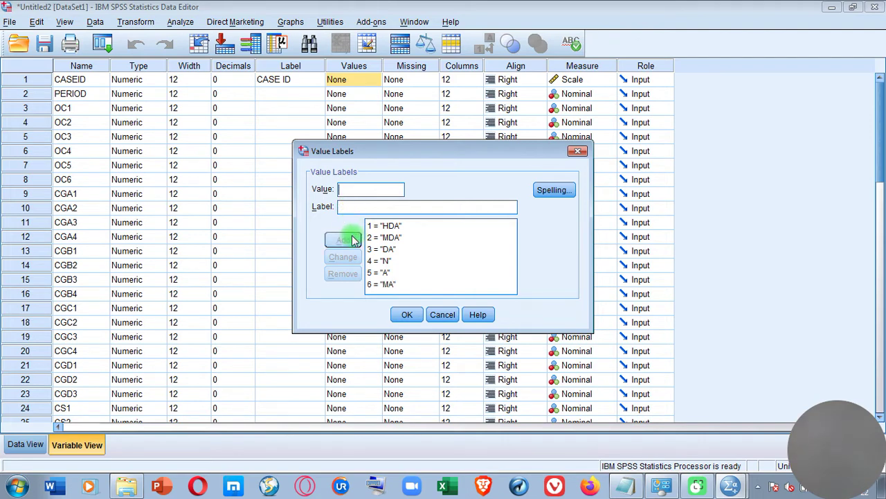
# Enter the label "HA" for value 7 and apply the CASEID value labels.
pyautogui.click(354, 193)
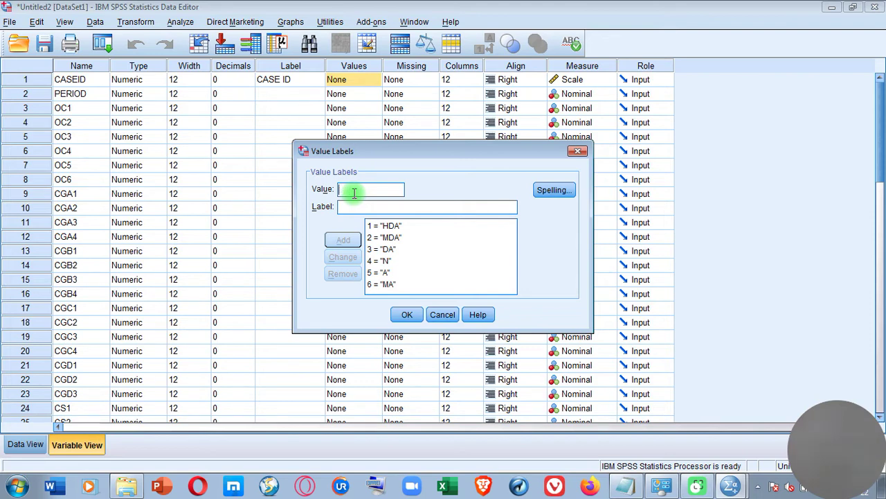
pyautogui.click(356, 207)
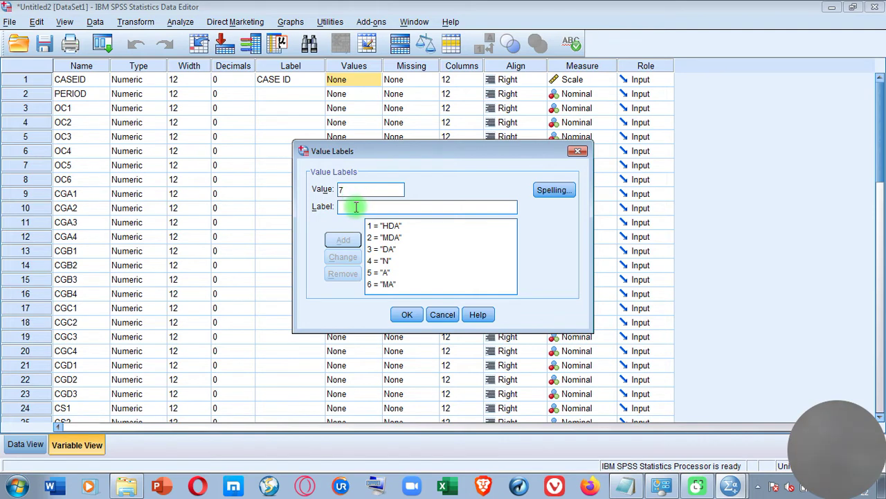
pyautogui.write('HA')
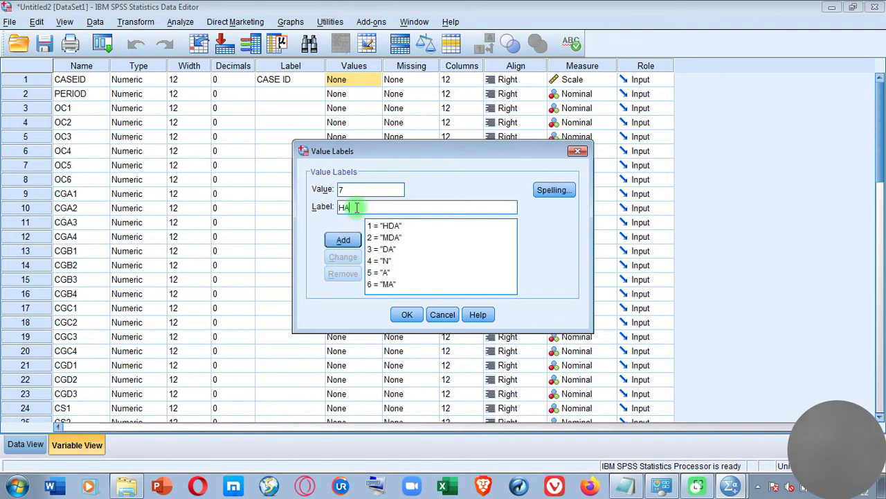
pyautogui.click(406, 314)
pyautogui.click(414, 264)
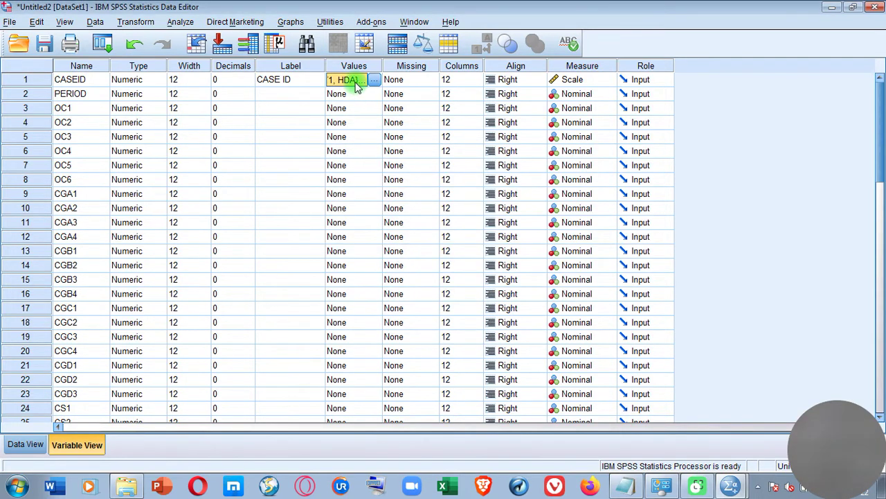
# Copy the CASEID value labels and paste them onto every variable from PERIOD through TI5.
pyautogui.rightClick(355, 85)
pyautogui.click(366, 91)
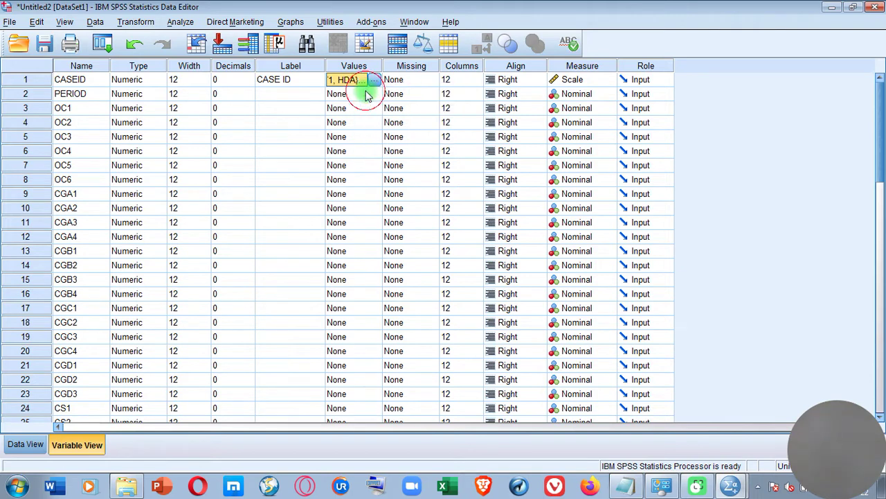
pyautogui.click(360, 97)
pyautogui.hotkey('shift', 'Down')
pyautogui.hotkey('shift', 'Down')
pyautogui.hotkey('shift', 'Down')
pyautogui.hotkey('shift', 'Down')
pyautogui.hotkey('shift', 'Down')
pyautogui.hotkey('shift', 'Down')
pyautogui.hotkey('shift', 'Down')
pyautogui.hotkey('shift', 'Down')
pyautogui.hotkey('shift', 'Down')
pyautogui.hotkey('shift', 'Down')
pyautogui.hotkey('shift', 'Down')
pyautogui.hotkey('shift', 'Down')
pyautogui.hotkey('shift', 'Down')
pyautogui.hotkey('shift', 'Down')
pyautogui.hotkey('shift', 'Down')
pyautogui.hotkey('shift', 'Down')
pyautogui.hotkey('shift', 'Down')
pyautogui.hotkey('shift', 'Down')
pyautogui.hotkey('shift', 'Down')
pyautogui.hotkey('shift', 'Down')
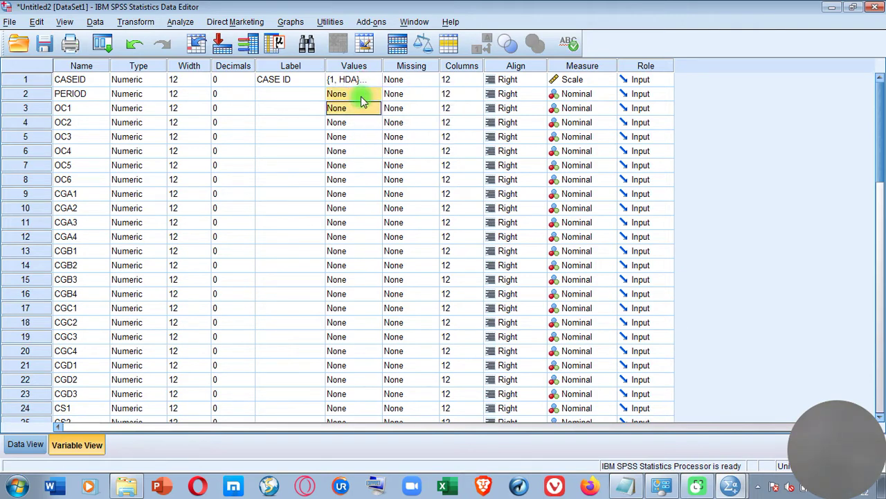
pyautogui.hotkey('shift', 'Down')
pyautogui.hotkey('shift', 'Down')
pyautogui.hotkey('shift', 'Down')
pyautogui.hotkey('shift', 'Down')
pyautogui.hotkey('shift', 'Down')
pyautogui.hotkey('shift', 'Down')
pyautogui.hotkey('shift', 'Down')
pyautogui.hotkey('shift', 'Down')
pyautogui.hotkey('shift', 'Down')
pyautogui.hotkey('shift', 'Down')
pyautogui.hotkey('shift', 'Down')
pyautogui.hotkey('shift', 'Down')
pyautogui.hotkey('shift', 'Down')
pyautogui.hotkey('shift', 'Down')
pyautogui.hotkey('shift', 'Down')
pyautogui.hotkey('shift', 'Down')
pyautogui.hotkey('shift', 'Down')
pyautogui.hotkey('shift', 'Down')
pyautogui.hotkey('shift', 'Down')
pyautogui.hotkey('shift', 'Down')
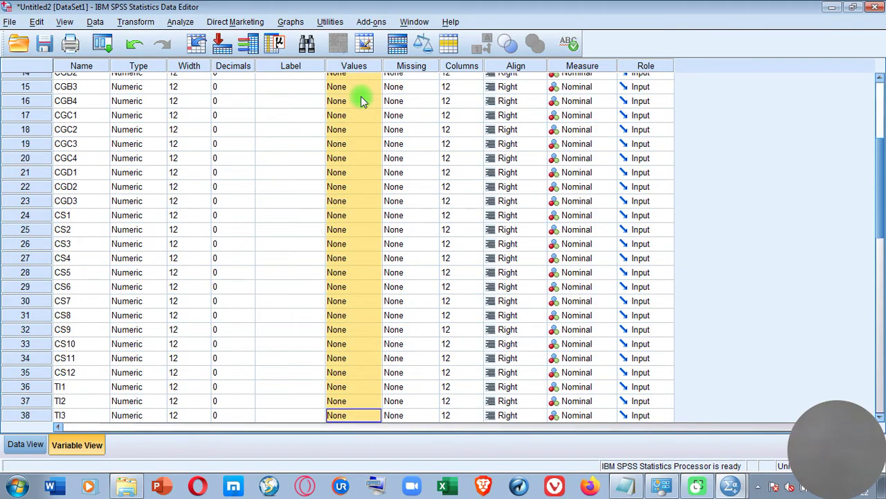
pyautogui.hotkey('shift', 'Up')
pyautogui.hotkey('shift', 'Up')
pyautogui.hotkey('shift', 'Up')
pyautogui.hotkey('shift', 'Up')
pyautogui.hotkey('shift', 'Up')
pyautogui.hotkey('shift', 'Up')
pyautogui.hotkey('shift', 'Up')
pyautogui.hotkey('shift', 'Up')
pyautogui.hotkey('shift', 'Up')
pyautogui.hotkey('shift', 'Up')
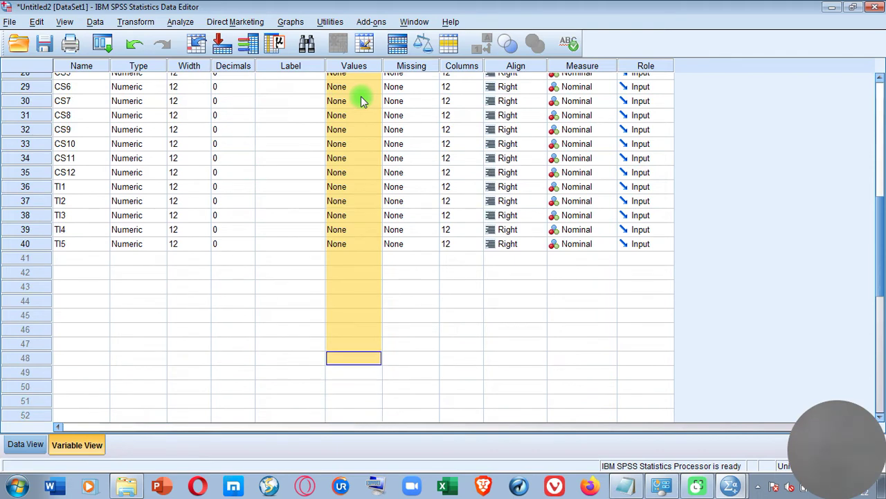
pyautogui.hotkey('shift', 'Up')
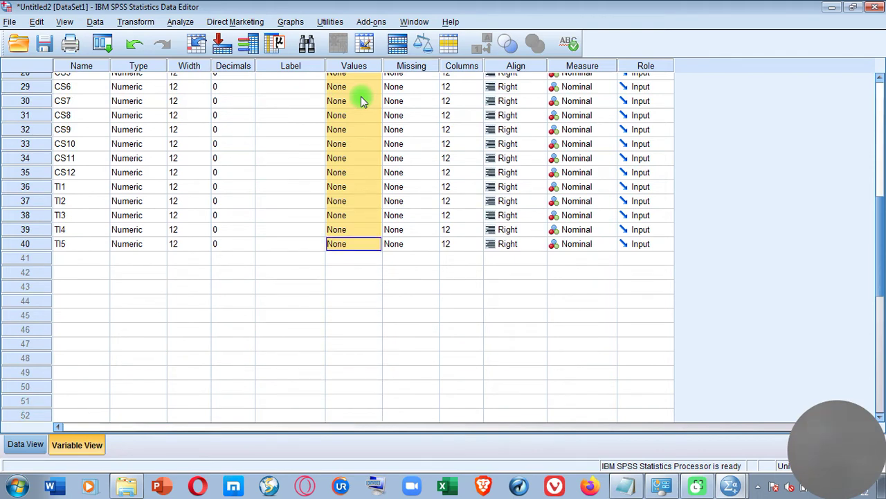
pyautogui.rightClick(352, 246)
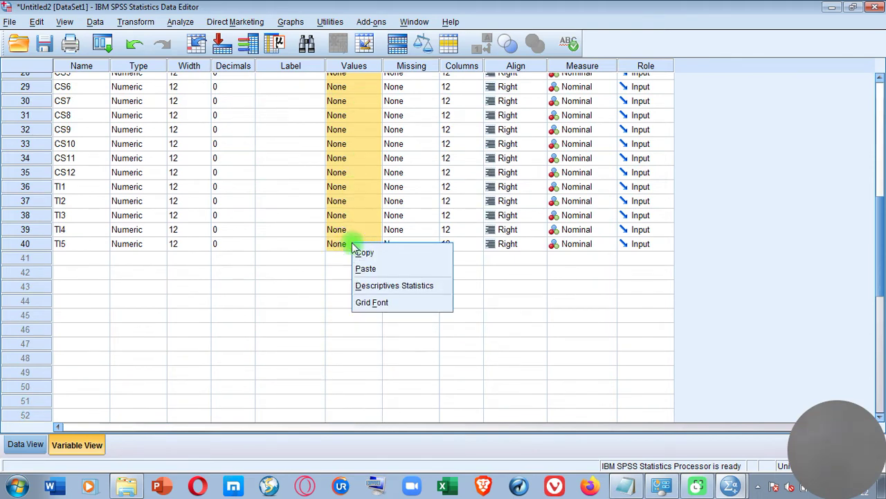
pyautogui.click(363, 269)
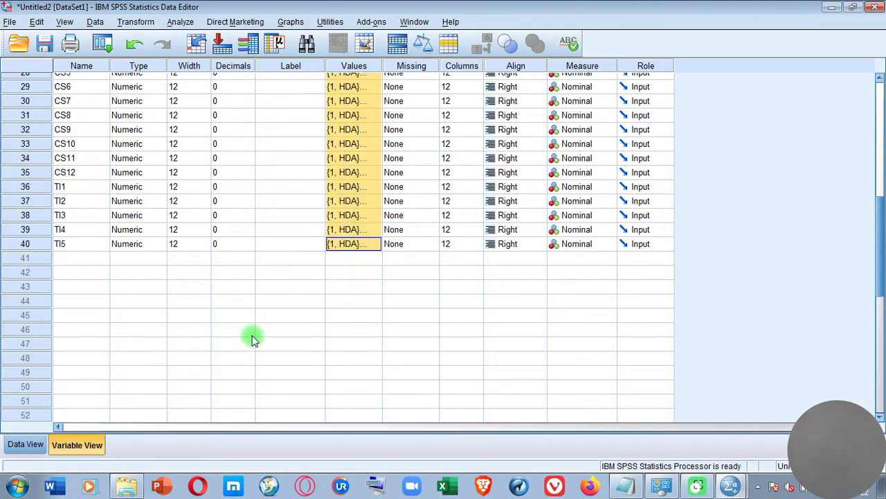
# Set up a Frequencies analysis on the data with all variables from PERIOD through TI5.
pyautogui.click(27, 445)
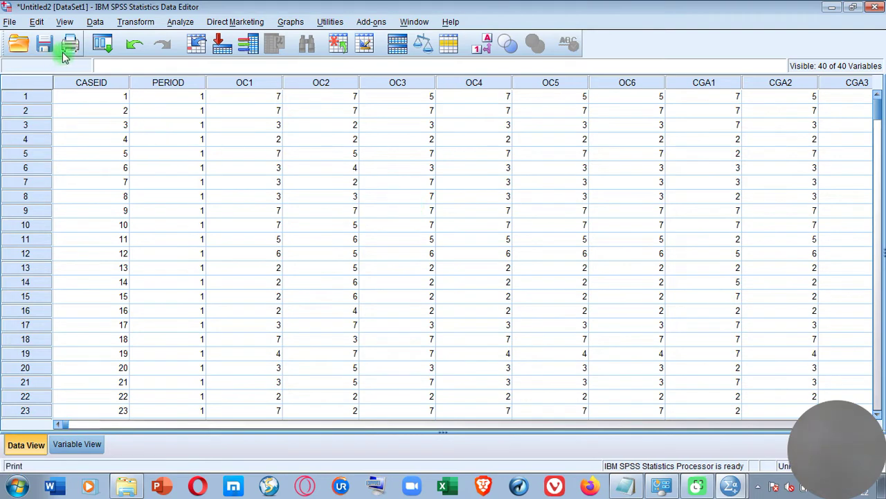
pyautogui.click(180, 23)
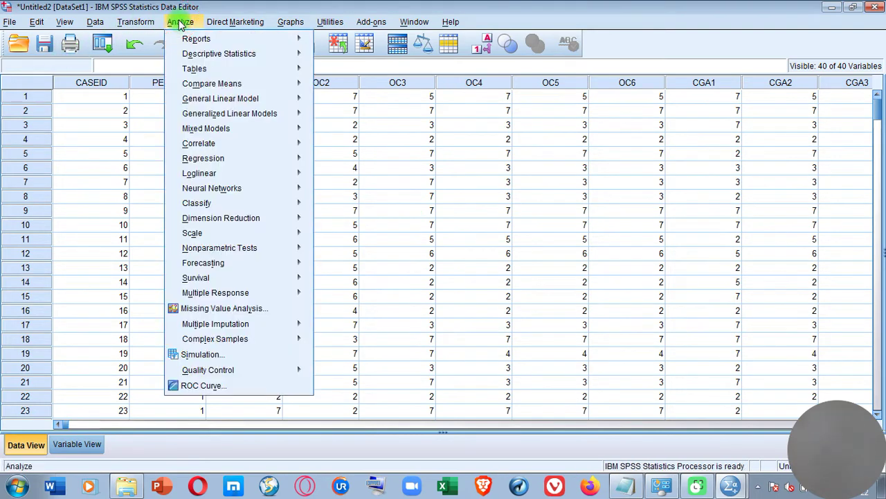
pyautogui.moveTo(235, 53)
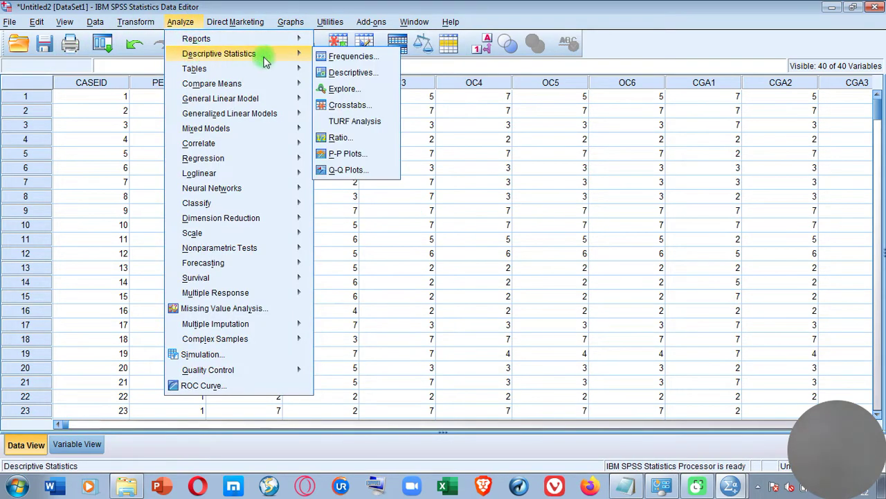
pyautogui.click(341, 56)
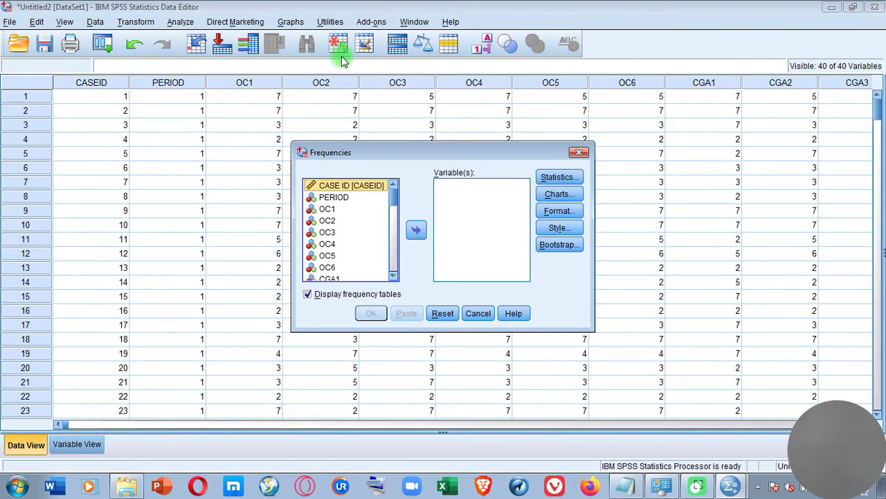
pyautogui.click(341, 199)
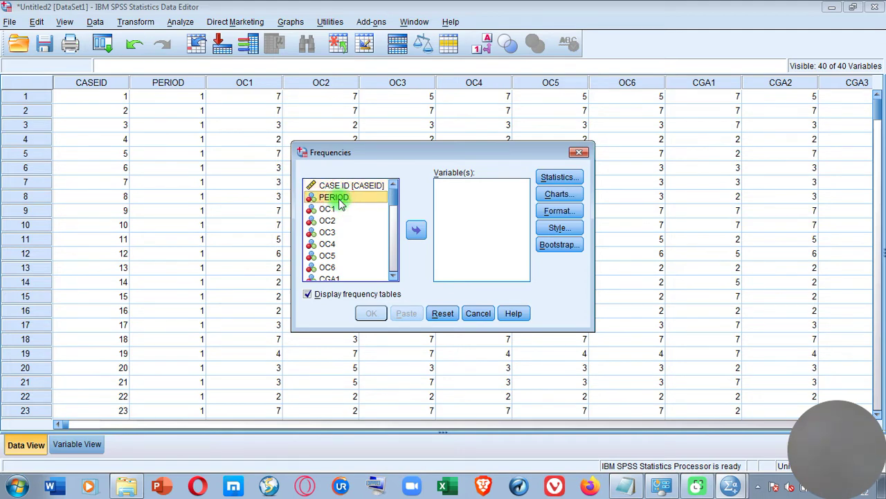
pyautogui.hotkey('shift', 'Down')
pyautogui.hotkey('shift', 'Down')
pyautogui.hotkey('shift', 'Down')
pyautogui.hotkey('shift', 'Down')
pyautogui.hotkey('shift', 'Down')
pyautogui.hotkey('shift', 'Down')
pyautogui.hotkey('shift', 'Down')
pyautogui.hotkey('shift', 'Down')
pyautogui.hotkey('shift', 'Down')
pyautogui.hotkey('shift', 'Down')
pyautogui.hotkey('shift', 'Down')
pyautogui.hotkey('shift', 'Down')
pyautogui.hotkey('shift', 'Down')
pyautogui.hotkey('shift', 'Down')
pyautogui.hotkey('shift', 'Down')
pyautogui.hotkey('shift', 'Down')
pyautogui.hotkey('shift', 'Down')
pyautogui.hotkey('shift', 'Down')
pyautogui.hotkey('shift', 'Down')
pyautogui.hotkey('shift', 'Down')
pyautogui.hotkey('shift', 'Down')
pyautogui.hotkey('shift', 'Down')
pyautogui.hotkey('shift', 'Down')
pyautogui.hotkey('shift', 'Down')
pyautogui.hotkey('shift', 'Down')
pyautogui.hotkey('shift', 'Down')
pyautogui.hotkey('shift', 'Down')
pyautogui.hotkey('shift', 'Down')
pyautogui.hotkey('shift', 'Down')
pyautogui.hotkey('shift', 'Down')
pyautogui.hotkey('shift', 'Down')
pyautogui.hotkey('shift', 'Down')
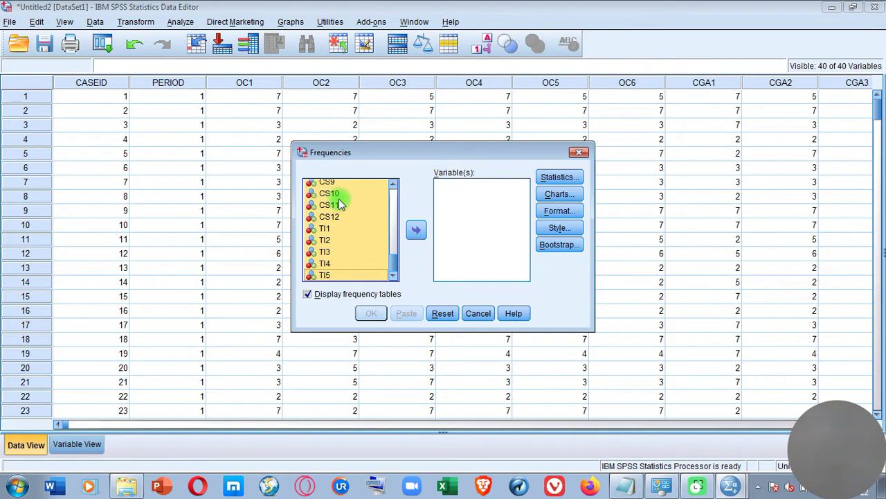
pyautogui.click(416, 230)
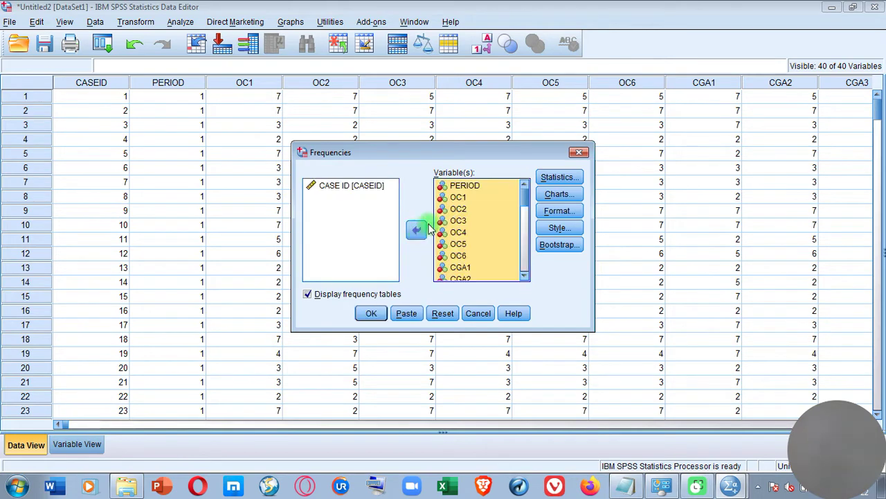
# Request the mean, median and mode for the Frequencies analysis and run it.
pyautogui.click(558, 177)
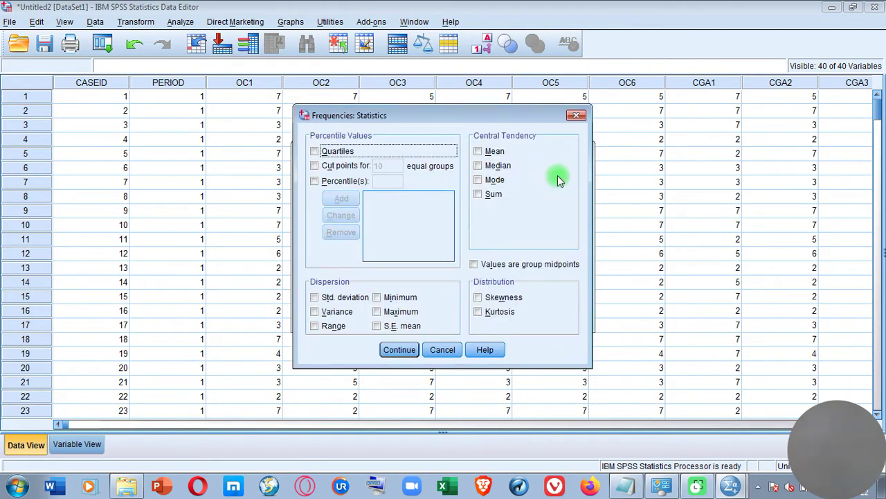
pyautogui.click(478, 152)
pyautogui.click(479, 166)
pyautogui.click(478, 180)
pyautogui.click(413, 350)
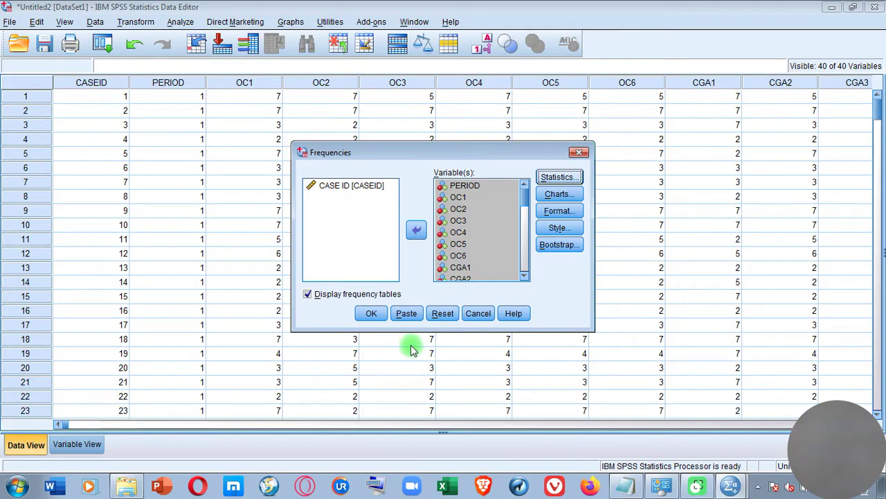
pyautogui.click(380, 315)
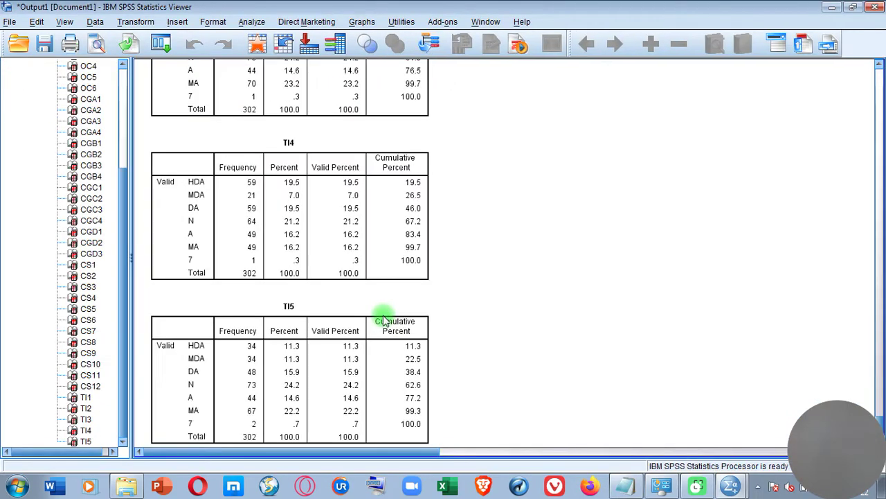
# Examine the mean, median and mode of the survey variables in the Frequencies statistics table.
pyautogui.click(879, 313)
pyautogui.moveTo(878, 313); pyautogui.dragTo(879, 78)
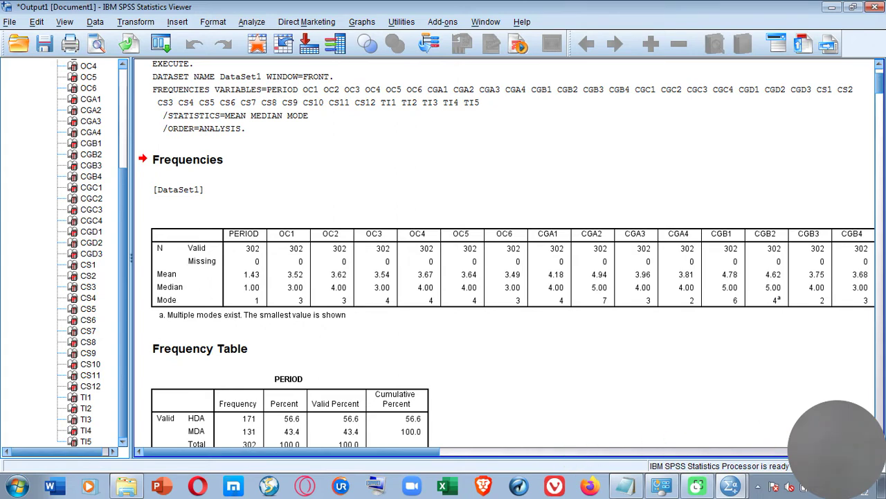
pyautogui.hscroll(5, 838, 437)
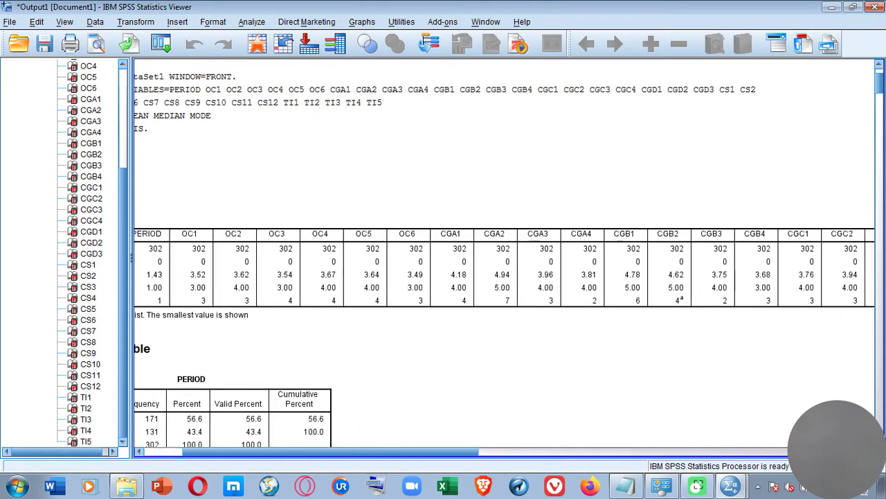
pyautogui.hscroll(5, 838, 438)
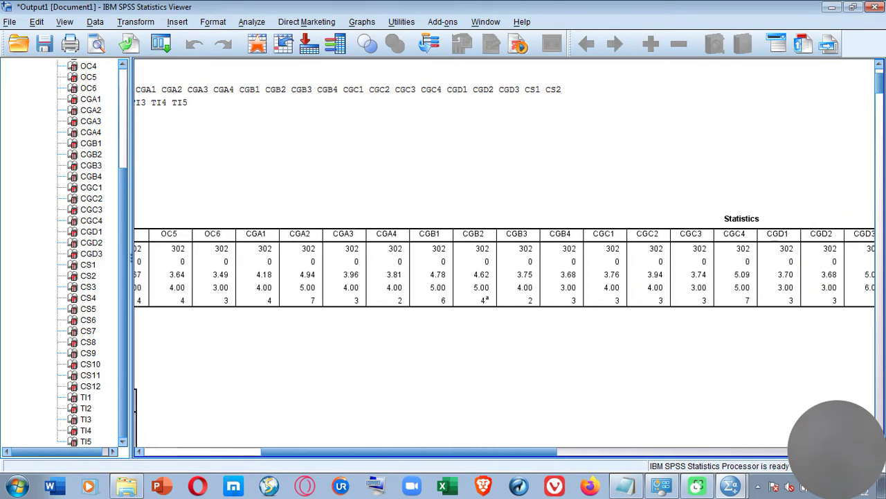
pyautogui.hscroll(1, 567, 451)
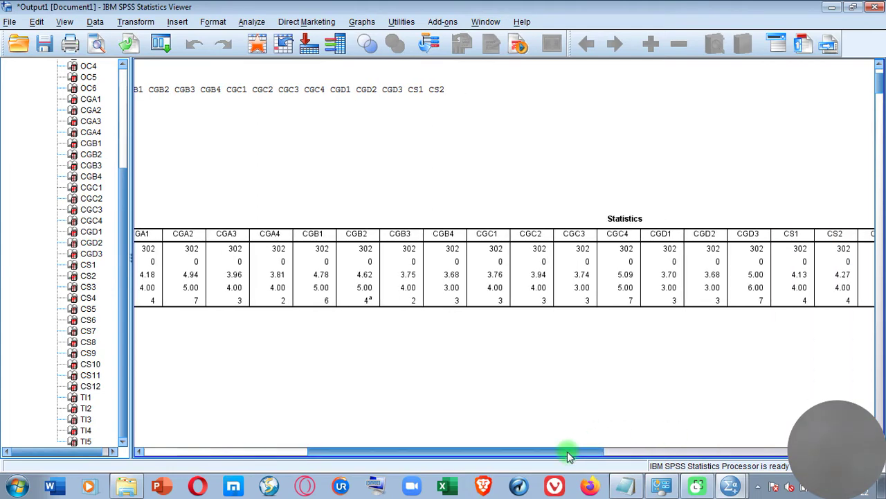
pyautogui.moveTo(567, 451); pyautogui.dragTo(173, 435)
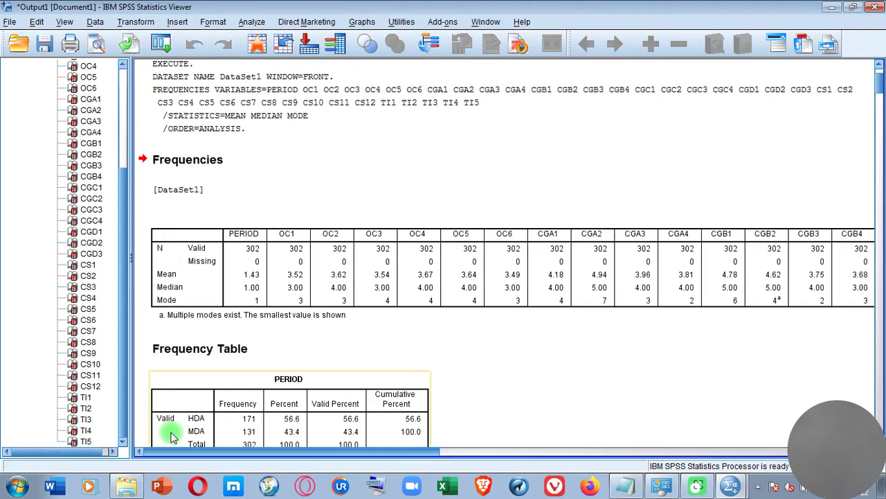
pyautogui.click(527, 406)
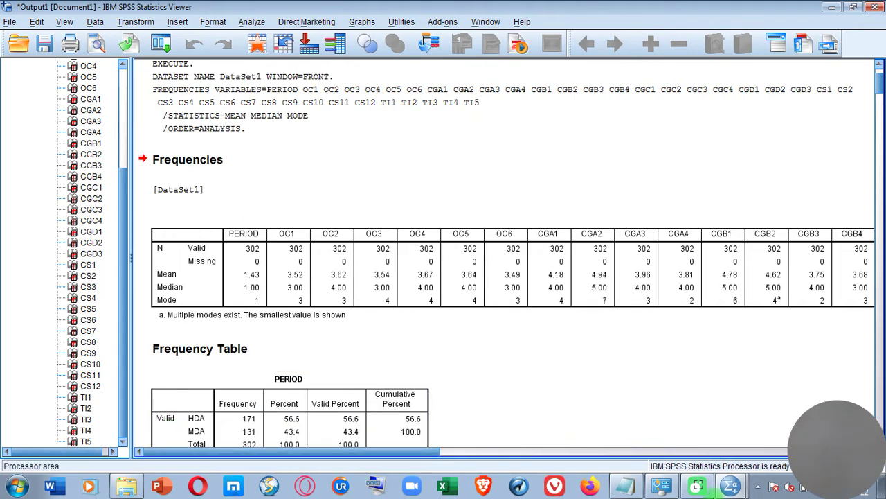
pyautogui.click(702, 490)
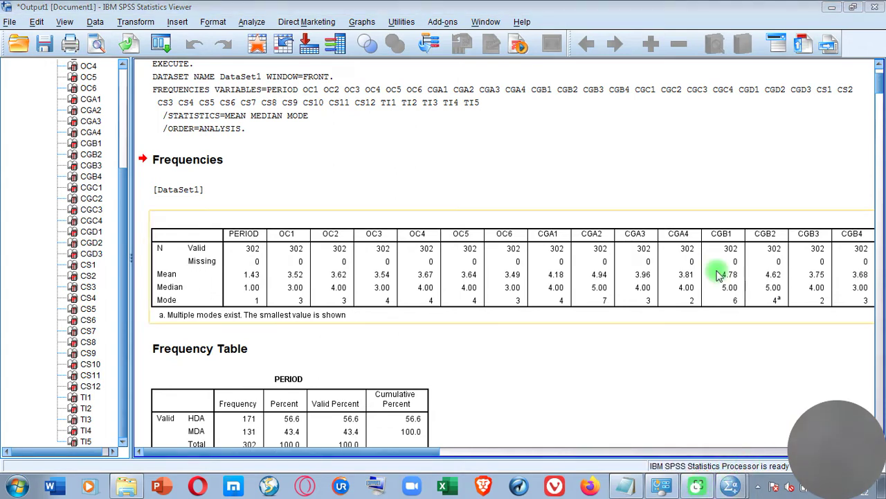
# Start defining a simple legacy boxplot that uses summaries of separate variables.
pyautogui.click(363, 22)
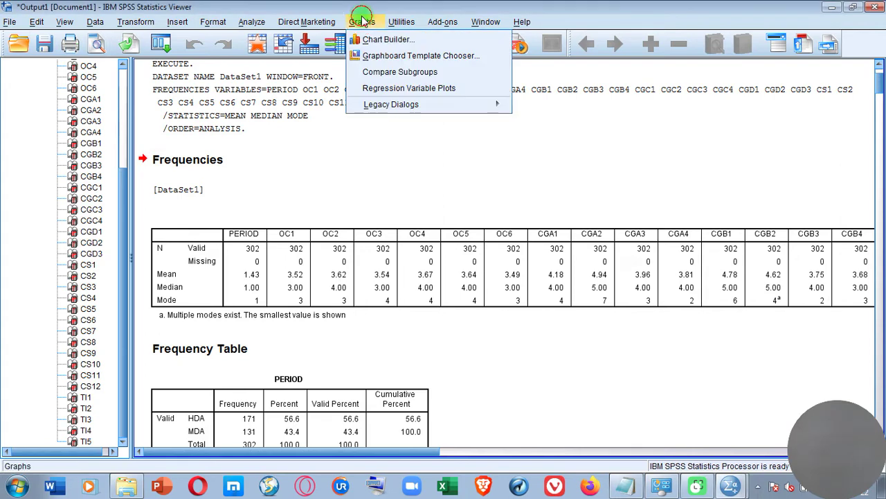
pyautogui.click(388, 104)
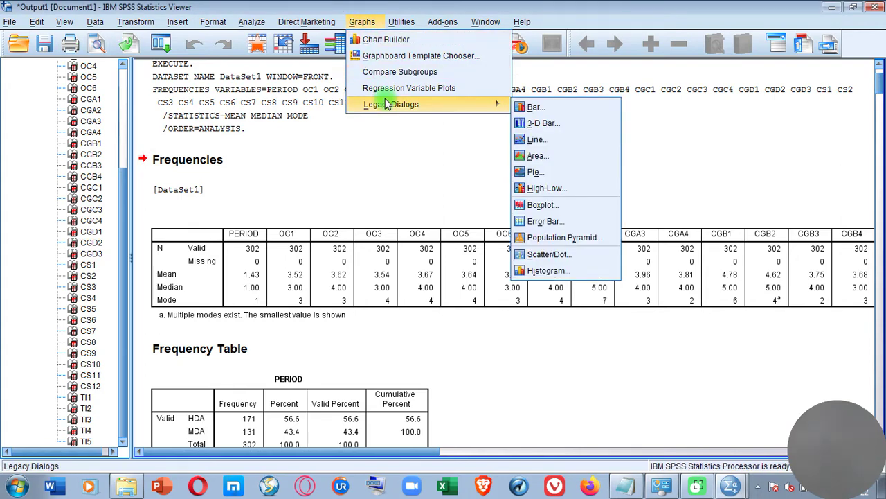
pyautogui.click(547, 205)
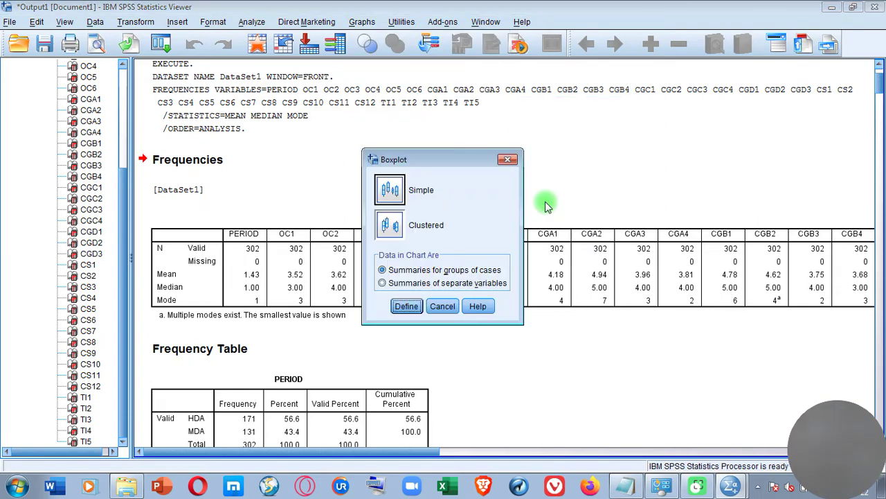
pyautogui.click(408, 276)
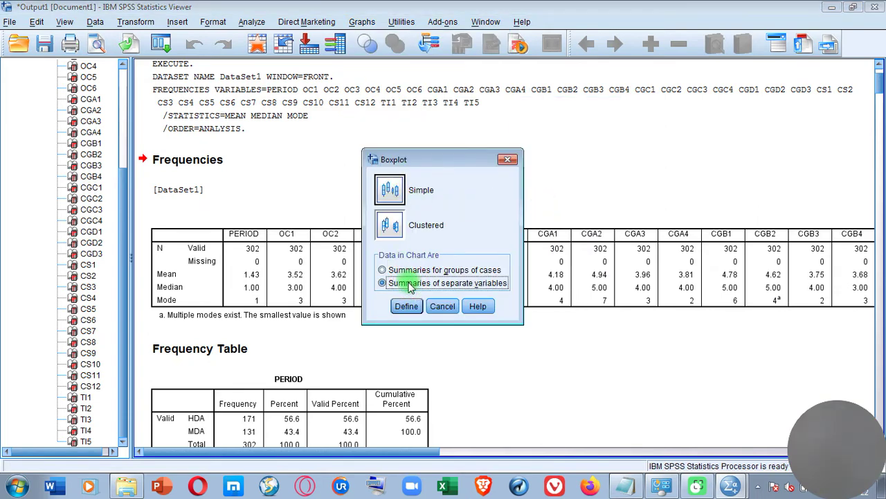
pyautogui.click(407, 306)
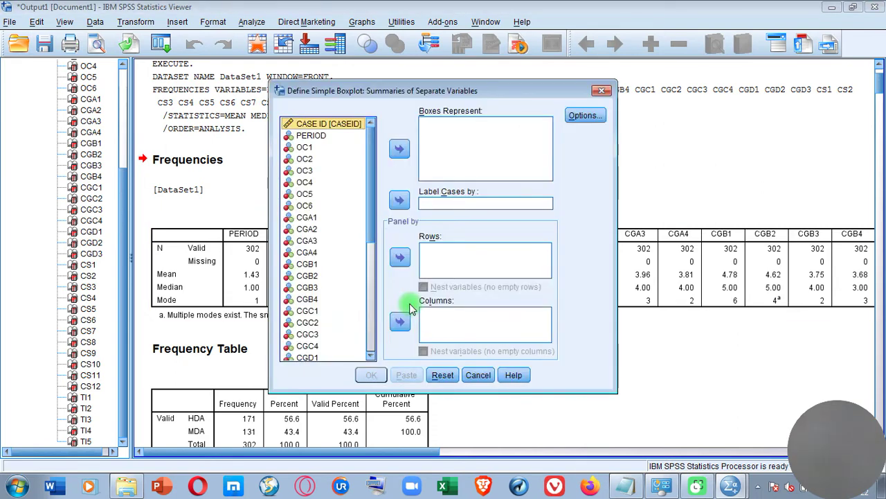
# Set OC1 through OC6 as the variables the boxes represent in the simple boxplot.
pyautogui.click(310, 149)
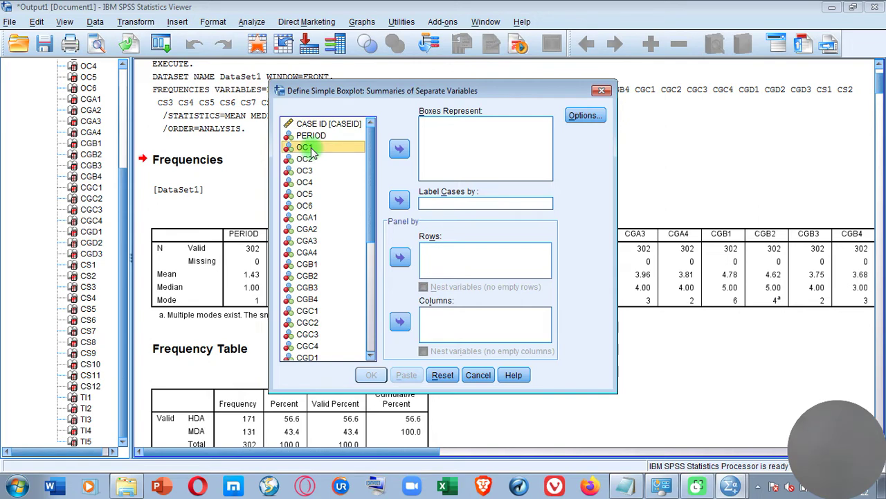
pyautogui.hotkey('shift', 'Down')
pyautogui.hotkey('shift', 'Down')
pyautogui.hotkey('shift', 'Down')
pyautogui.hotkey('shift', 'Down')
pyautogui.hotkey('shift', 'Down')
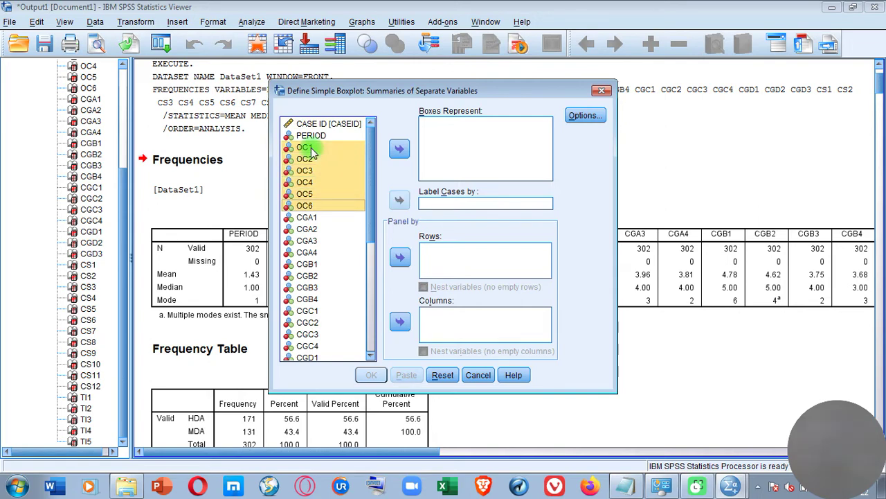
pyautogui.click(400, 150)
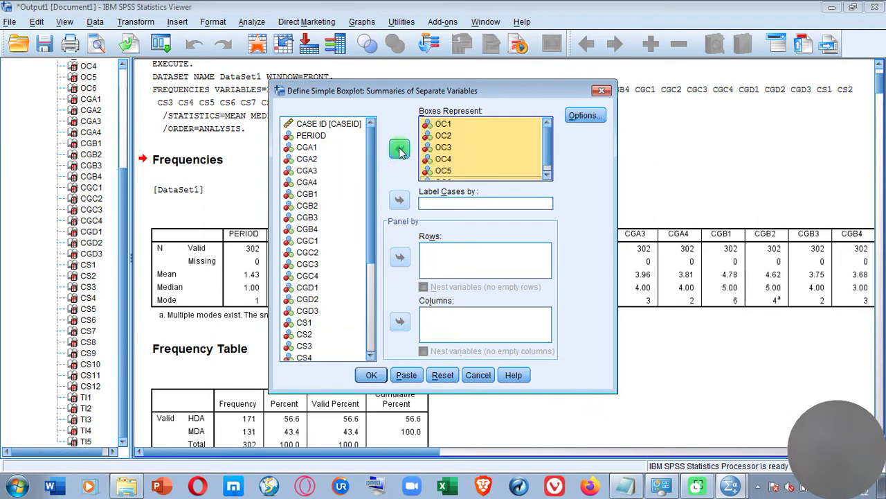
# Label the boxplot cases by CASE ID and generate the chart.
pyautogui.click(335, 125)
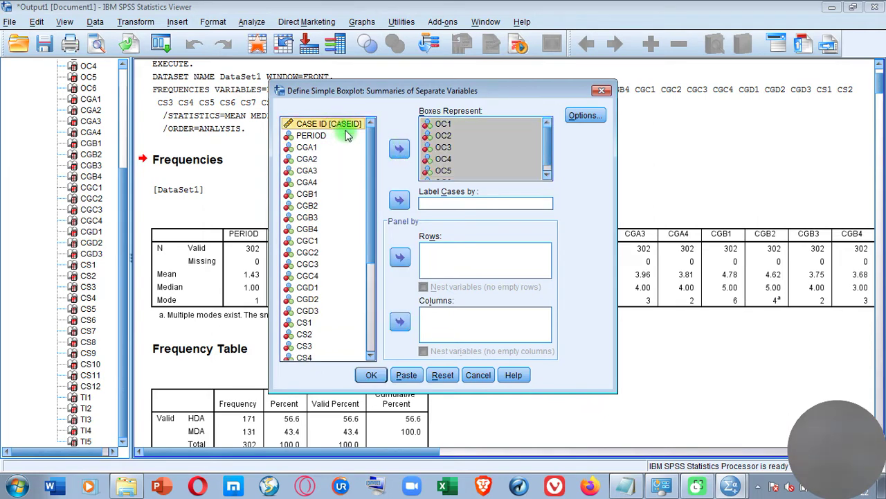
pyautogui.click(400, 200)
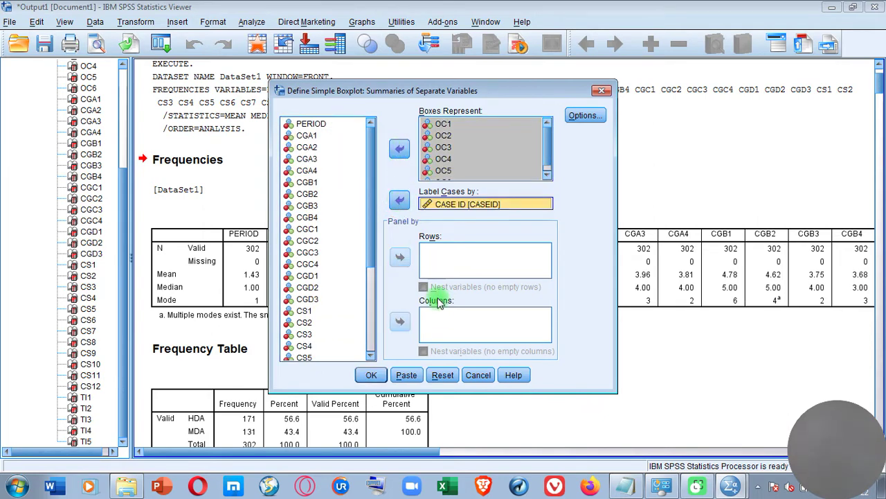
pyautogui.click(379, 375)
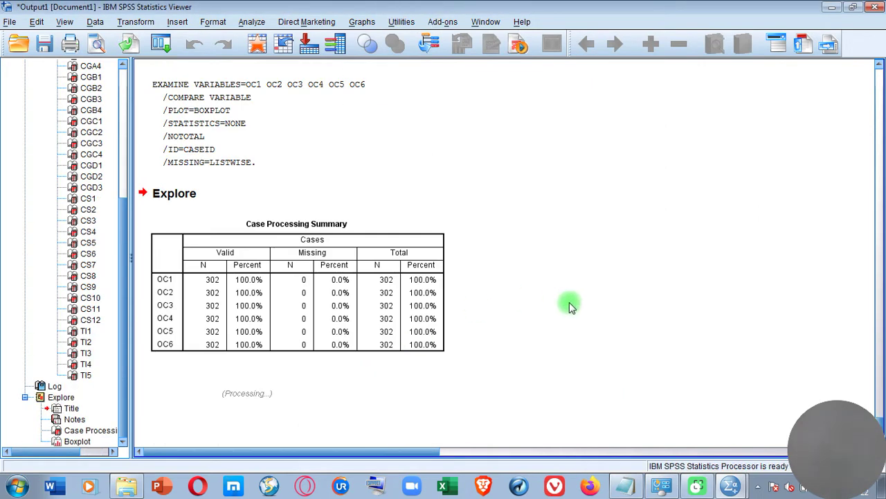
# Examine the Explore output for OC1 to OC6, comparing the boxplots with the Frequencies statistics table.
pyautogui.click(416, 275)
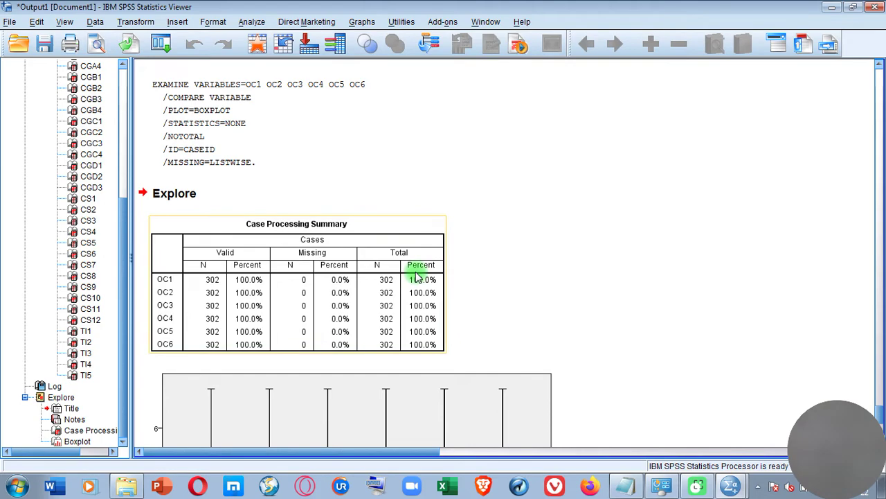
pyautogui.click(879, 235)
pyautogui.moveTo(878, 235); pyautogui.dragTo(878, 93)
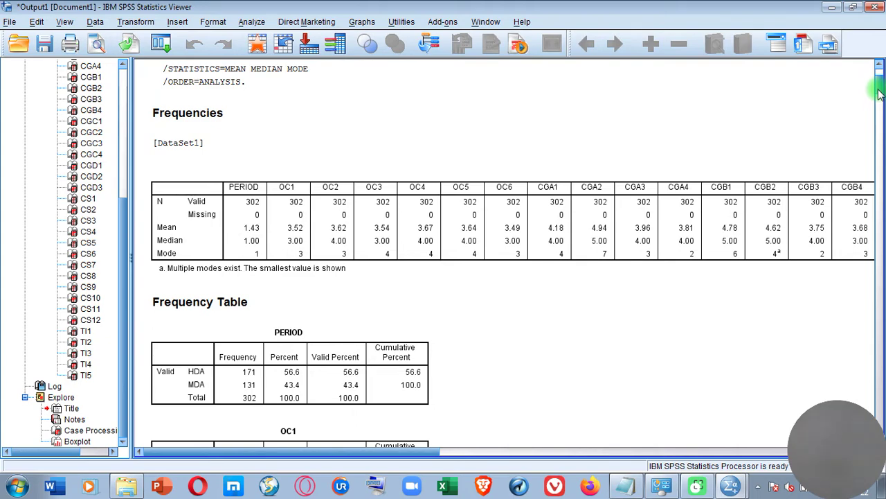
pyautogui.moveTo(879, 86); pyautogui.dragTo(881, 417)
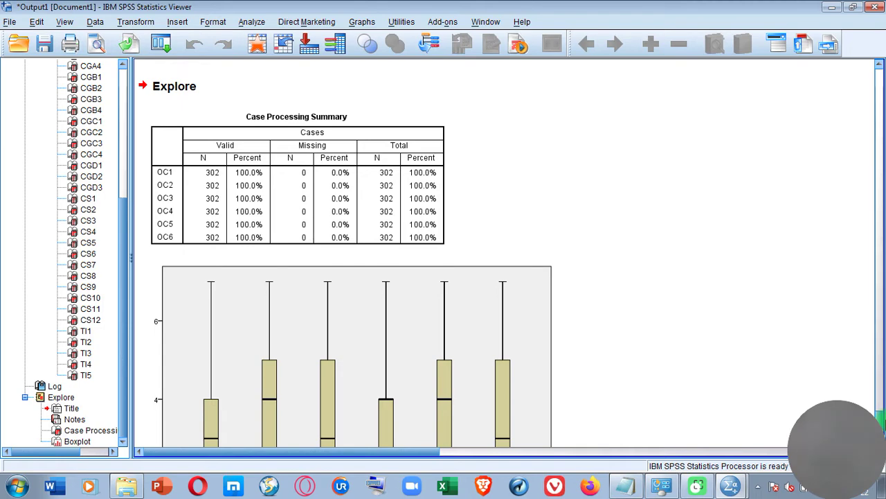
pyautogui.moveTo(882, 416); pyautogui.dragTo(881, 420)
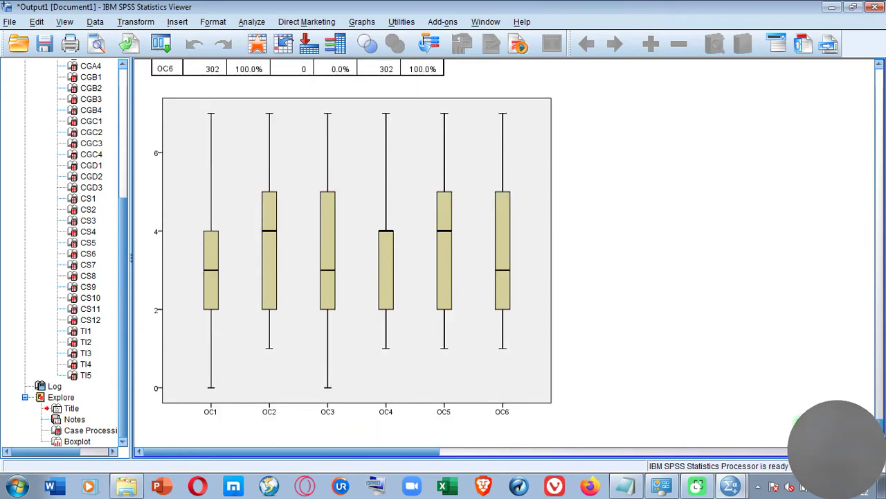
pyautogui.click(487, 308)
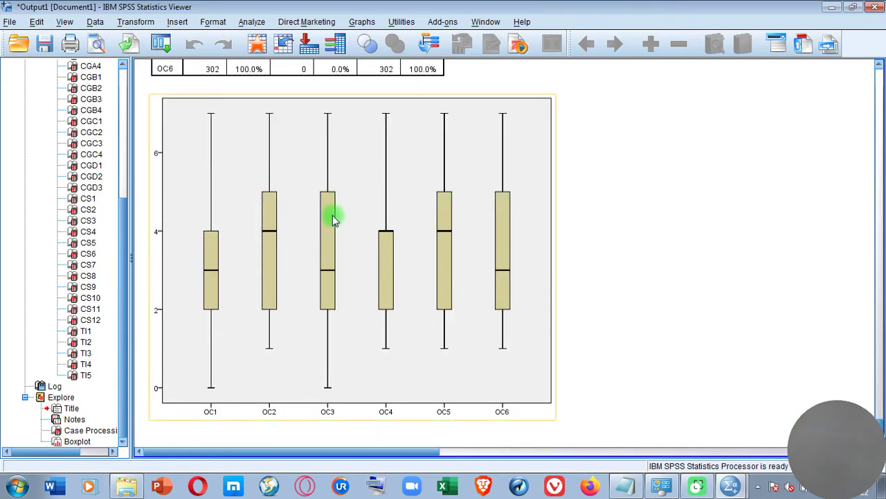
pyautogui.click(621, 235)
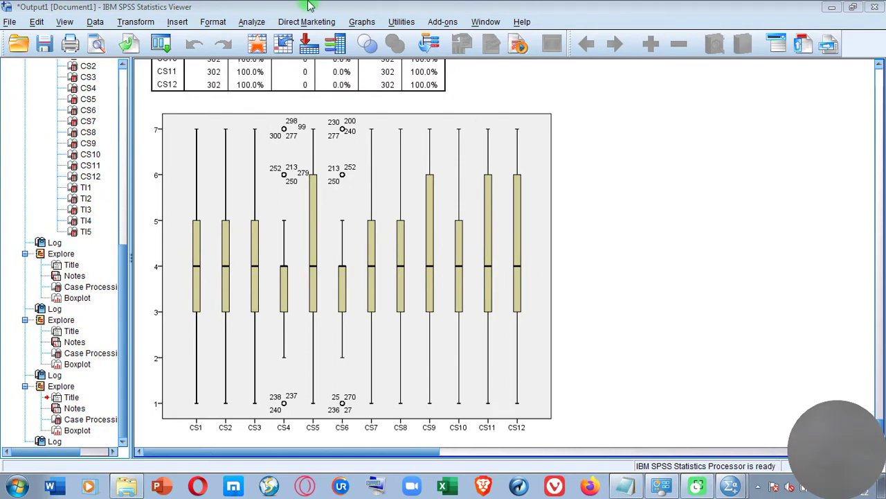
# Start defining another simple legacy boxplot that uses summaries of separate variables.
pyautogui.click(361, 26)
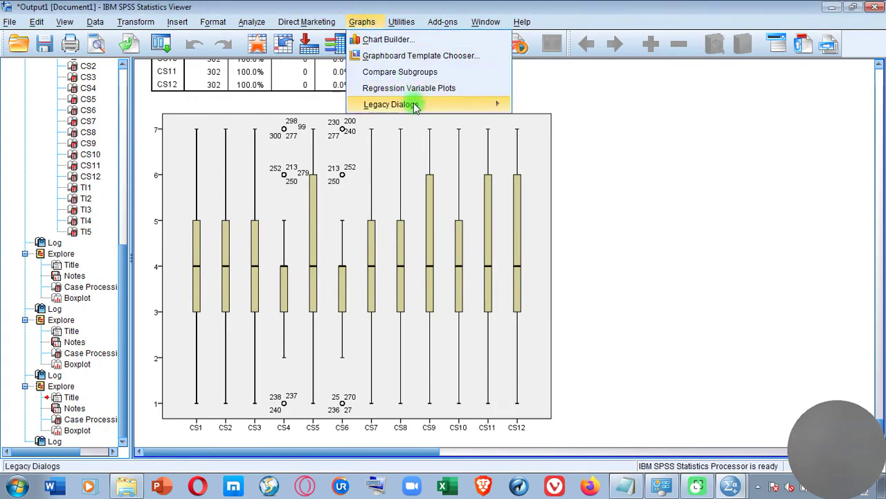
pyautogui.moveTo(443, 104)
pyautogui.click(562, 203)
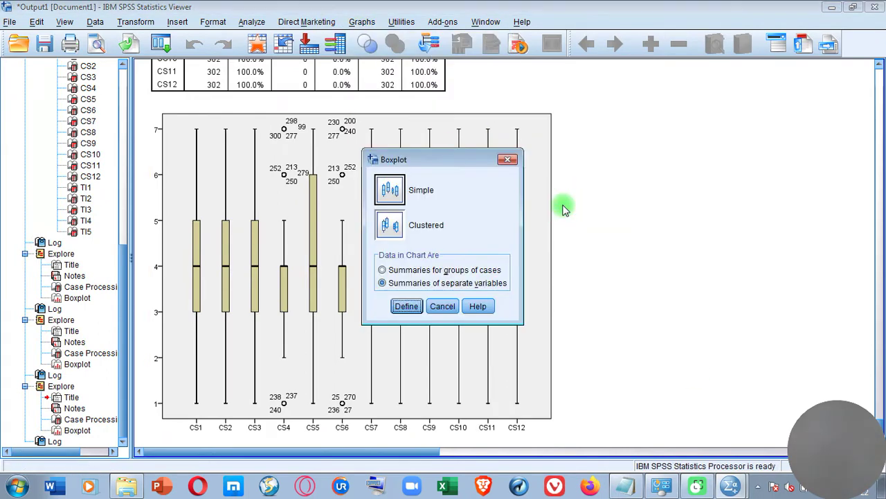
pyautogui.click(390, 190)
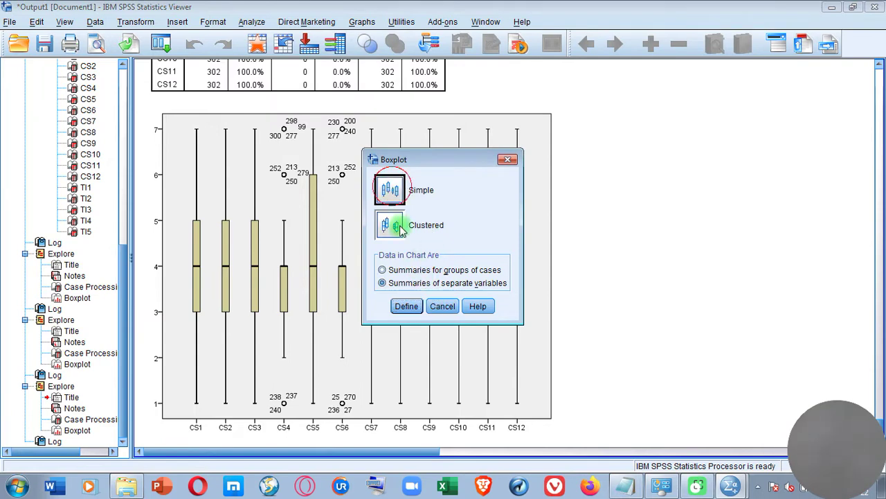
pyautogui.click(411, 284)
pyautogui.click(407, 306)
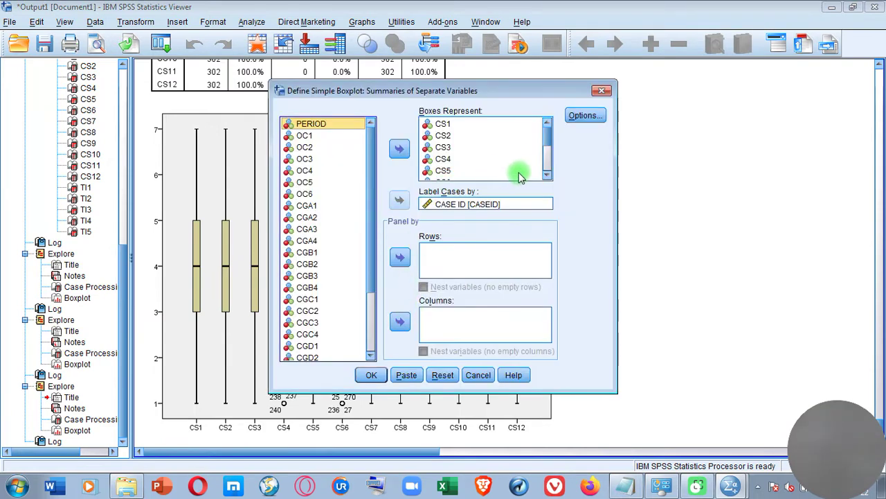
# Remove all CS variables from the boxes and assign CS1 through CS12 to them again.
pyautogui.click(489, 157)
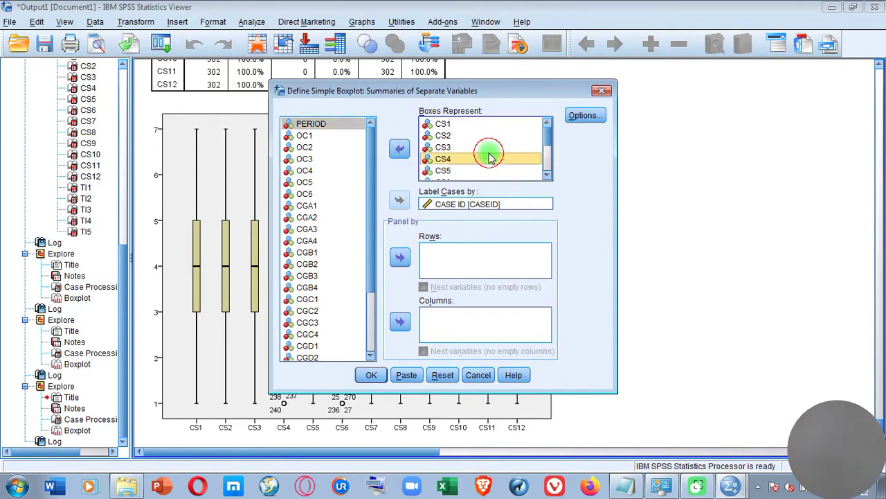
pyautogui.hotkey('ctrl', 'a')
pyautogui.click(399, 149)
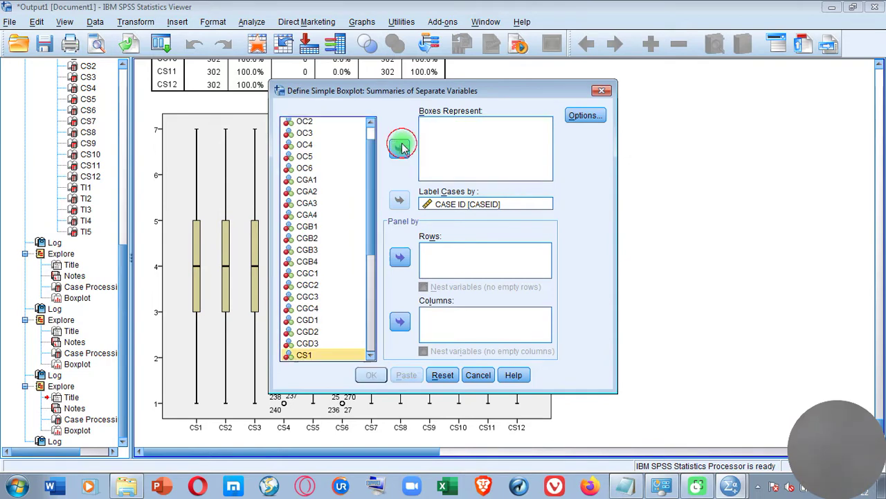
pyautogui.scroll(-1, 360, 256)
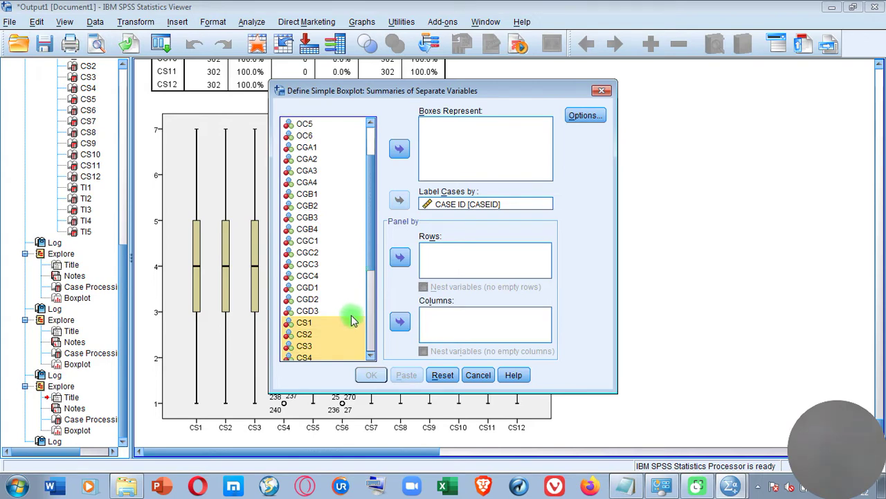
pyautogui.scroll(-4, 338, 338)
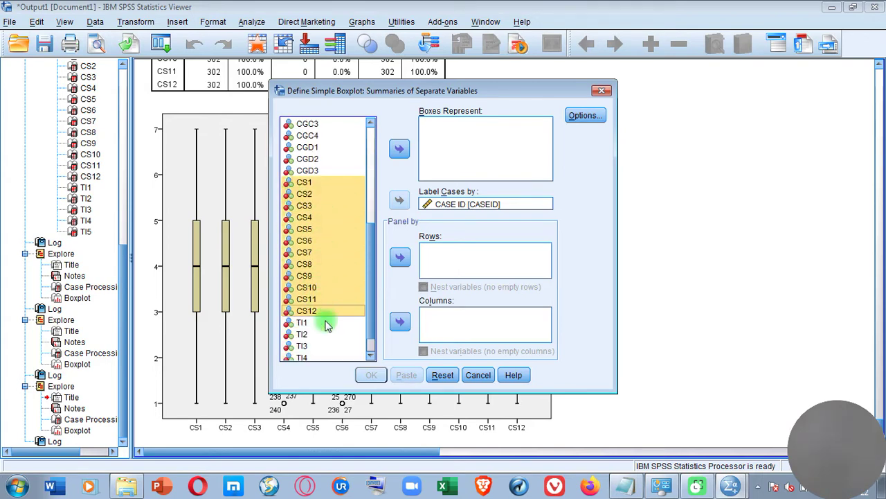
pyautogui.click(400, 149)
pyautogui.scroll(2, 376, 207)
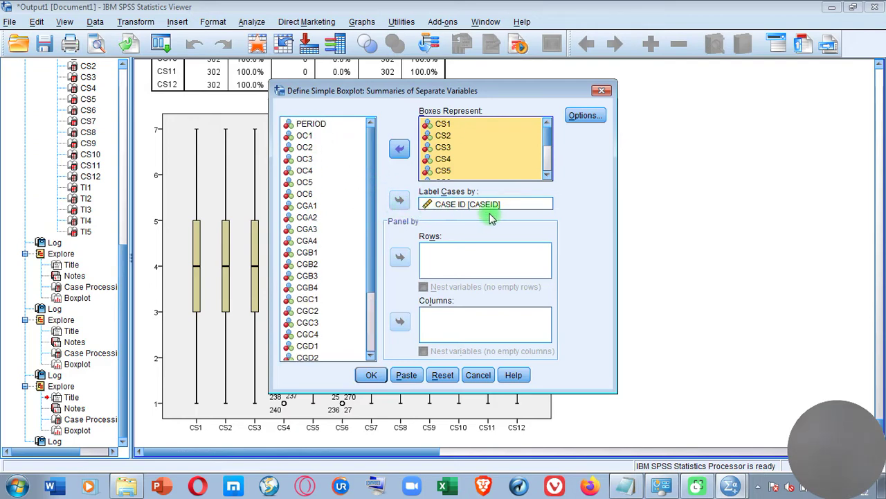
# Reassign CASE ID as the case label and generate the boxplot of the CS items.
pyautogui.click(430, 210)
pyautogui.click(400, 200)
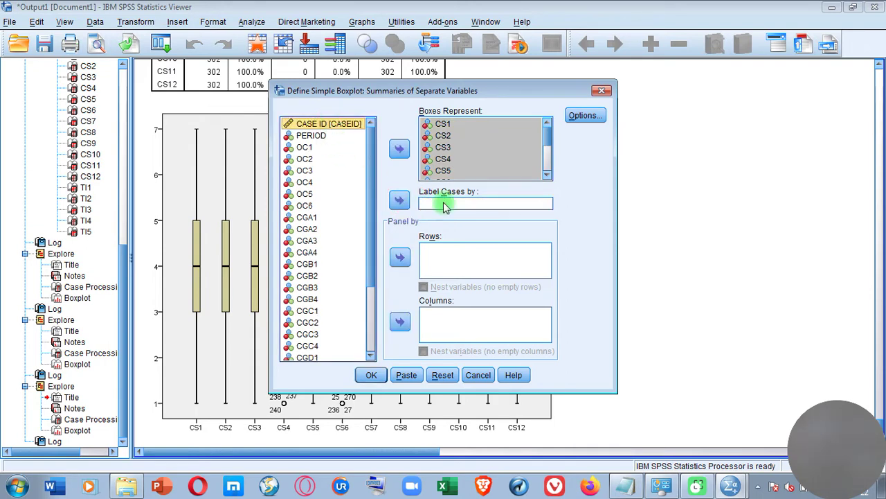
pyautogui.click(399, 199)
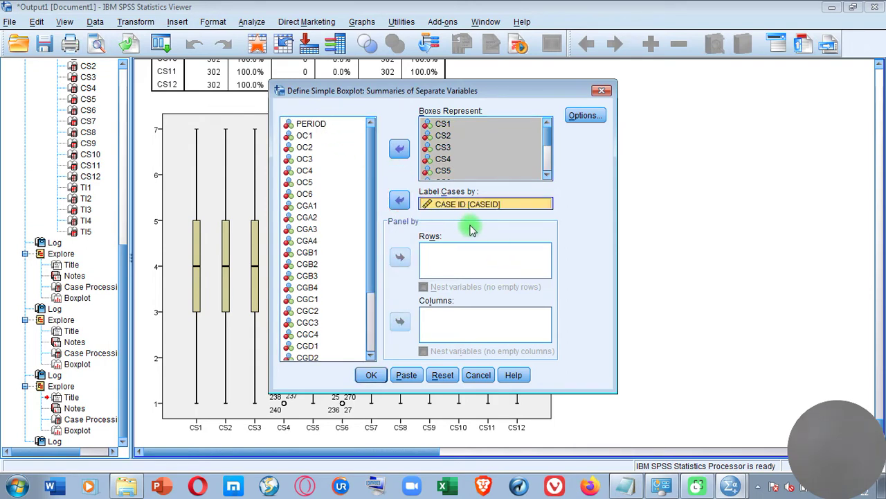
pyautogui.click(372, 376)
pyautogui.scroll(-5, 341, 251)
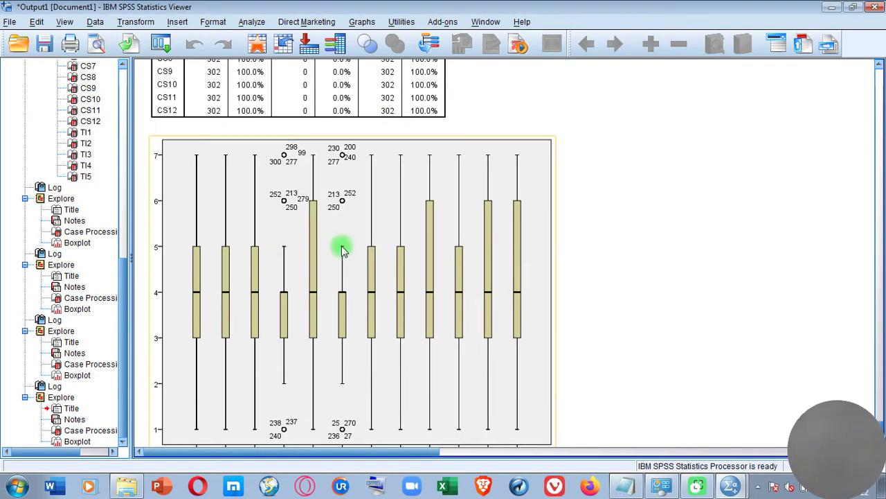
pyautogui.scroll(-1, 325, 216)
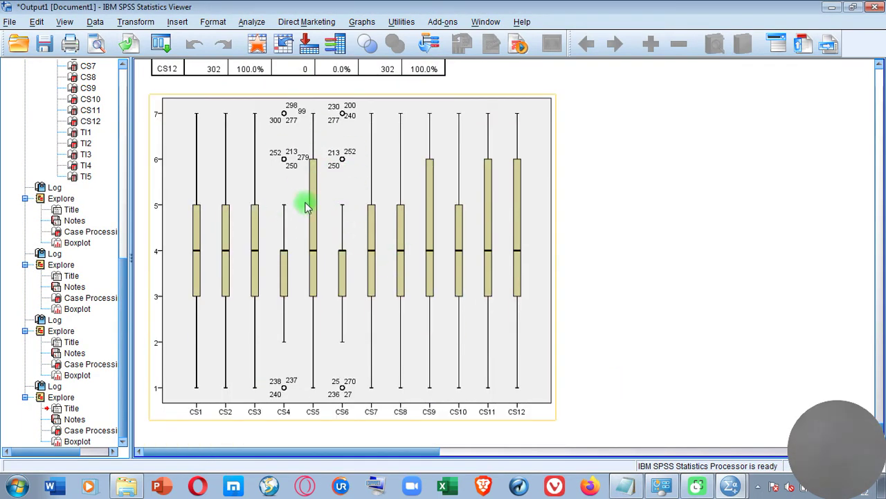
# Open the Compute Variable dialog and clear the existing numeric expression for the OC average.
pyautogui.click(142, 26)
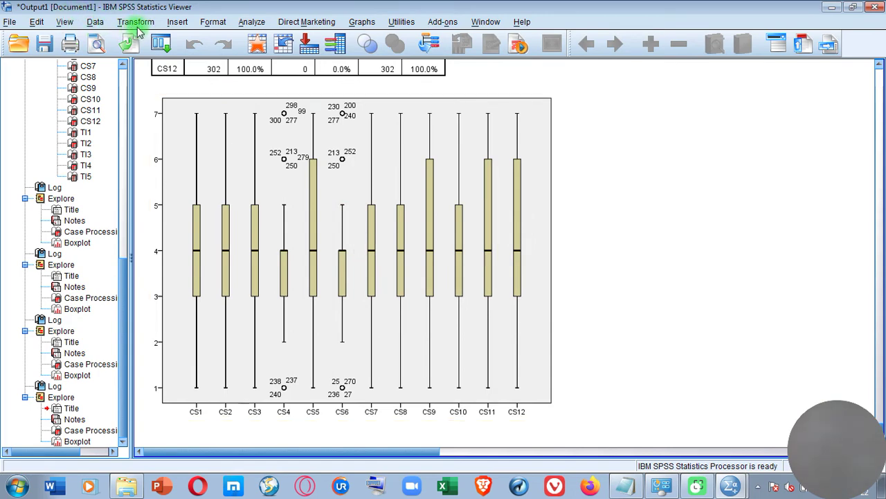
pyautogui.click(138, 28)
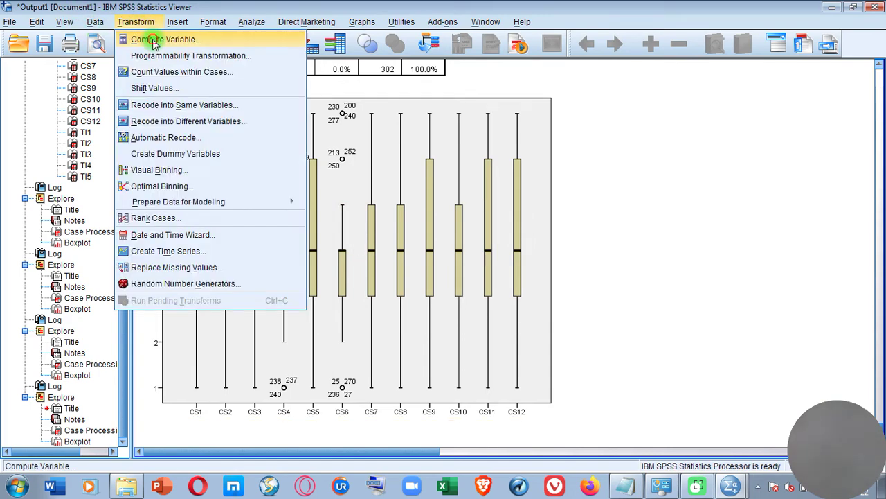
pyautogui.click(154, 40)
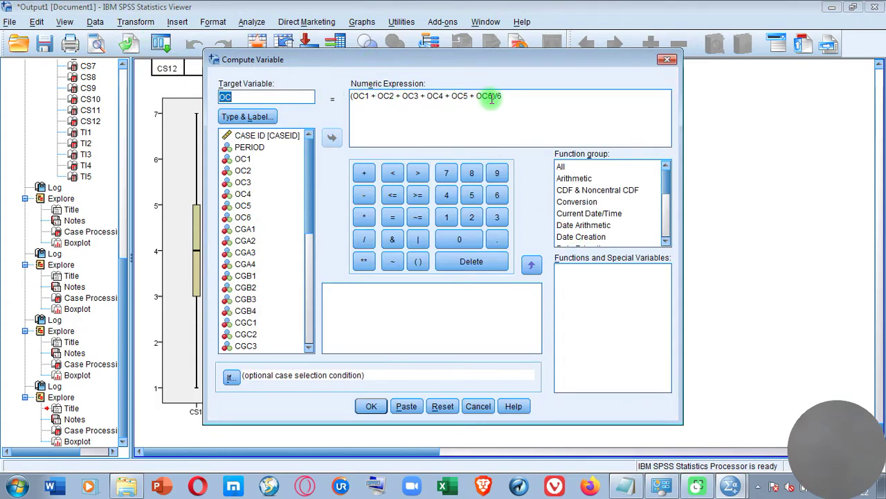
pyautogui.moveTo(491, 97); pyautogui.dragTo(360, 99)
pyautogui.press('Delete')
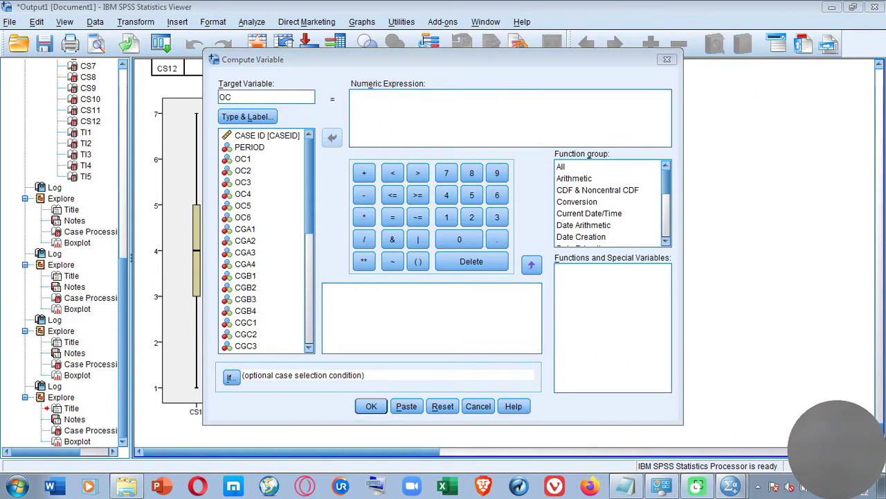
# Start a parenthesized numeric expression with CS1 and change the target variable name to CS.
pyautogui.click(418, 262)
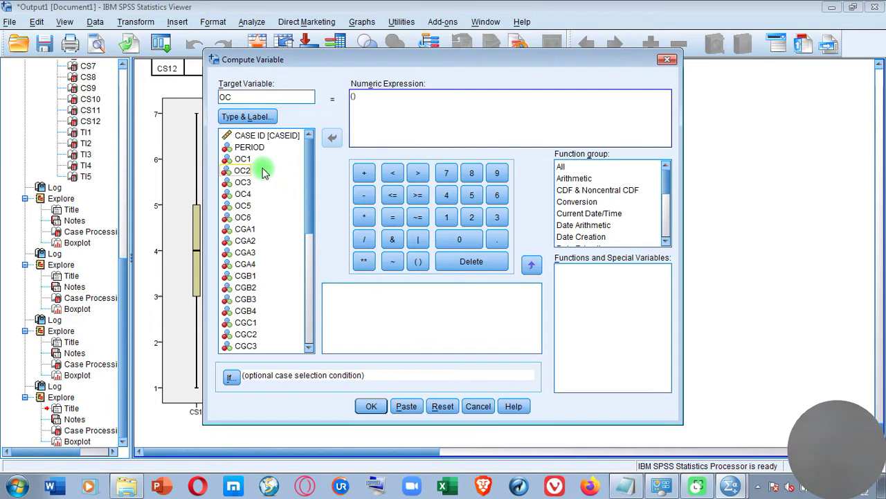
pyautogui.click(310, 280)
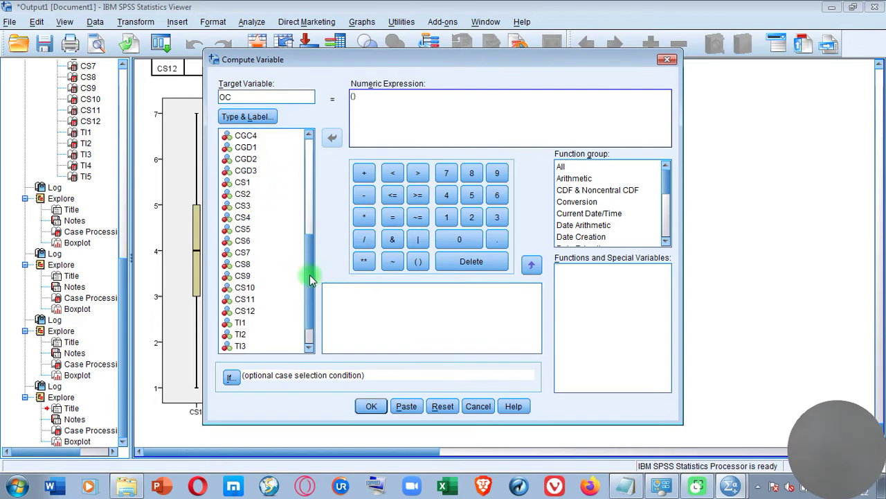
pyautogui.click(239, 183)
pyautogui.click(328, 139)
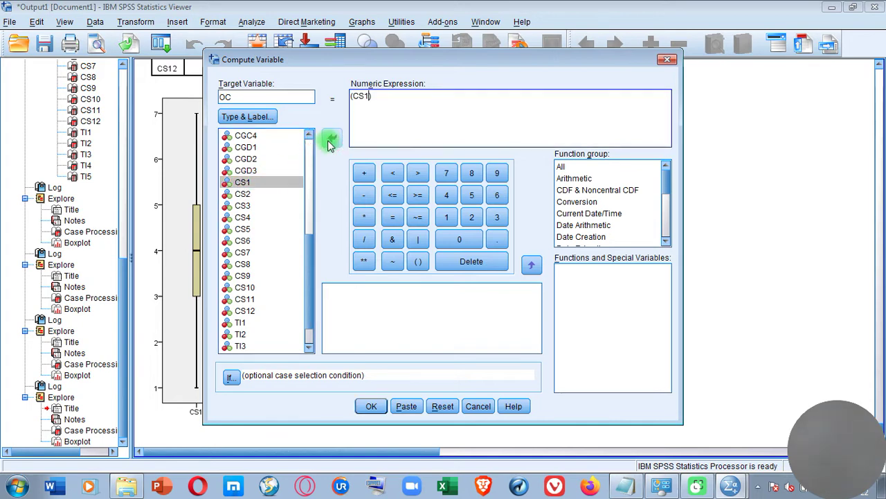
pyautogui.doubleClick(225, 97)
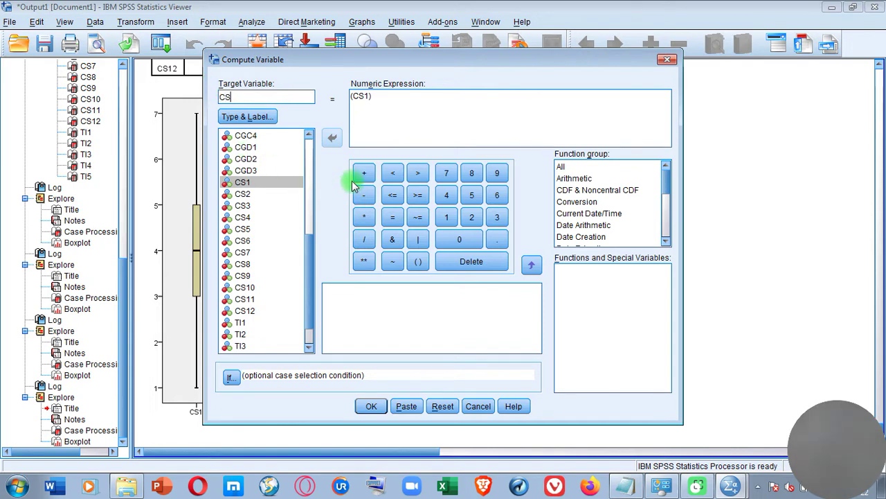
pyautogui.click(378, 104)
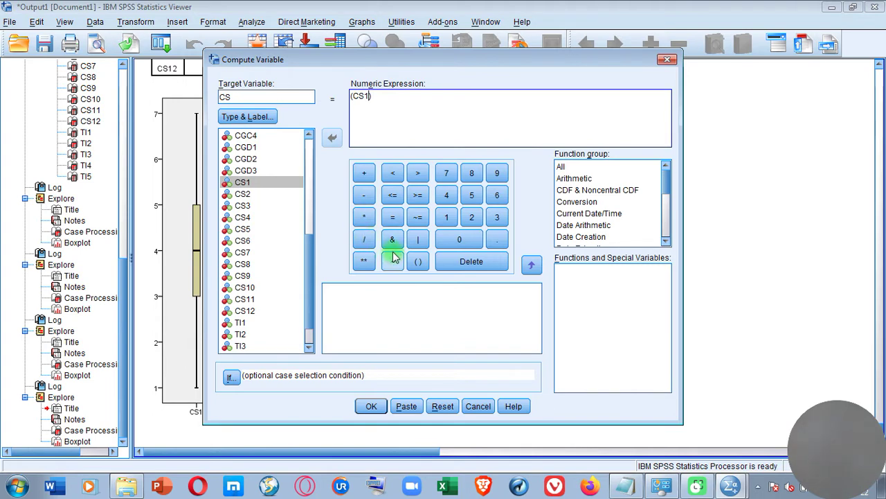
# Add CS2, CS3 and CS4 to the sum inside the parentheses of the numeric expression.
pyautogui.click(361, 174)
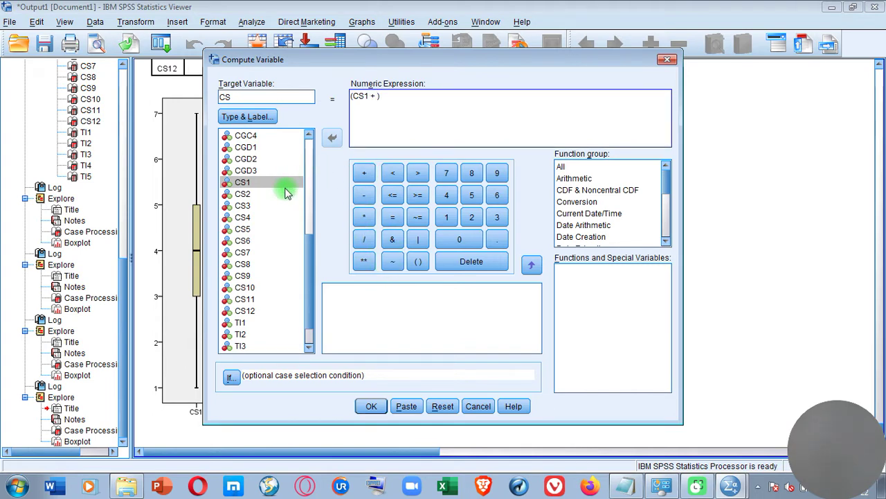
pyautogui.click(249, 186)
pyautogui.click(248, 194)
pyautogui.click(332, 138)
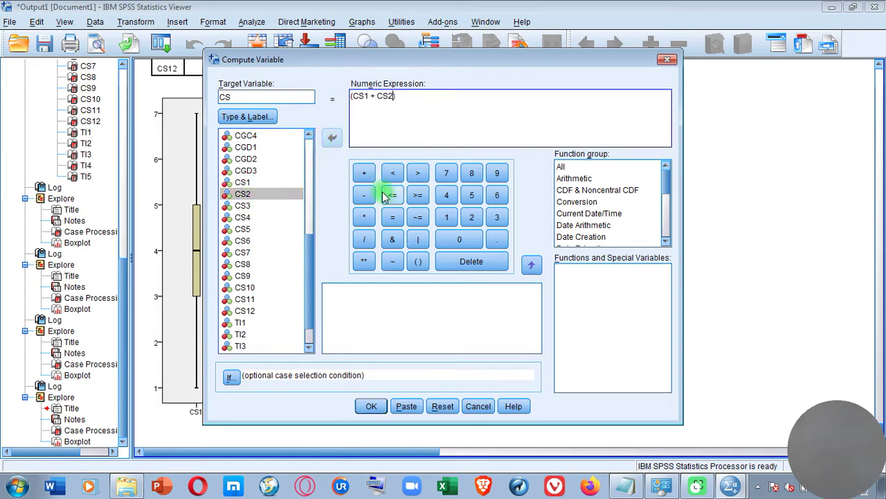
pyautogui.click(366, 173)
pyautogui.click(246, 205)
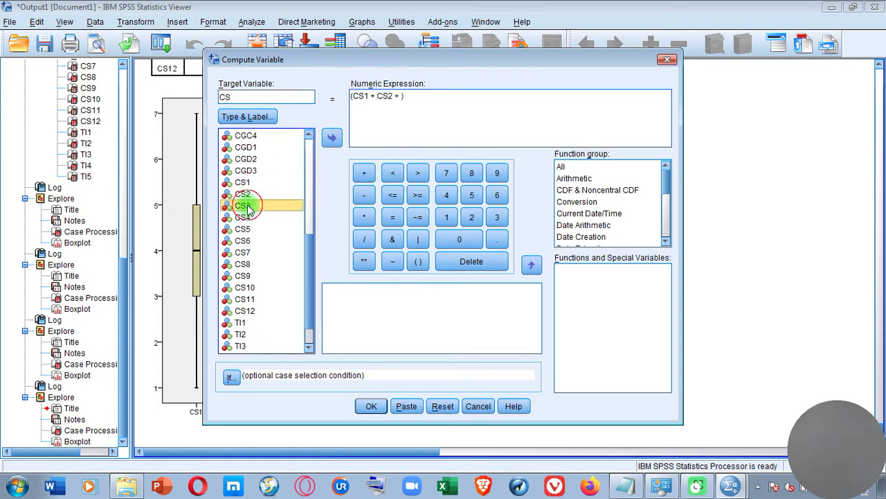
pyautogui.click(332, 138)
pyautogui.click(364, 173)
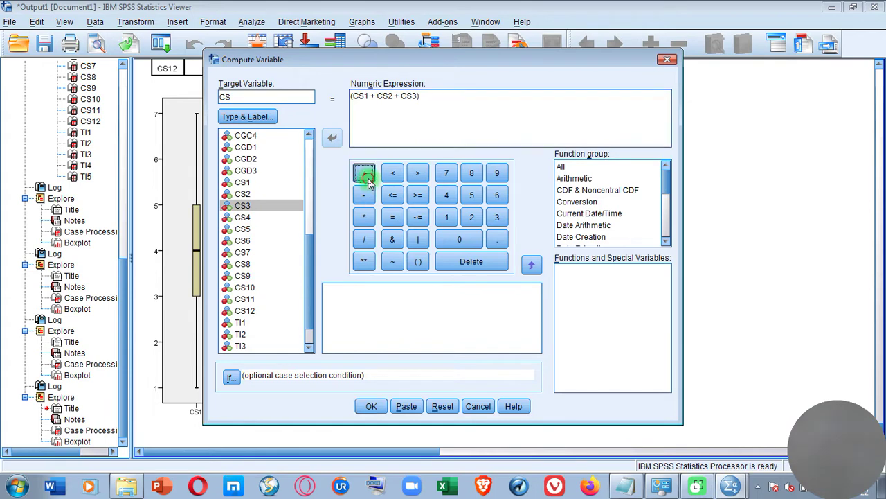
pyautogui.click(246, 217)
pyautogui.click(331, 138)
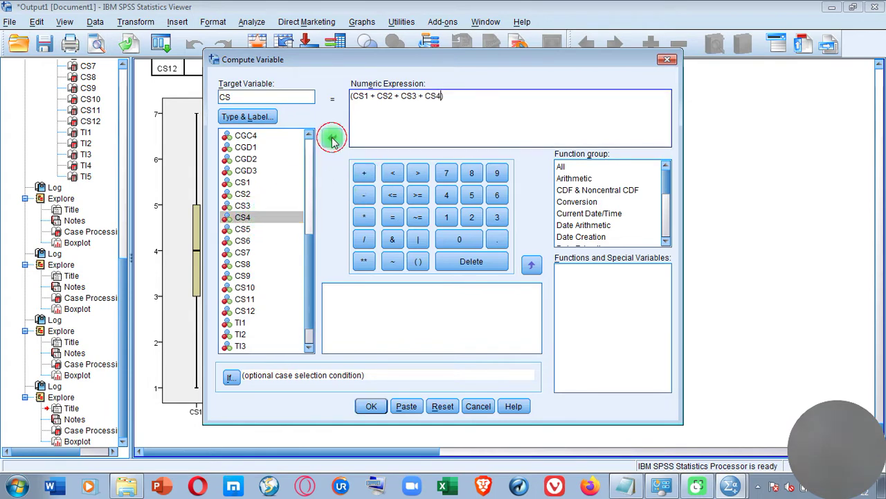
# Extend the sum in the parentheses with CS5, CS6, CS7 and CS8.
pyautogui.click(374, 180)
pyautogui.click(244, 229)
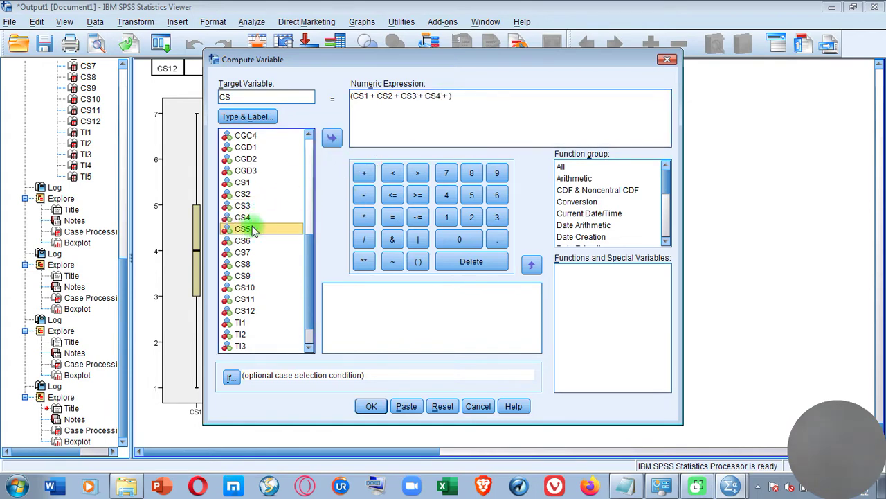
pyautogui.click(332, 139)
pyautogui.click(365, 173)
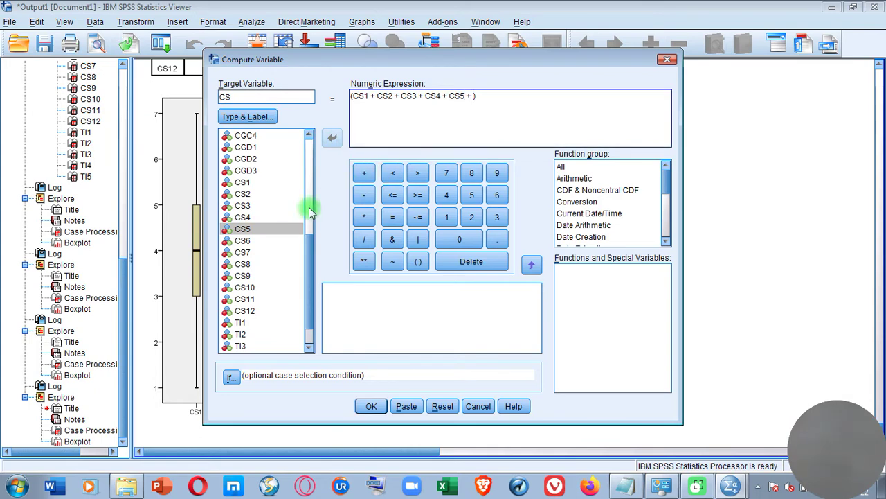
pyautogui.click(264, 240)
pyautogui.click(332, 138)
pyautogui.click(364, 173)
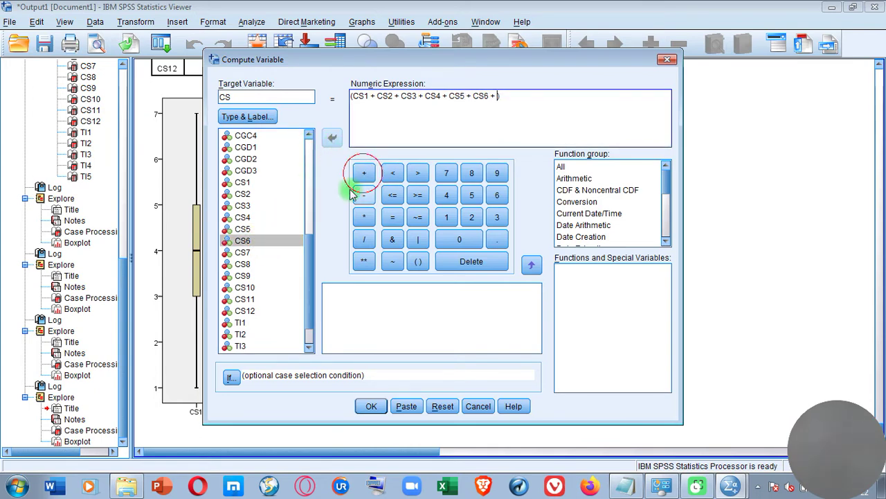
pyautogui.click(244, 252)
pyautogui.click(332, 138)
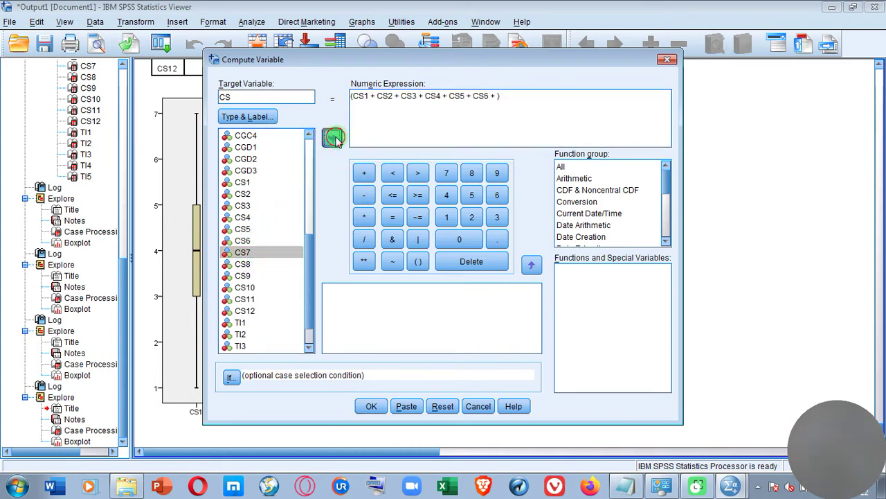
pyautogui.click(364, 173)
pyautogui.click(250, 264)
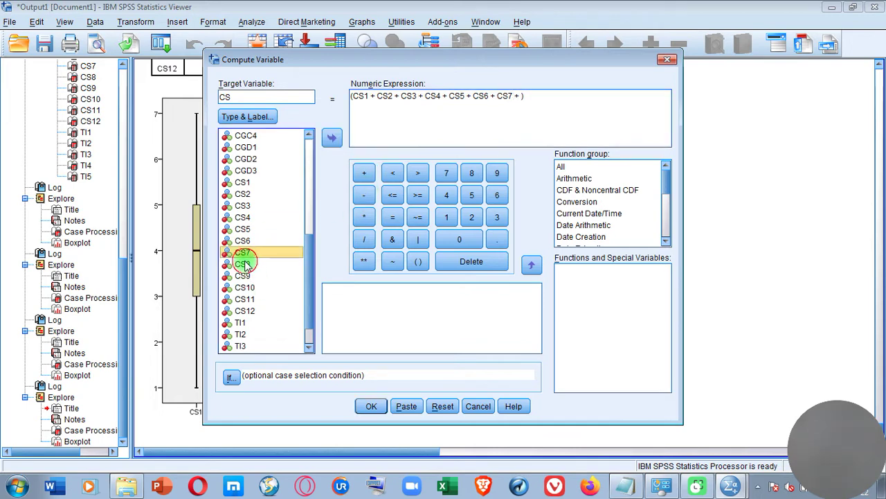
pyautogui.click(334, 138)
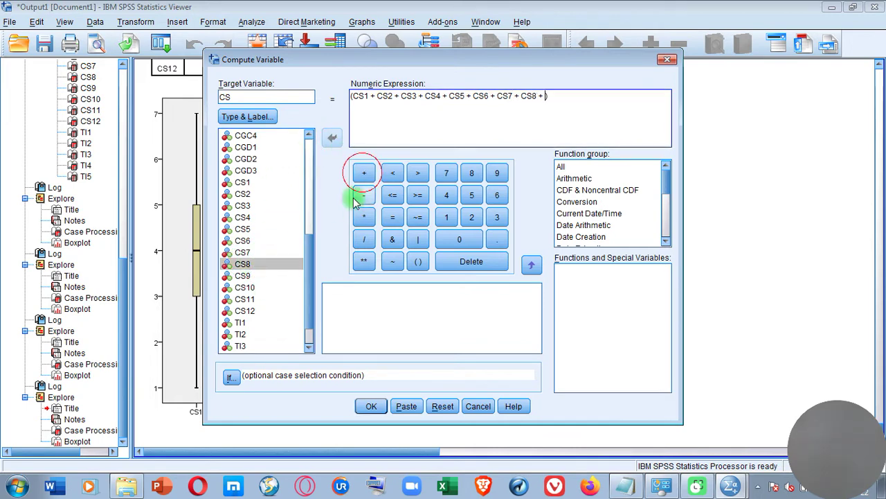
# Complete the parenthesized sum with CS9, CS10, CS11 and CS12.
pyautogui.click(250, 277)
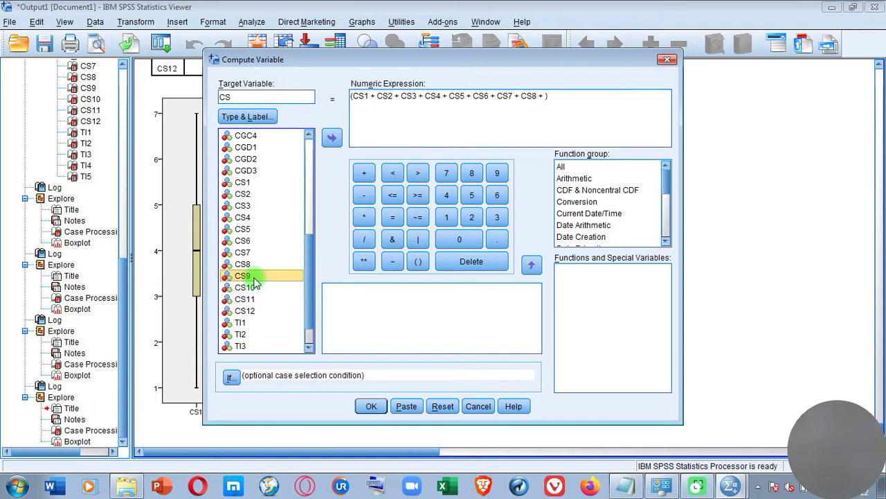
pyautogui.click(332, 138)
pyautogui.click(364, 173)
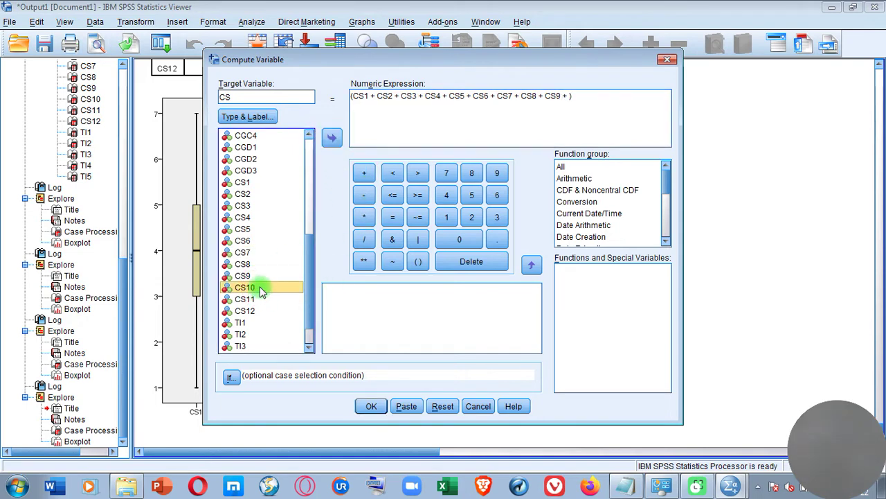
pyautogui.click(332, 137)
pyautogui.click(364, 175)
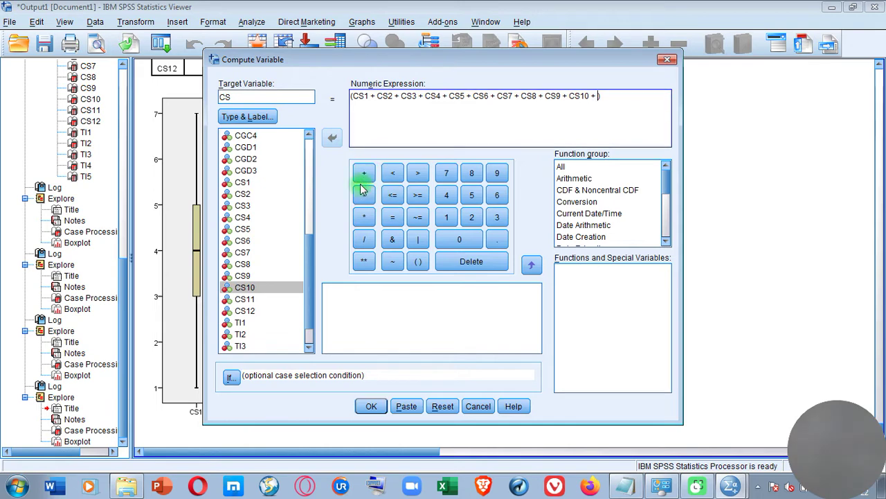
pyautogui.click(255, 299)
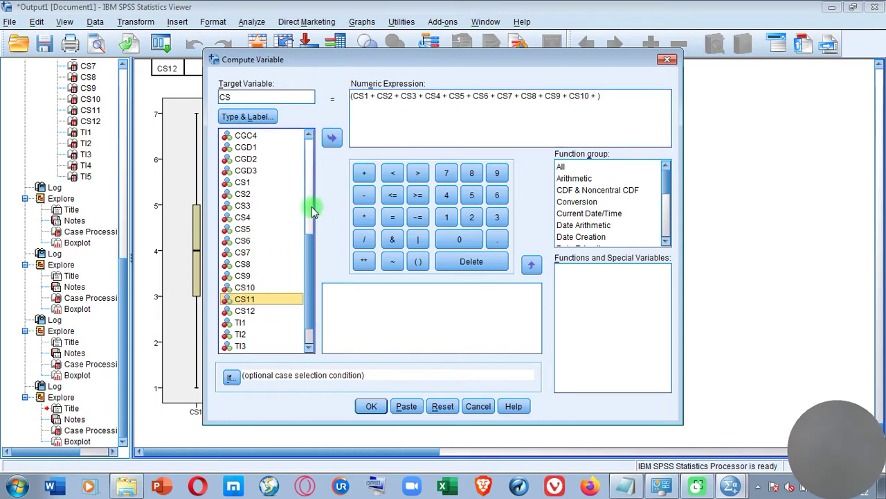
pyautogui.click(331, 137)
pyautogui.click(365, 174)
pyautogui.click(254, 312)
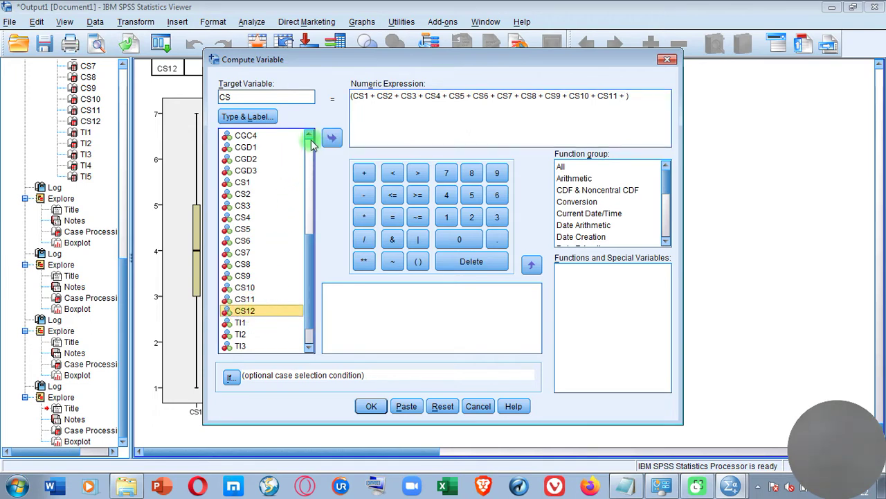
pyautogui.click(332, 139)
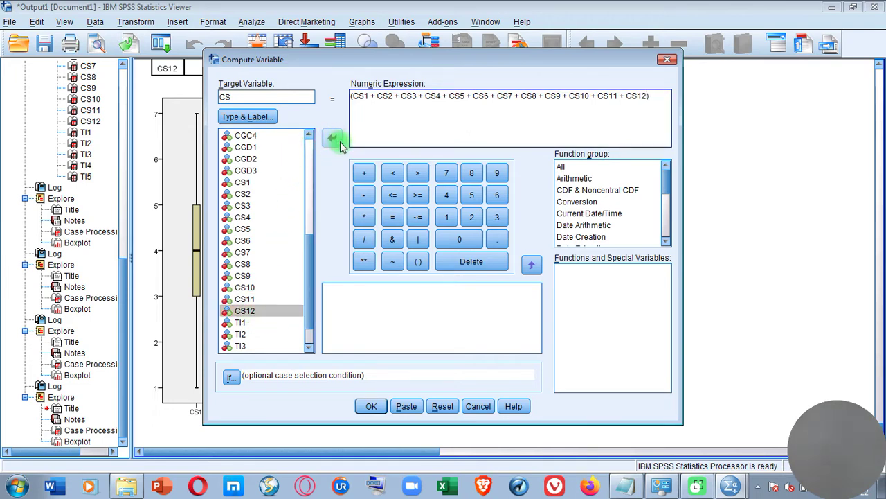
# Divide the parenthesized sum by 12 and compute the CS variable.
pyautogui.click(651, 97)
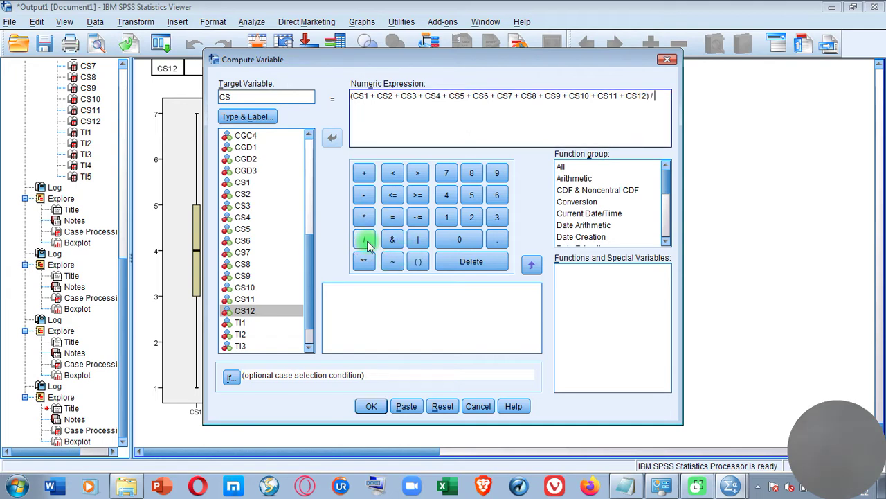
pyautogui.click(447, 221)
pyautogui.click(472, 216)
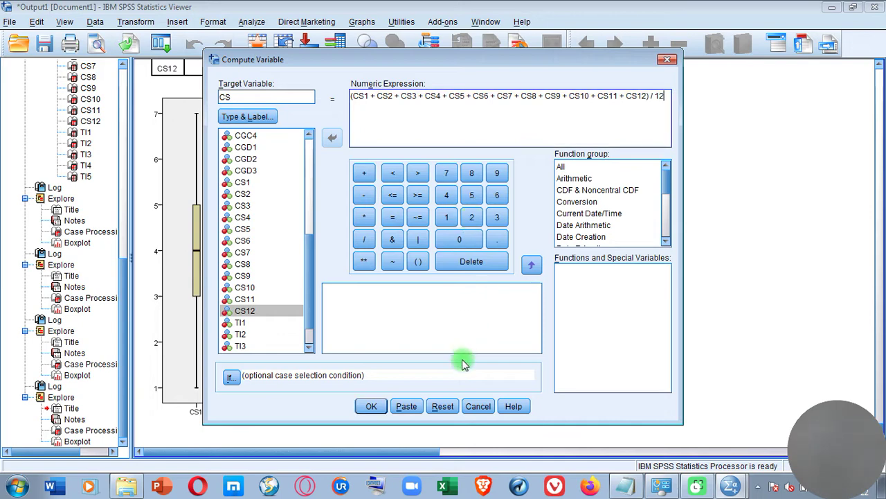
pyautogui.click(371, 405)
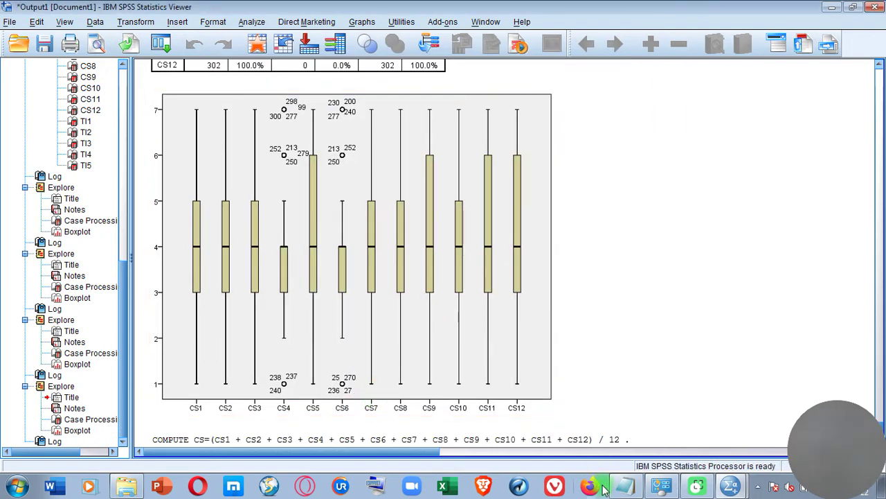
# Switch to the Data Editor and examine the computed CS values beside OC across the cases.
pyautogui.click(730, 488)
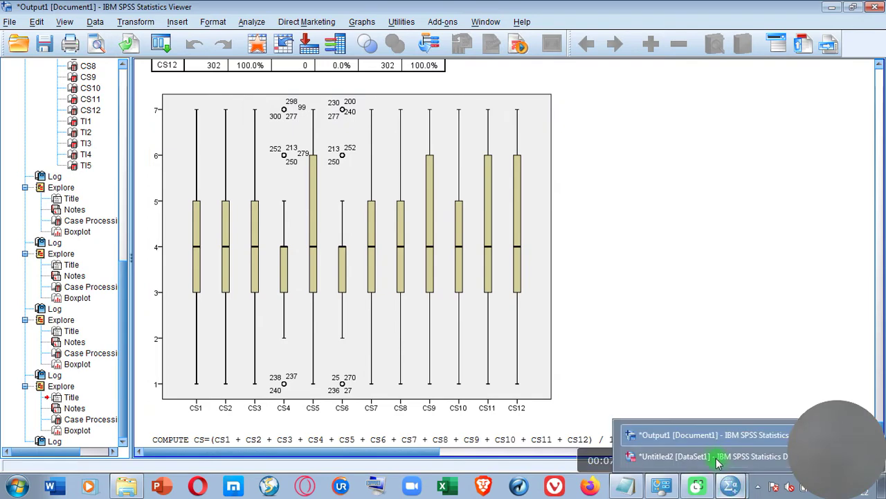
pyautogui.click(707, 435)
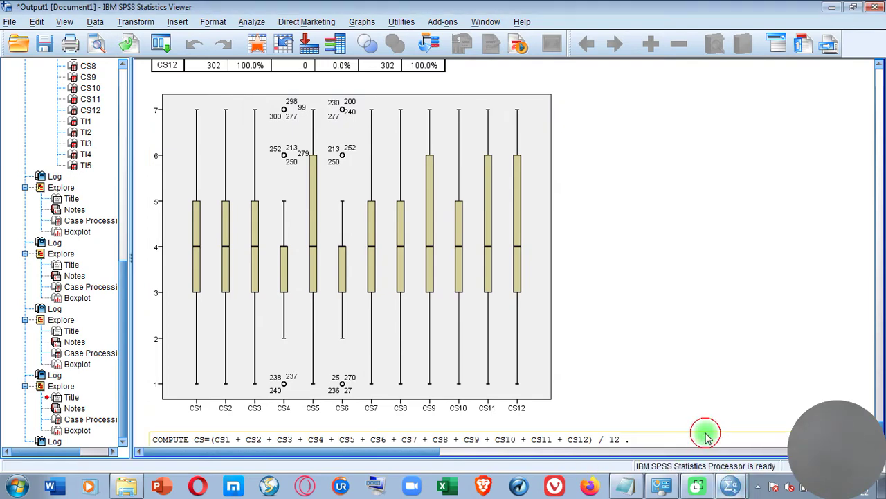
pyautogui.click(730, 483)
pyautogui.click(729, 460)
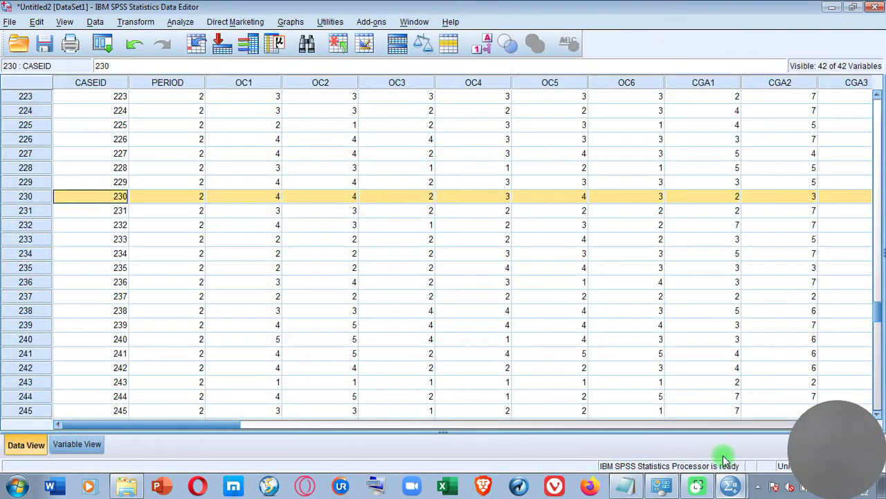
pyautogui.click(433, 424)
pyautogui.click(651, 424)
pyautogui.click(769, 424)
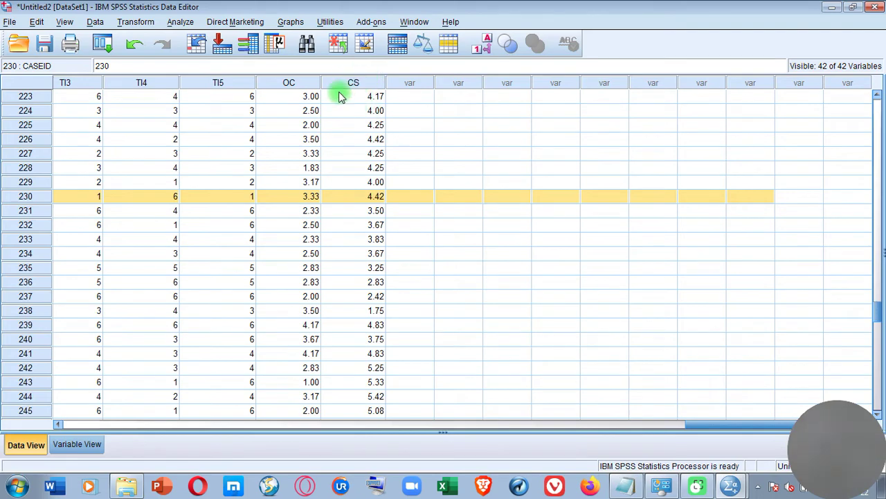
pyautogui.scroll(-2, 398, 154)
pyautogui.scroll(-12, 398, 153)
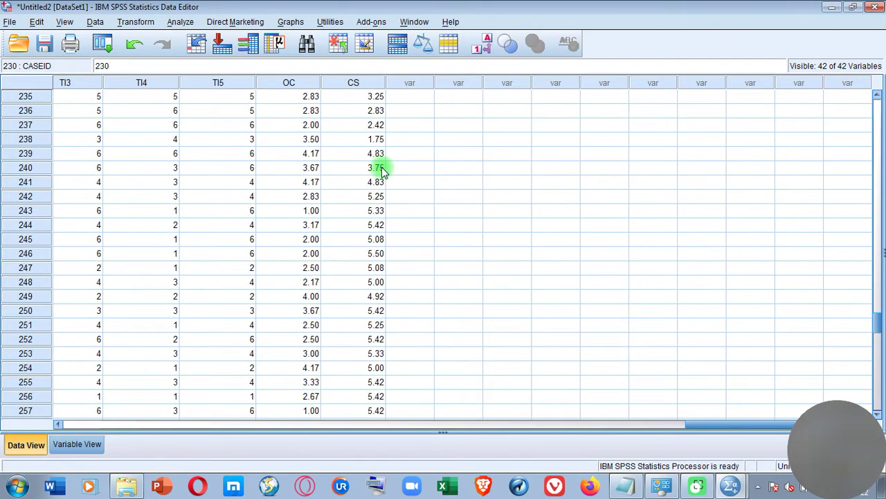
pyautogui.scroll(7, 371, 198)
pyautogui.scroll(20, 370, 201)
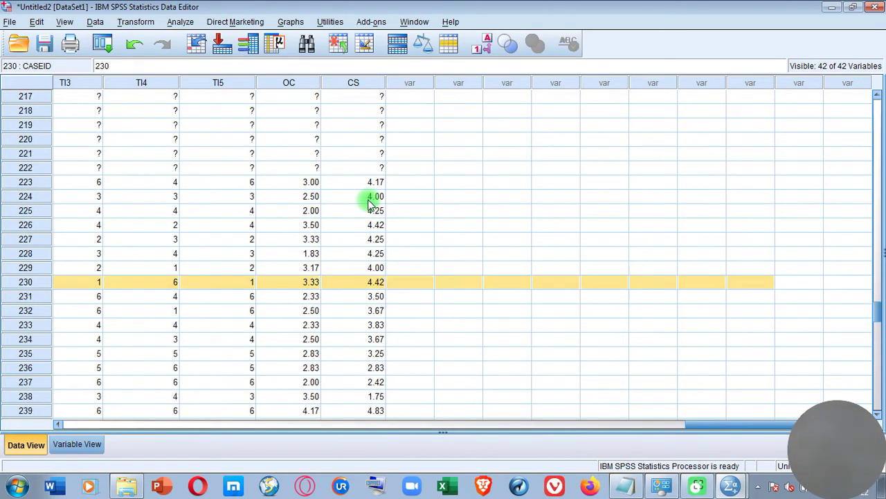
pyautogui.scroll(16, 352, 130)
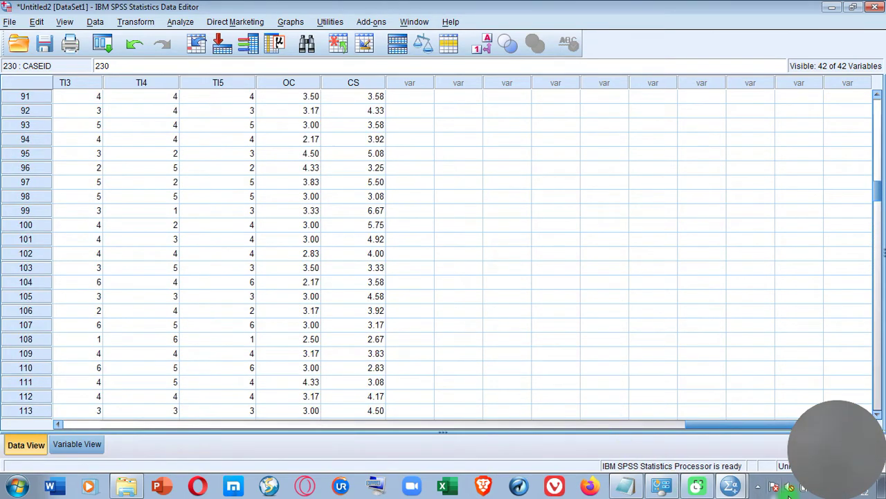
# Return to the output window, reopen Compute Variable and reset it to an empty target variable and expression.
pyautogui.hotkey('alt', 'Tab')
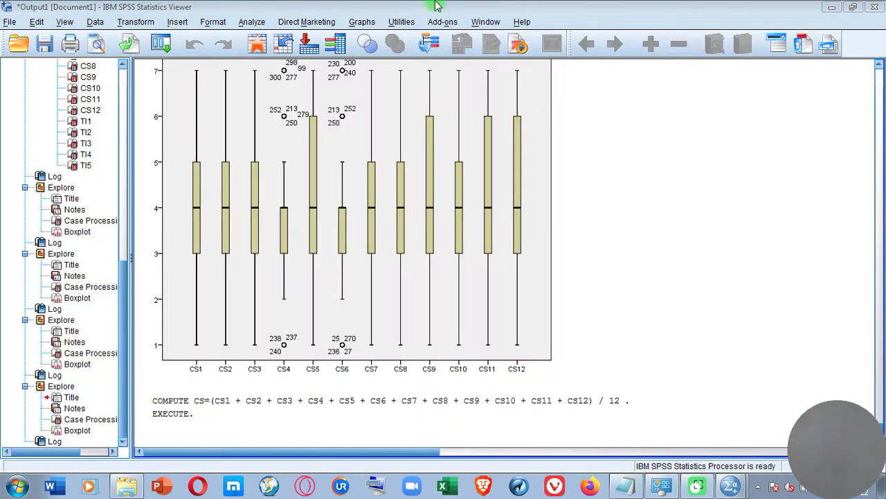
pyautogui.click(137, 22)
pyautogui.click(154, 39)
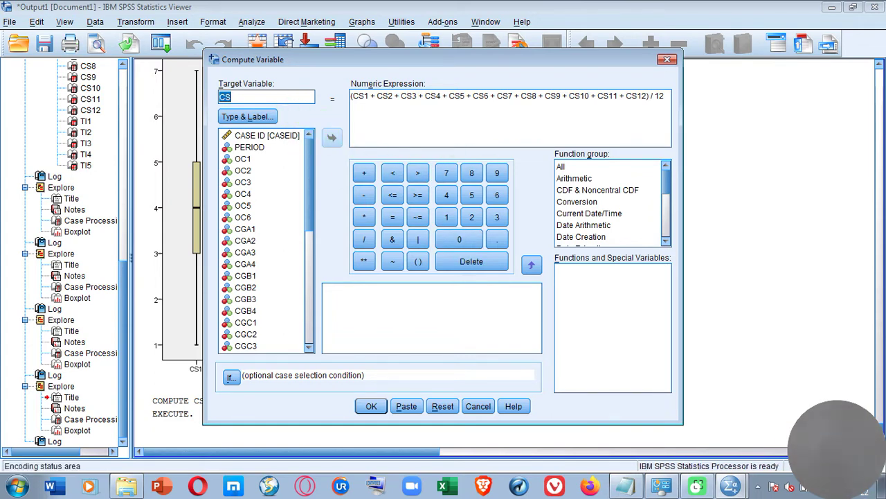
pyautogui.click(442, 406)
pyautogui.click(271, 98)
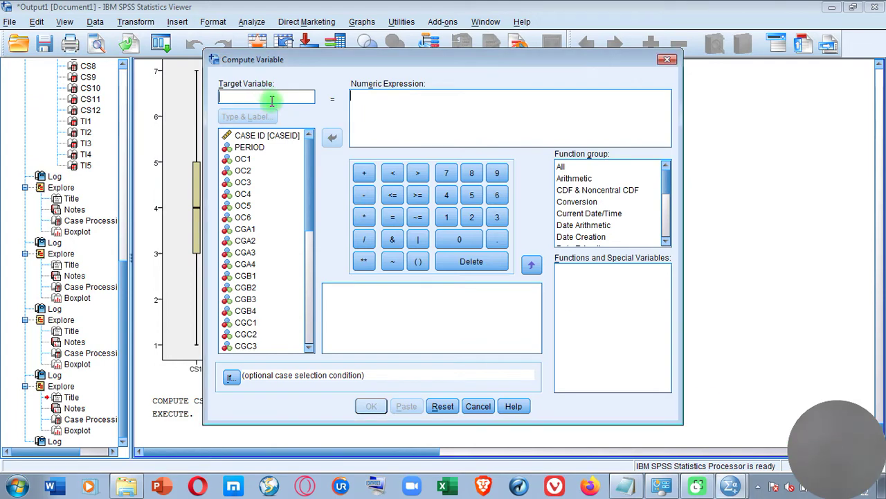
# Name the target variable CGA and start a parenthesized sum with CGA1 and CGA2.
pyautogui.write('CGA')
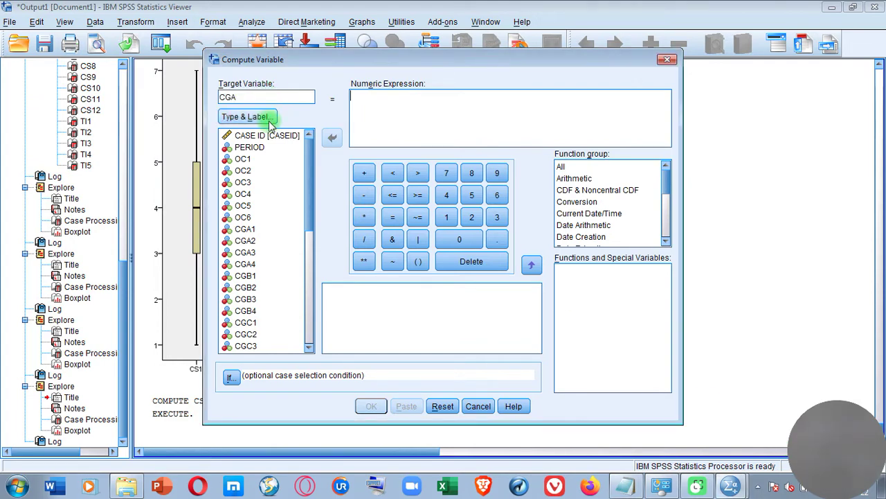
pyautogui.click(259, 231)
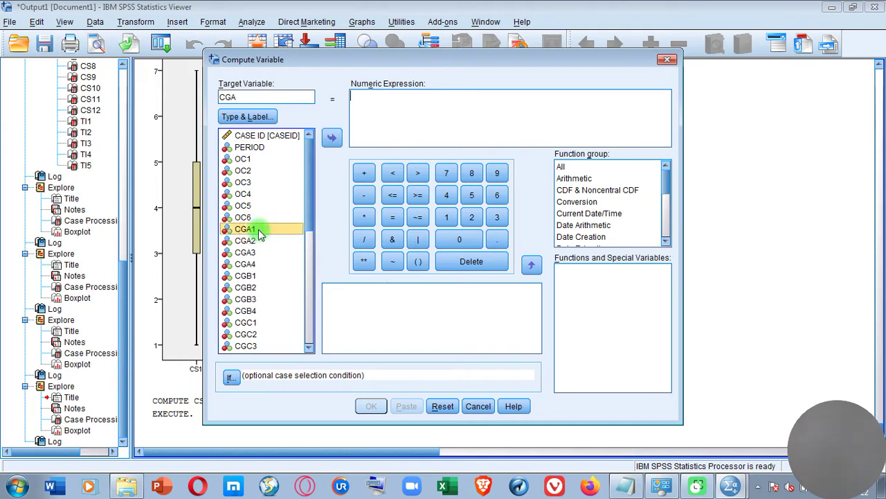
pyautogui.click(419, 264)
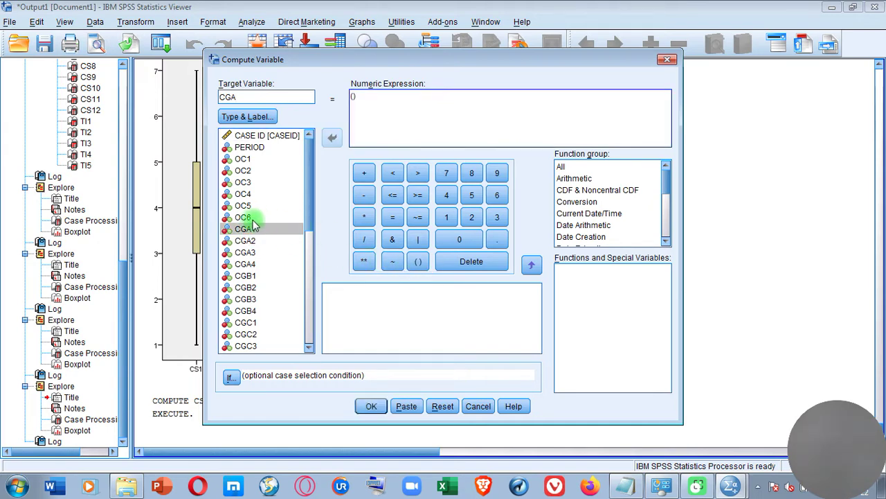
pyautogui.click(332, 137)
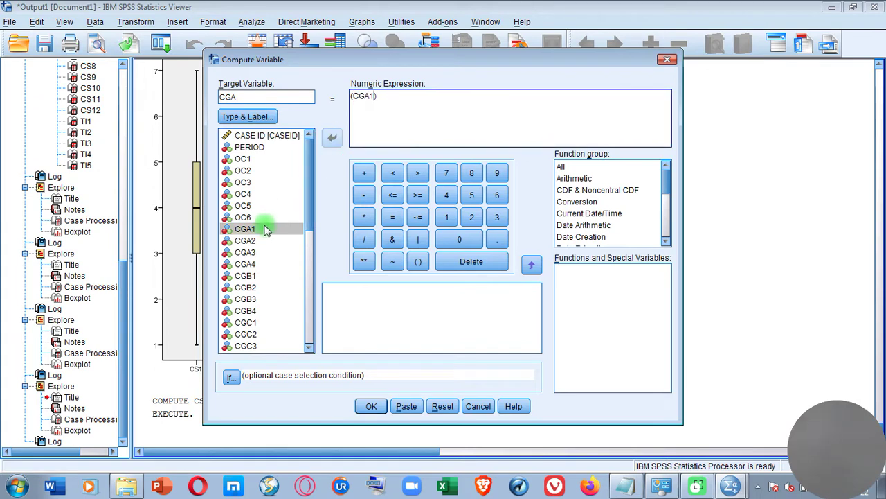
pyautogui.click(365, 174)
pyautogui.click(274, 241)
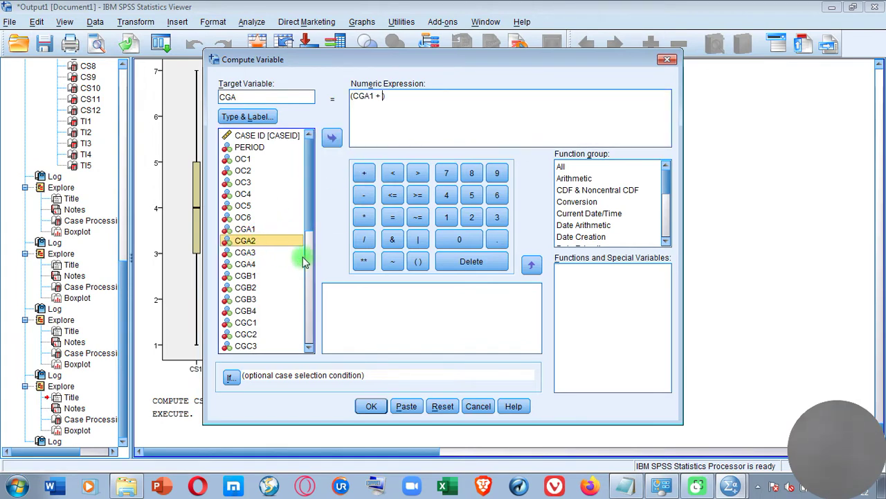
pyautogui.click(331, 137)
# Extend the parenthesized sum with CGA3 and CGA4.
pyautogui.click(264, 252)
pyautogui.click(331, 139)
pyautogui.click(364, 174)
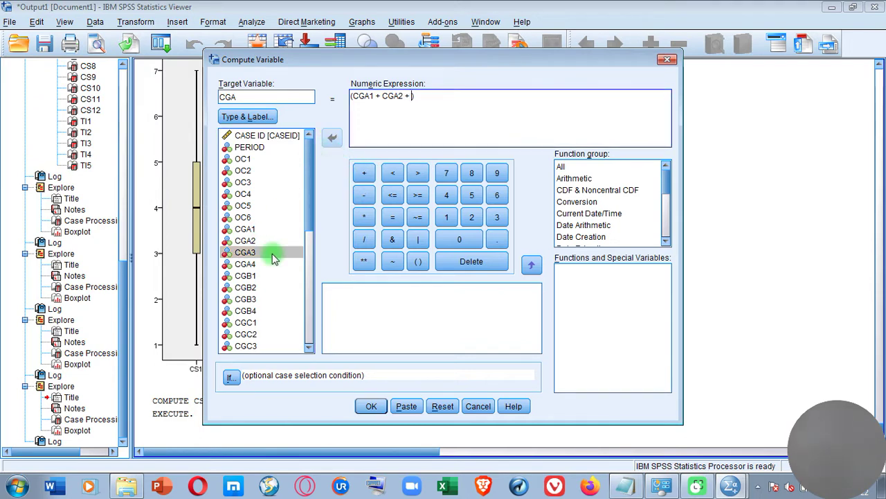
pyautogui.click(331, 137)
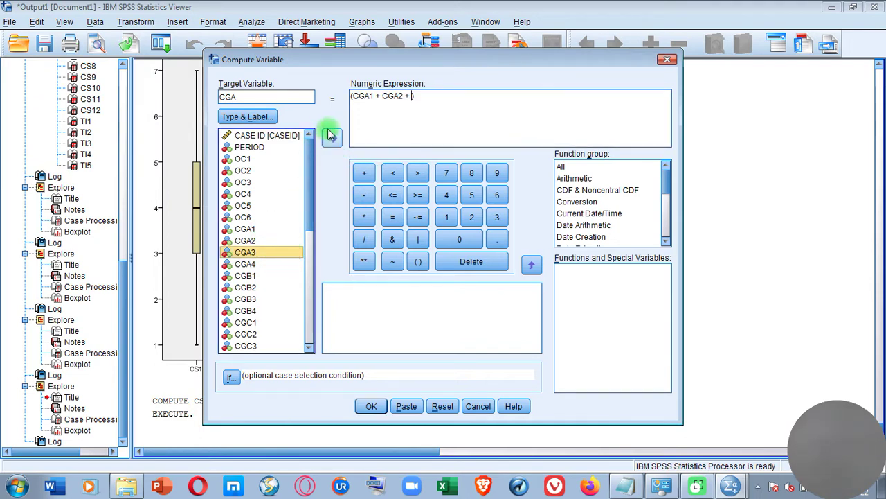
pyautogui.click(363, 173)
pyautogui.click(246, 264)
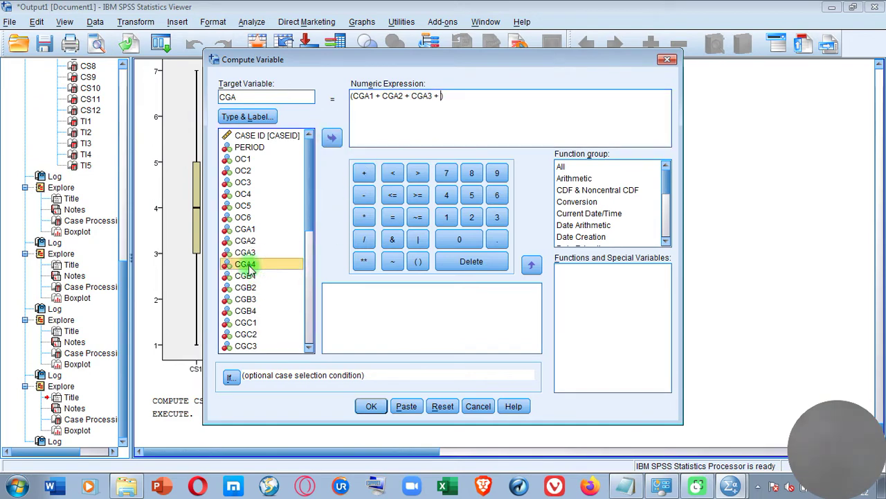
pyautogui.click(332, 137)
pyautogui.click(363, 173)
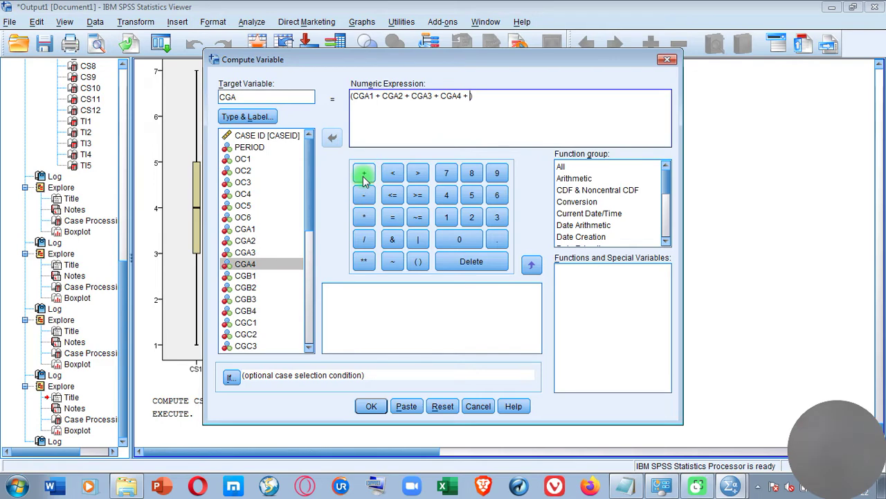
# Remove the surplus plus sign, divide the parenthesized sum by 4 and compute the CGA variable.
pyautogui.click(392, 174)
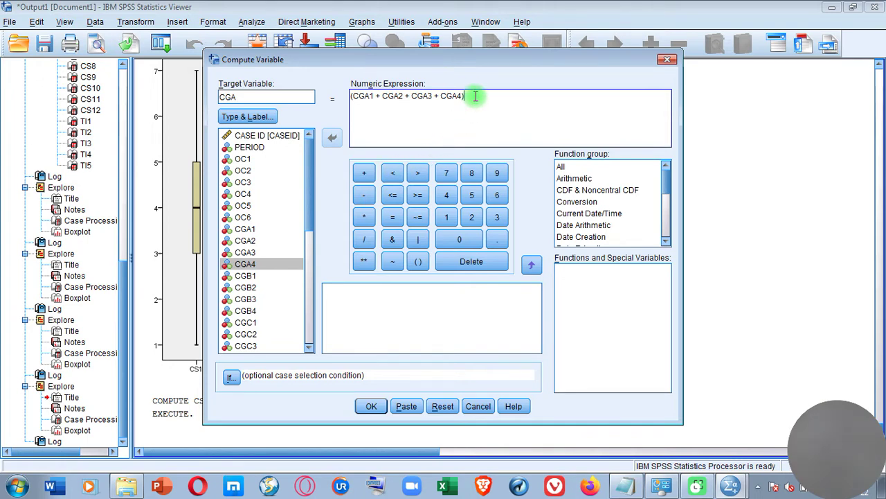
pyautogui.click(364, 239)
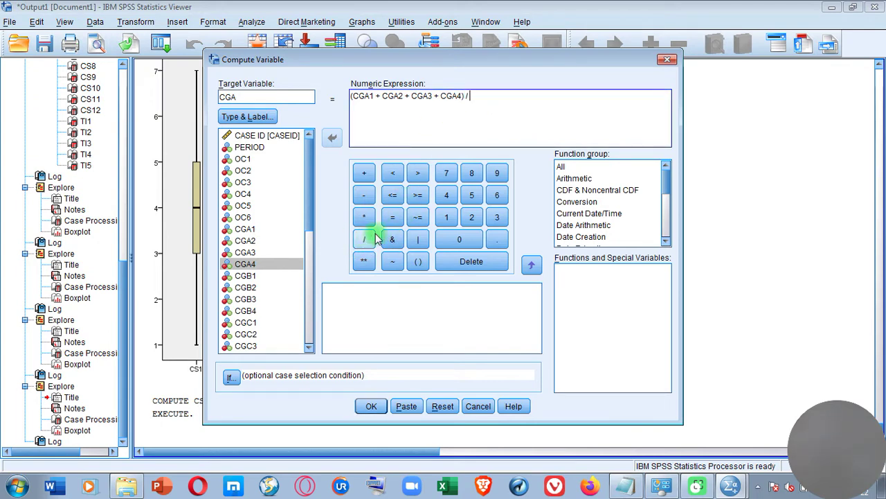
pyautogui.click(446, 198)
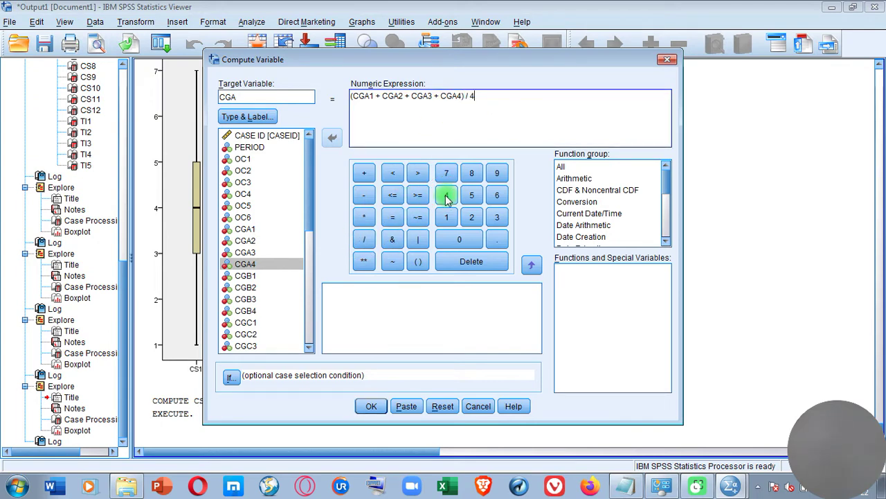
pyautogui.click(372, 406)
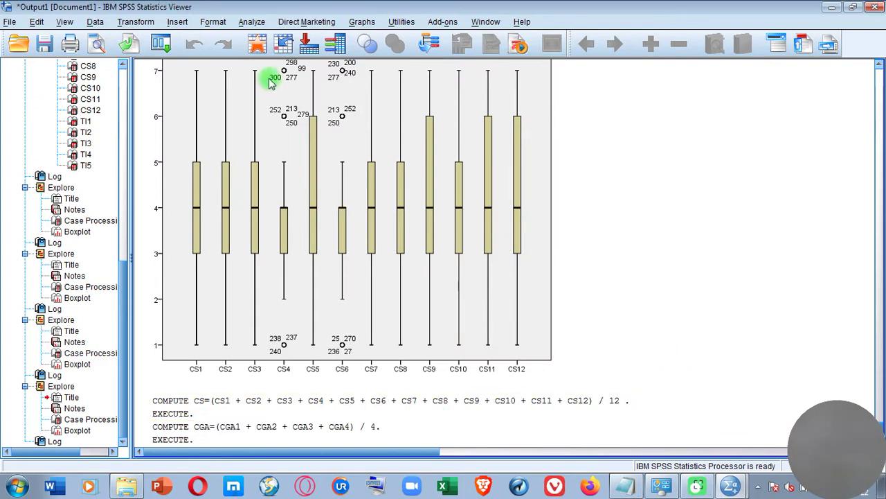
# Reopen Compute Variable and change the target variable to CGB.
pyautogui.click(252, 22)
pyautogui.moveTo(360, 30)
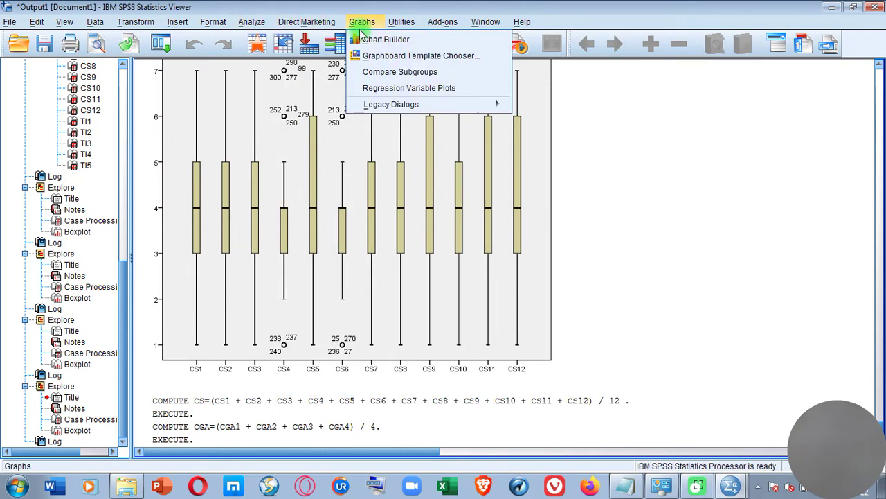
pyautogui.moveTo(137, 24)
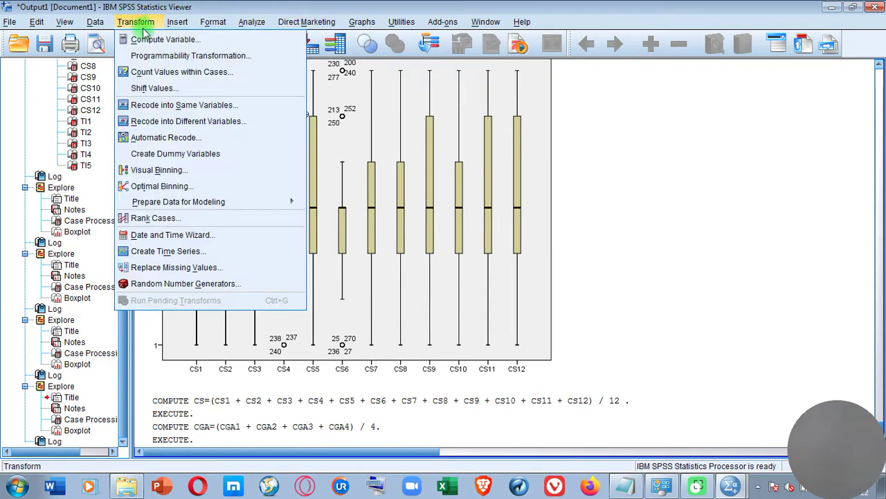
pyautogui.click(158, 42)
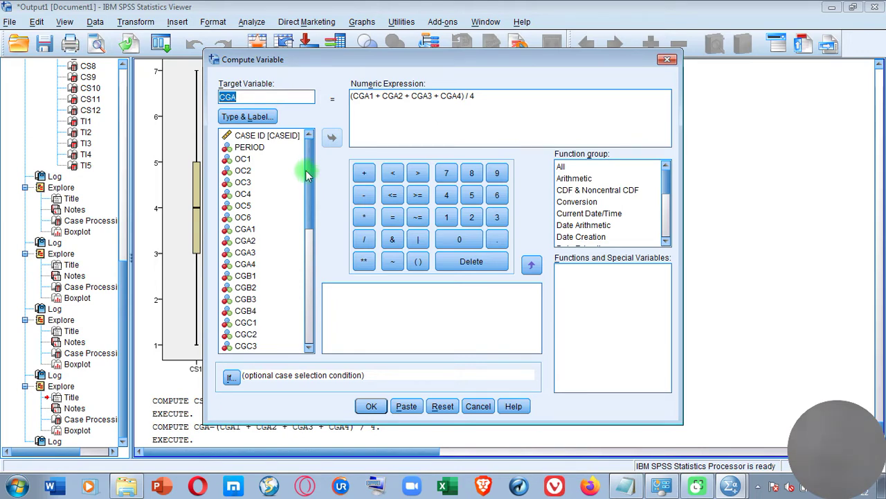
pyautogui.click(250, 99)
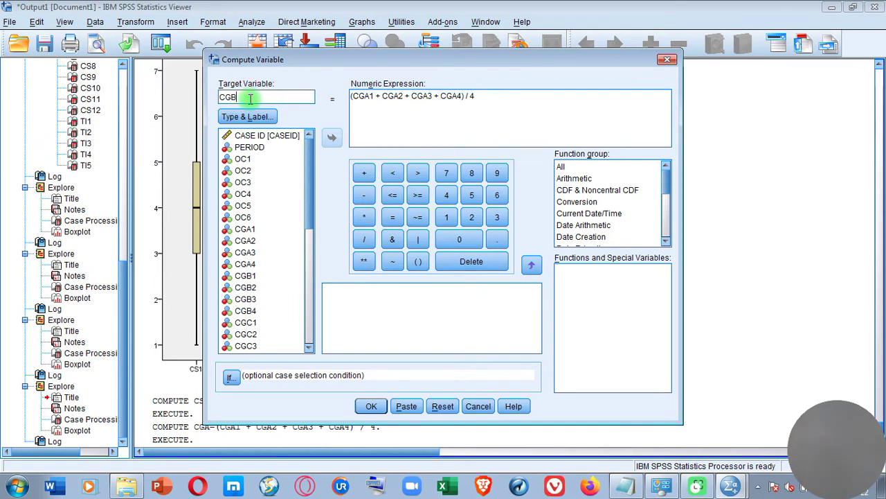
# Replace the expression's CGA items with CGB1 to CGB4, keeping the division by 4, and compute the CGB variable.
pyautogui.click(370, 97)
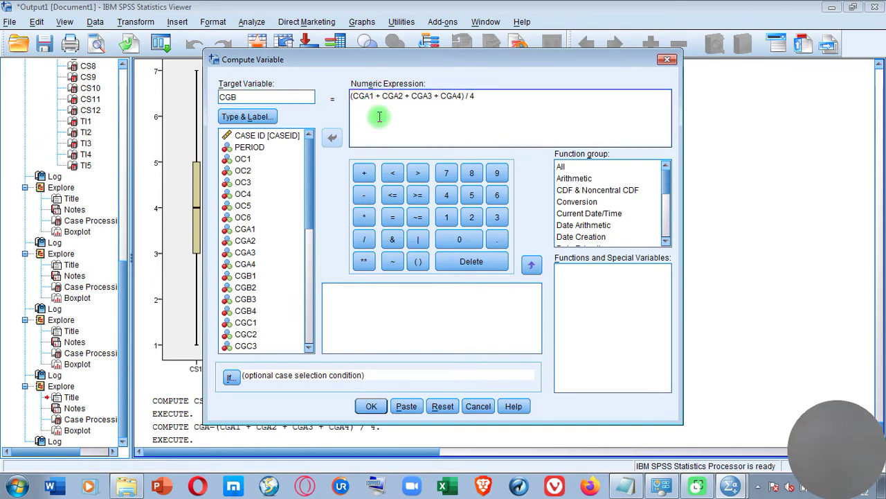
pyautogui.click(309, 274)
pyautogui.moveTo(309, 265); pyautogui.dragTo(310, 230)
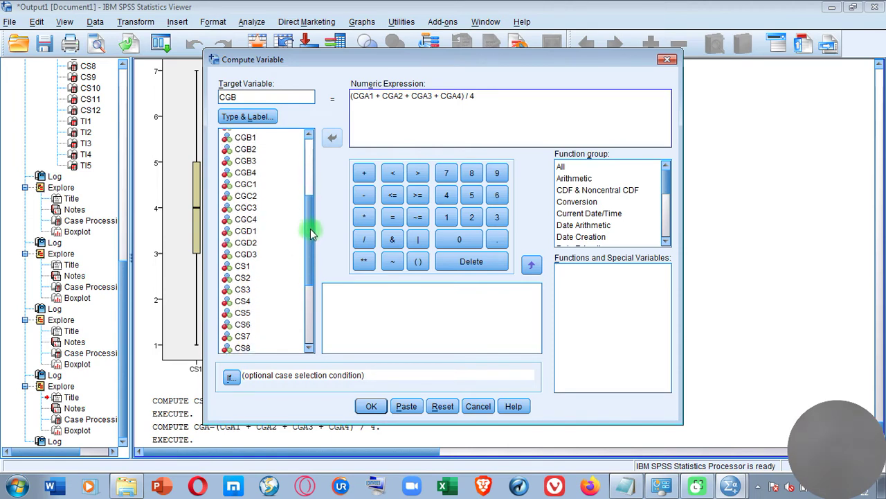
pyautogui.press('BackSpace')
pyautogui.write('B')
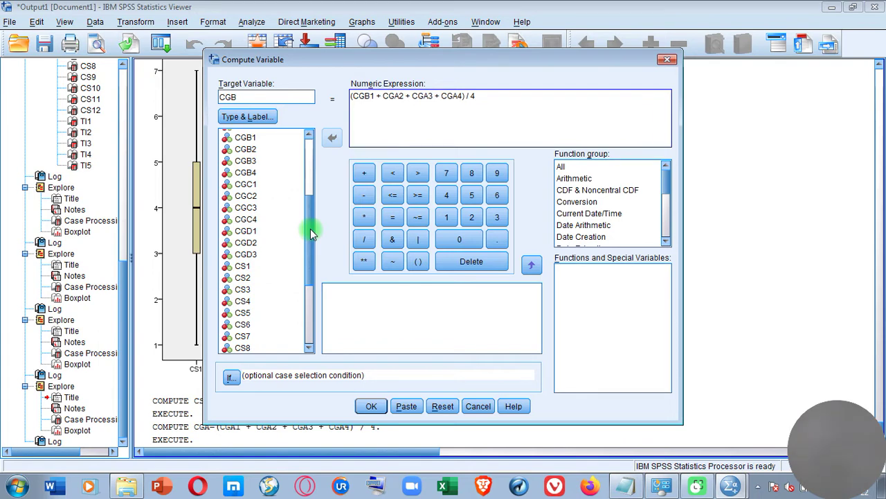
pyautogui.click(402, 96)
pyautogui.press('BackSpace')
pyautogui.write('B')
pyautogui.click(430, 95)
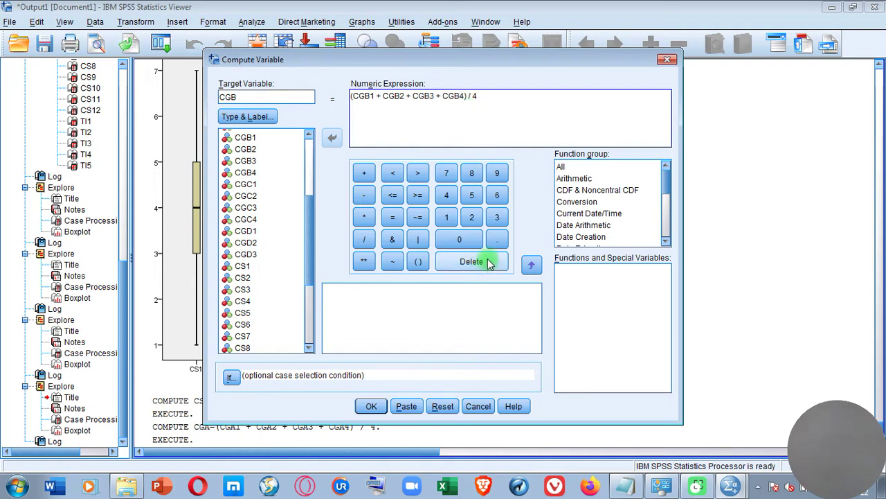
pyautogui.click(372, 404)
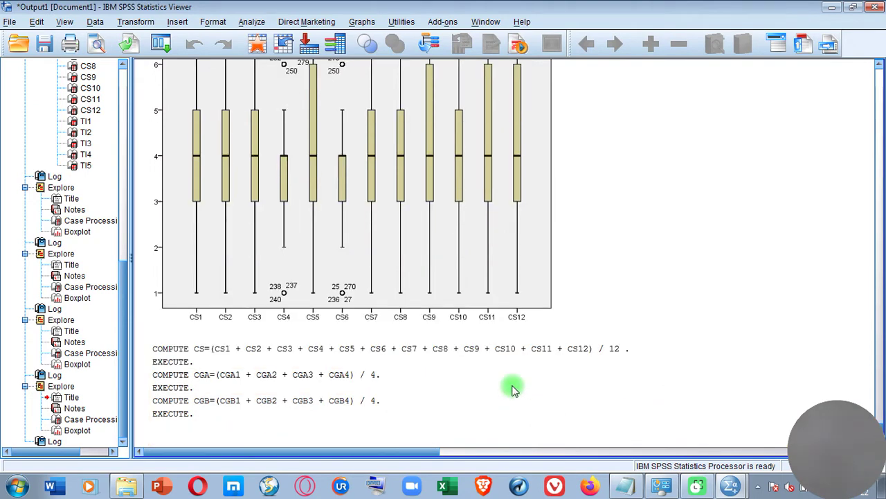
# Reopen Compute Variable and change the target variable to CGC.
pyautogui.scroll(2, 513, 389)
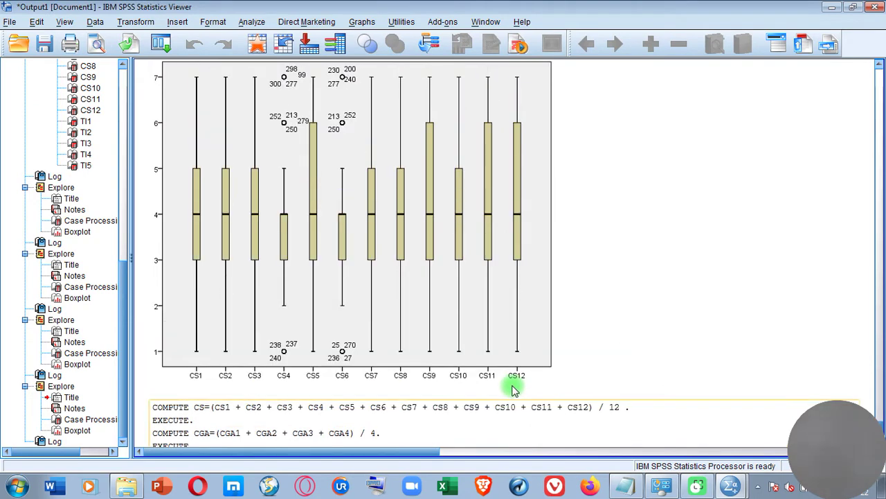
pyautogui.click(126, 23)
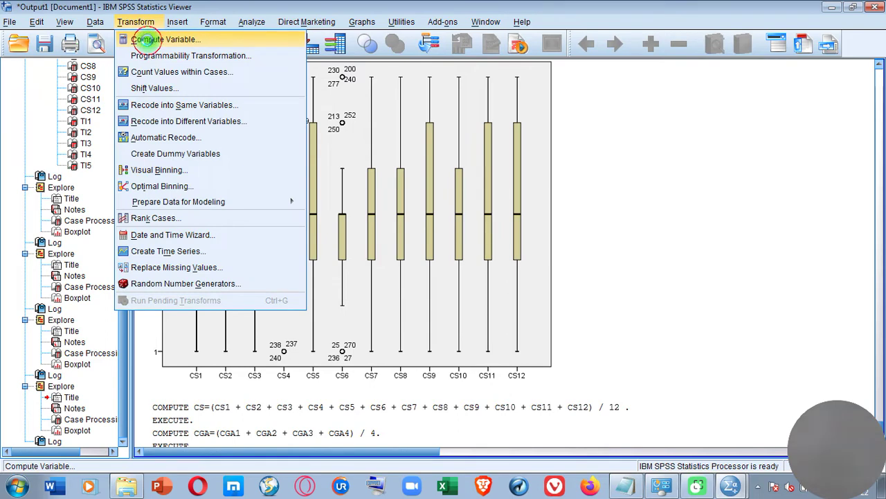
pyautogui.click(148, 40)
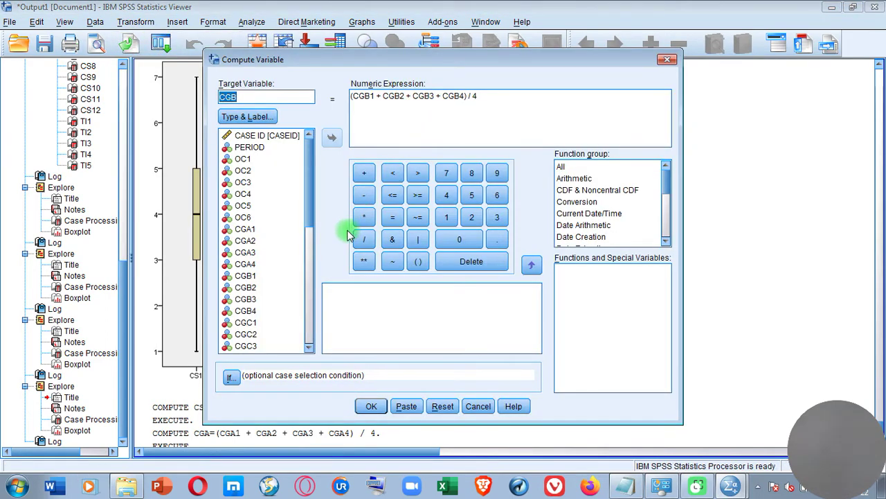
pyautogui.click(311, 263)
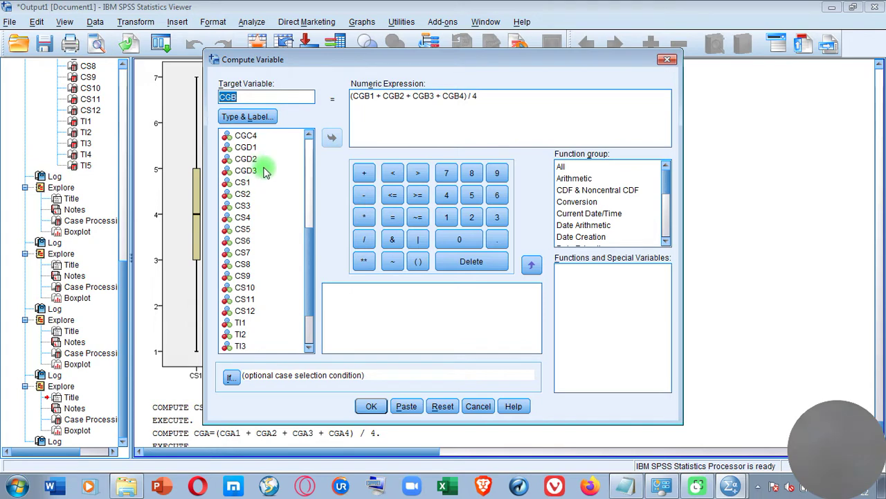
pyautogui.click(244, 96)
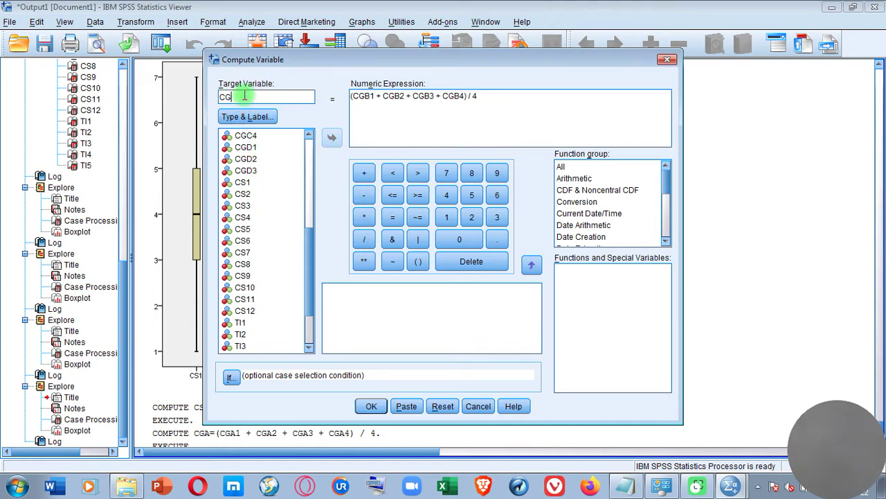
# Change the expression to the sum of CGC1, CGC2 and CGC3 divided by 3.
pyautogui.click(377, 130)
pyautogui.press('BackSpace')
pyautogui.write('C')
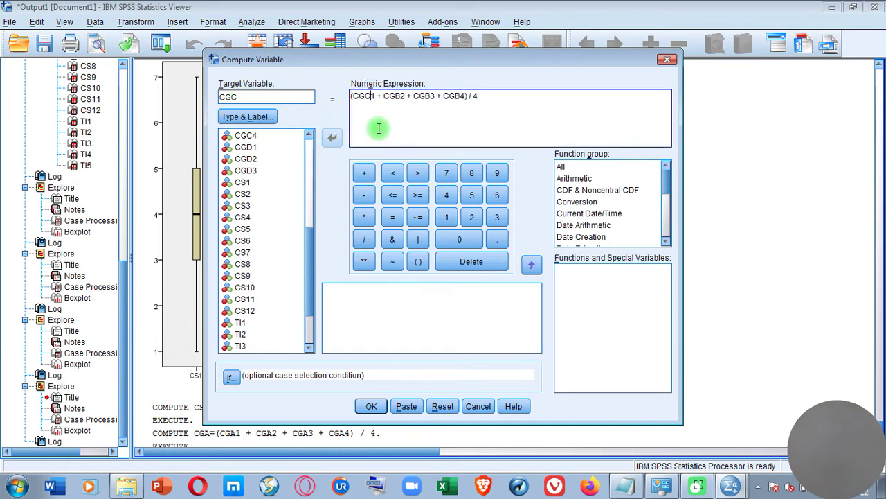
pyautogui.click(401, 96)
pyautogui.press('BackSpace')
pyautogui.write('C')
pyautogui.click(434, 96)
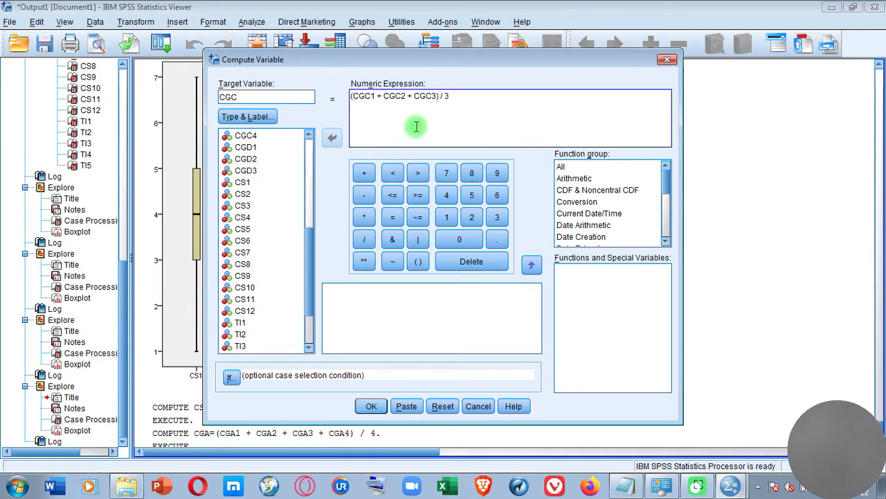
# Add CGC4 to the parenthesized sum, set the divisor to 4 and compute the CGC variable.
pyautogui.doubleClick(444, 96)
pyautogui.write('4')
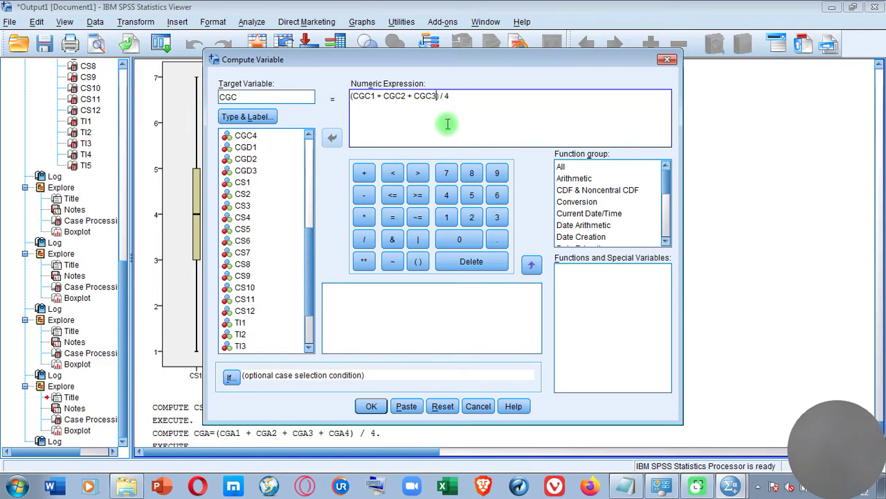
pyautogui.click(365, 173)
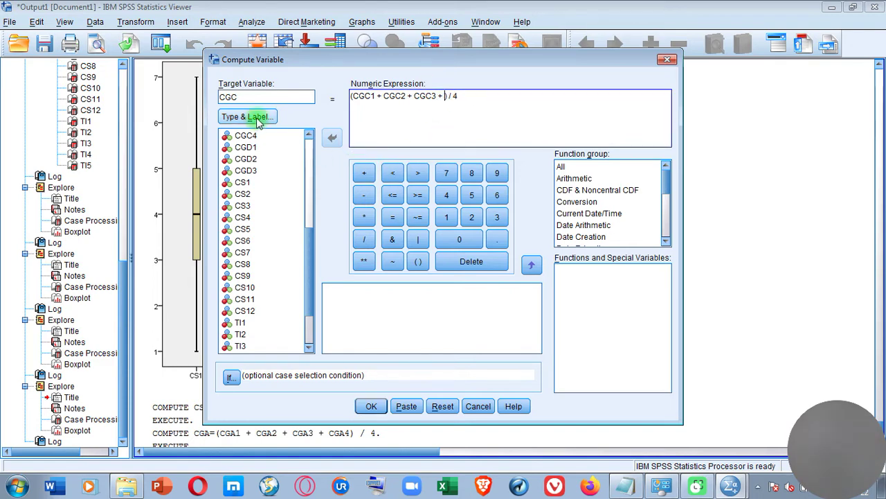
pyautogui.click(246, 137)
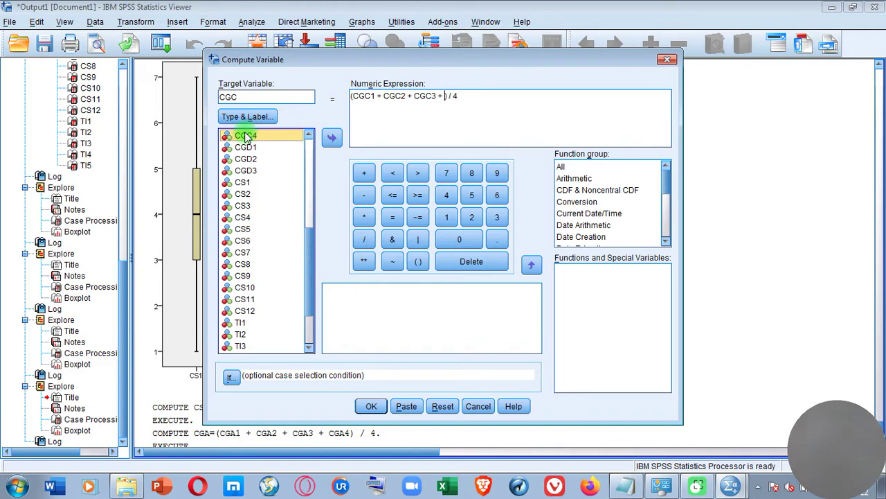
pyautogui.click(331, 139)
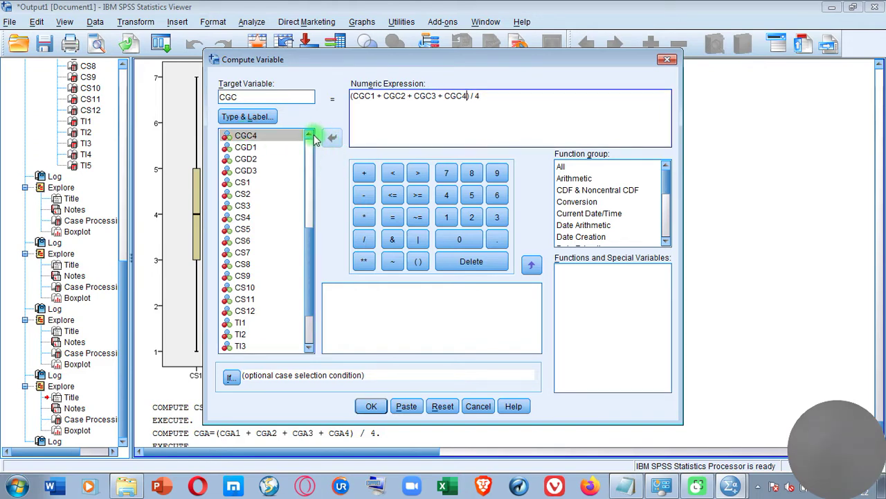
pyautogui.click(367, 406)
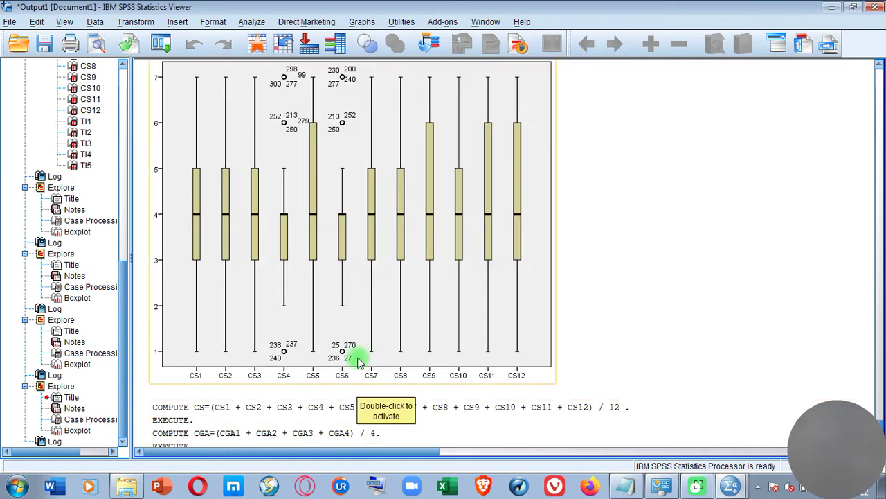
# Reopen Compute Variable and change the target variable to CGD.
pyautogui.click(121, 23)
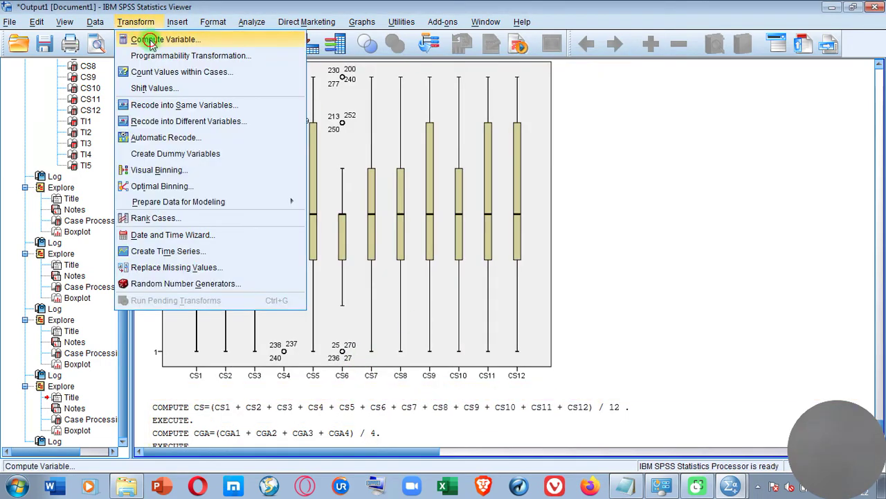
pyautogui.click(139, 35)
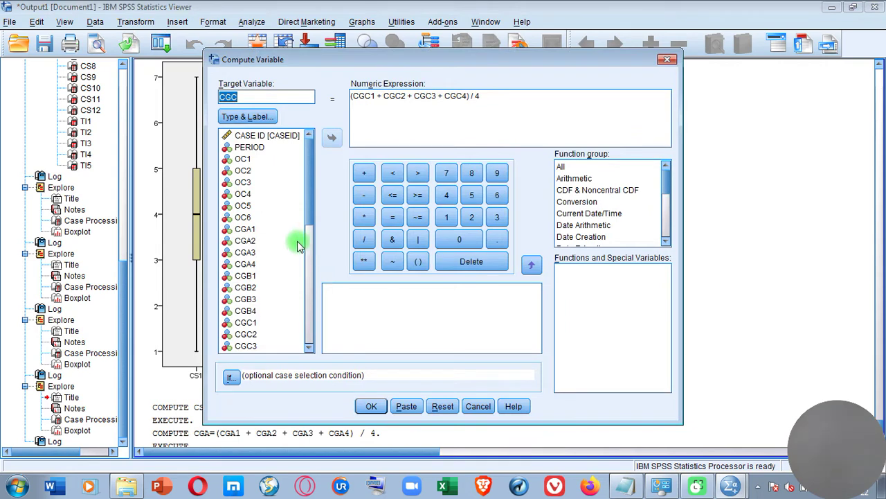
pyautogui.scroll(-6, 309, 253)
pyautogui.scroll(1, 307, 249)
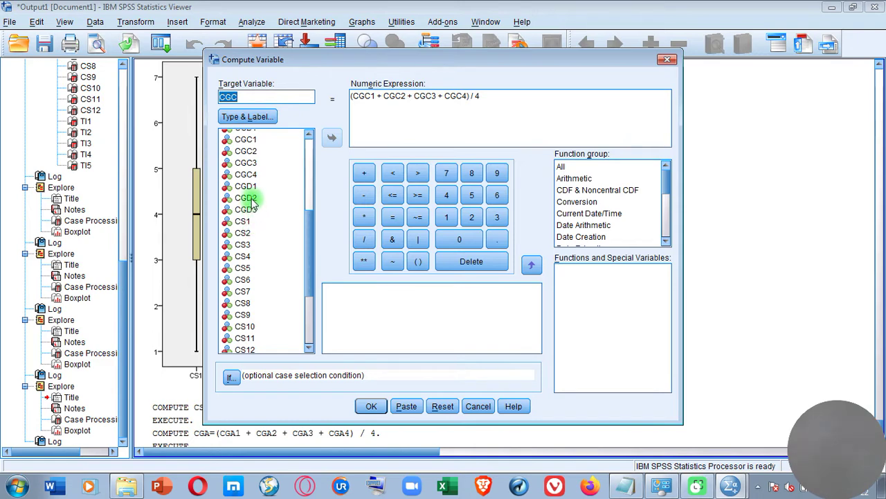
pyautogui.click(247, 97)
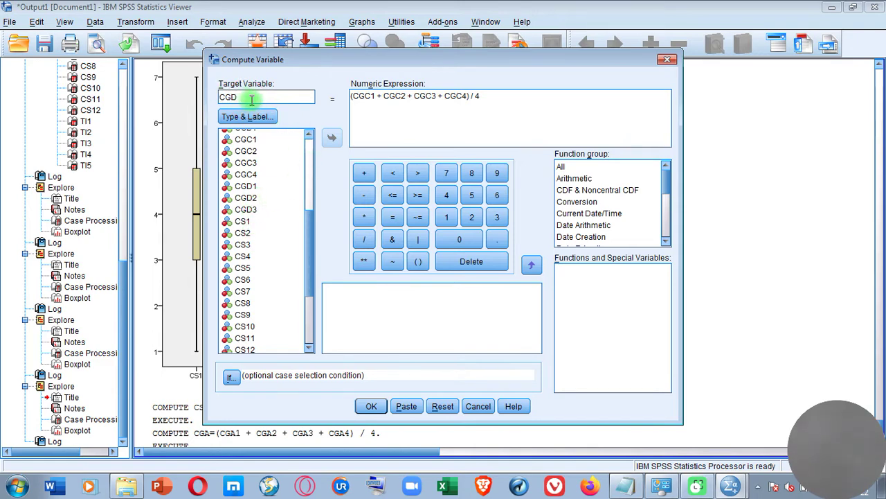
# Change the expression to the sum of CGD1, CGD2 and CGD3 divided by 3 and compute the CGD variable.
pyautogui.click(372, 97)
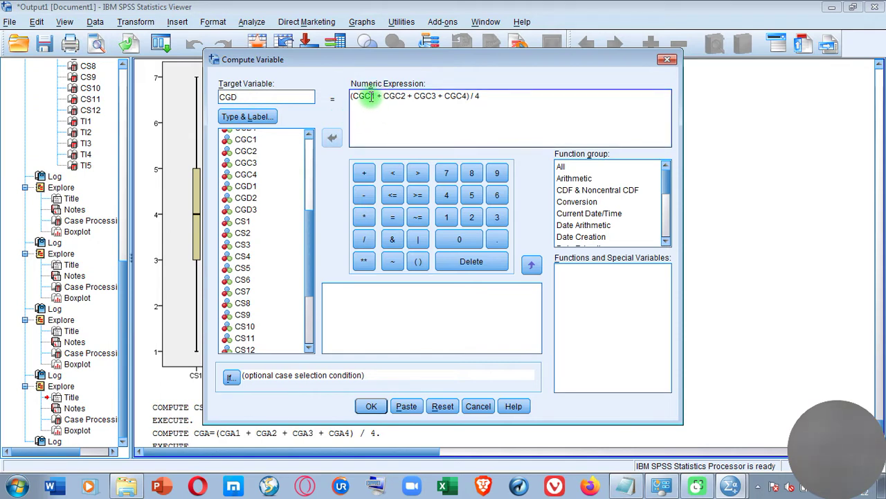
pyautogui.press('BackSpace')
pyautogui.write('D')
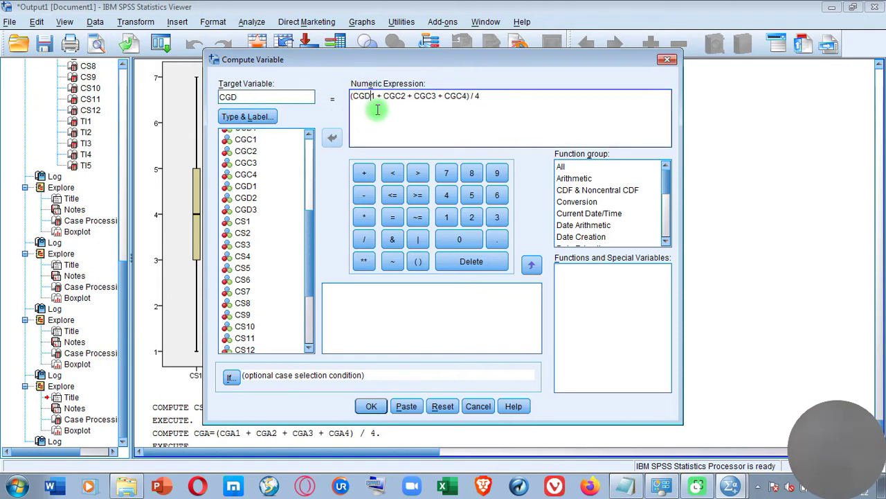
pyautogui.click(406, 103)
pyautogui.press('BackSpace')
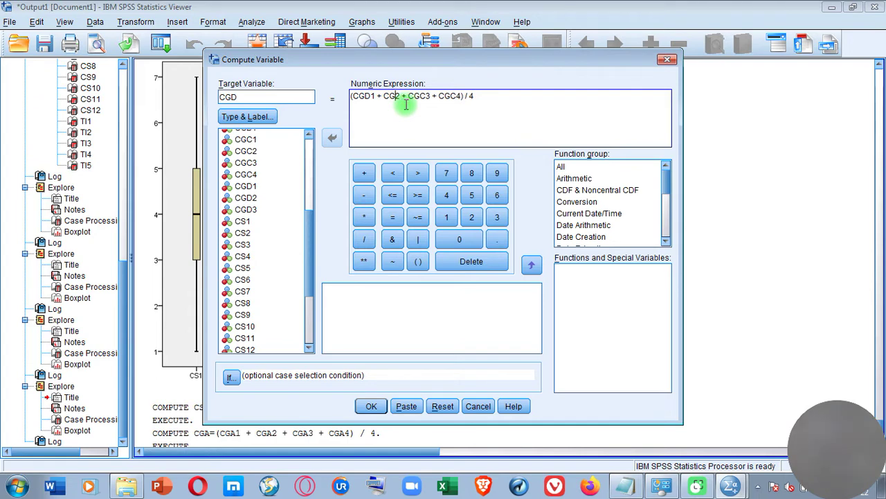
pyautogui.click(434, 102)
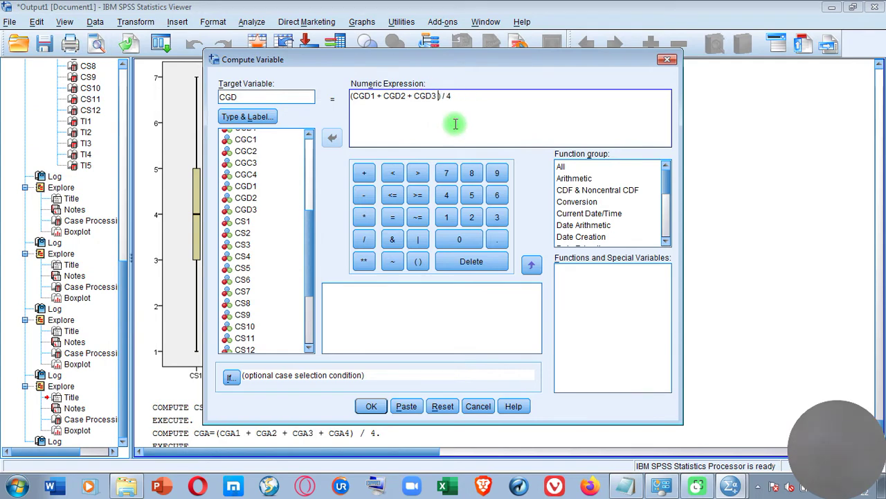
pyautogui.click(450, 98)
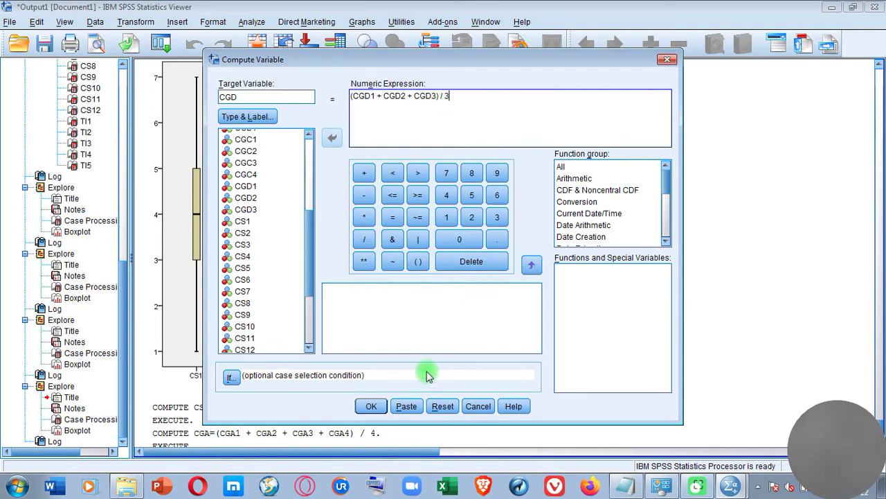
pyautogui.click(371, 406)
pyautogui.click(476, 325)
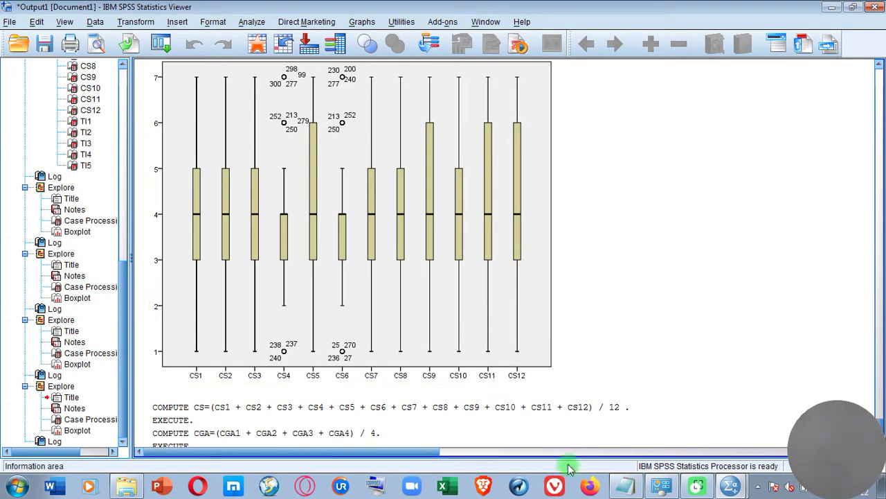
# Bring up Compute Variable again and set the target variable to TI.
pyautogui.click(734, 487)
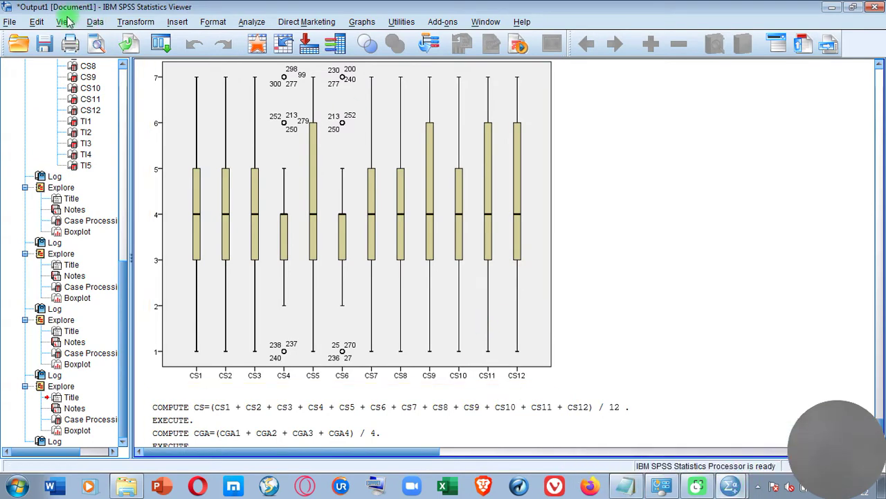
pyautogui.click(137, 22)
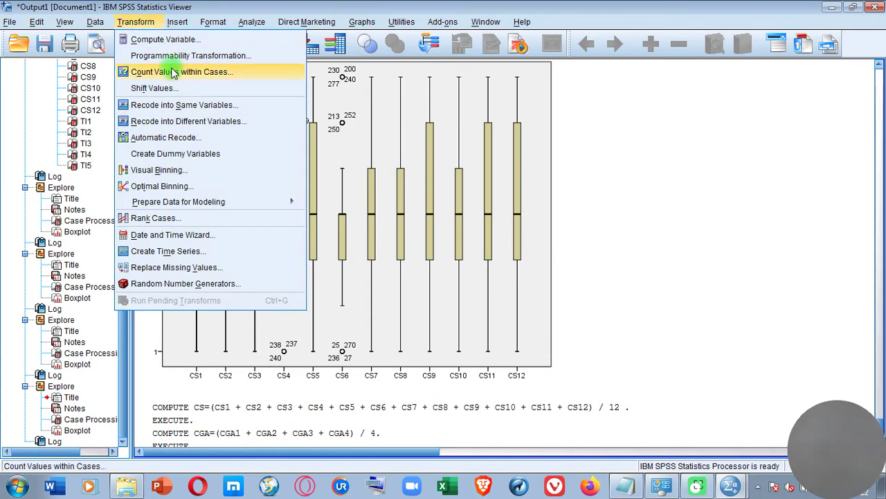
pyautogui.click(164, 40)
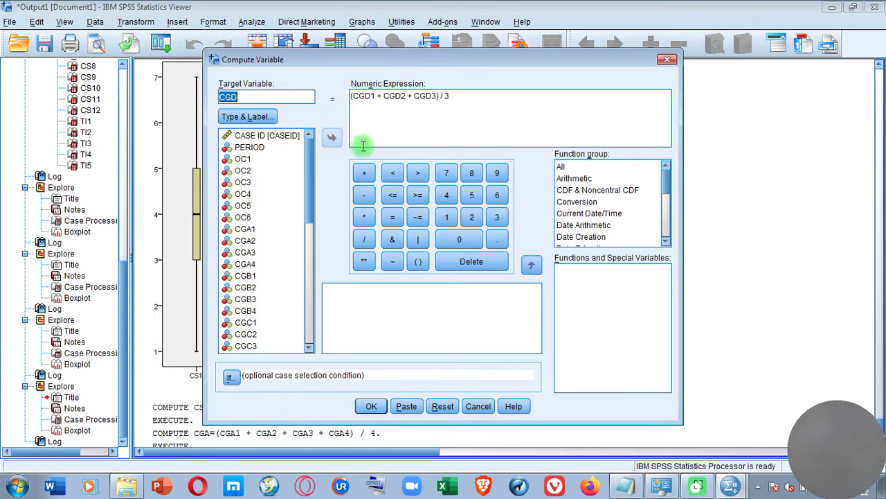
pyautogui.click(309, 244)
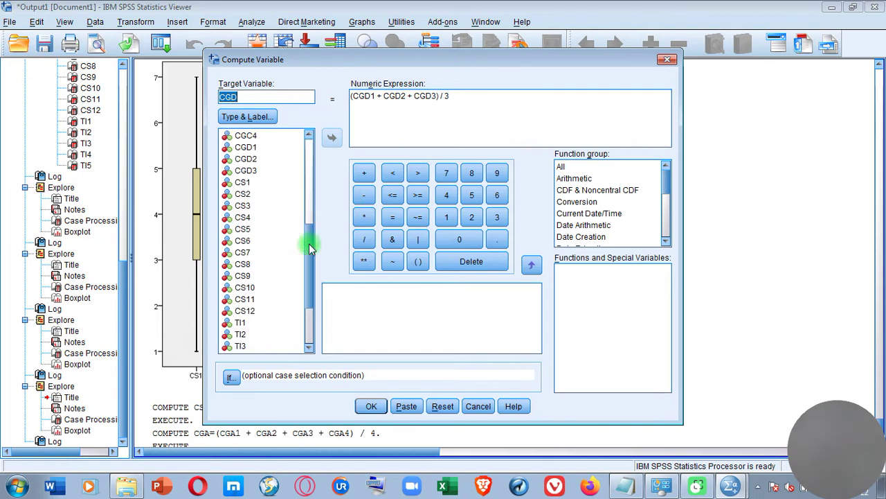
pyautogui.moveTo(309, 244); pyautogui.dragTo(319, 280)
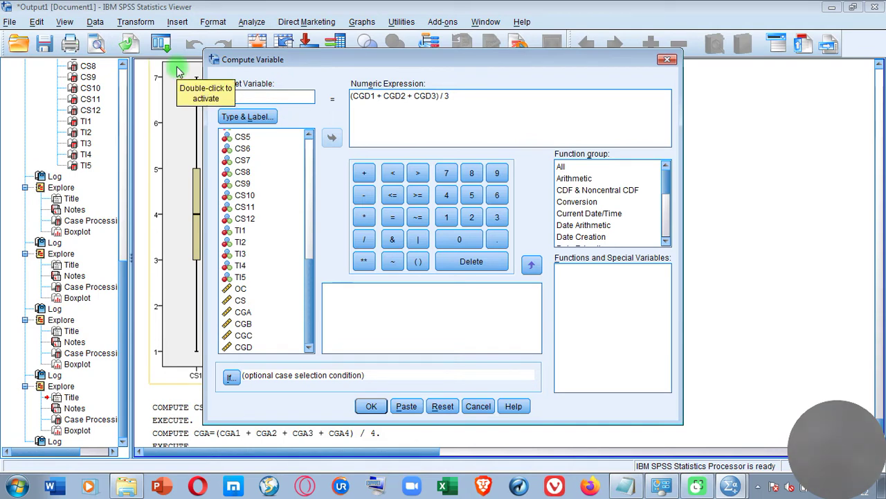
pyautogui.click(238, 97)
pyautogui.write('TI')
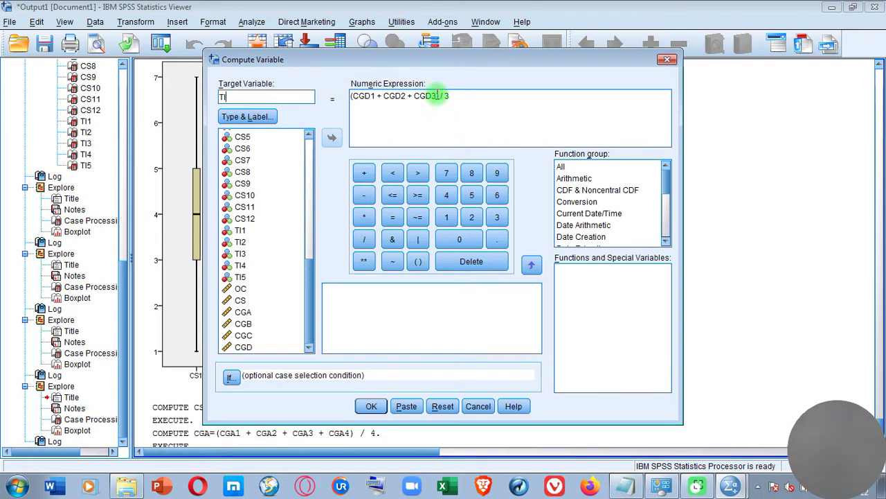
# Replace the expression's parenthesized CGD sum with TI1 + TI2 in new parentheses.
pyautogui.moveTo(437, 96); pyautogui.dragTo(351, 96)
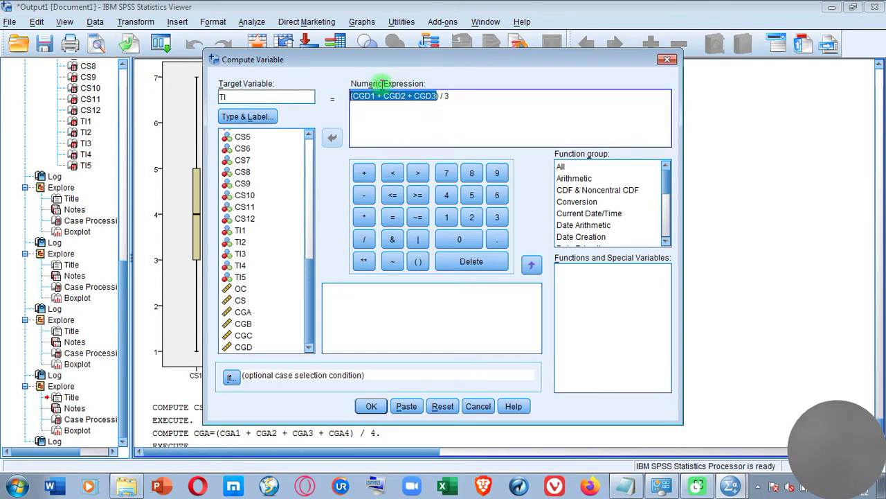
pyautogui.press('BackSpace')
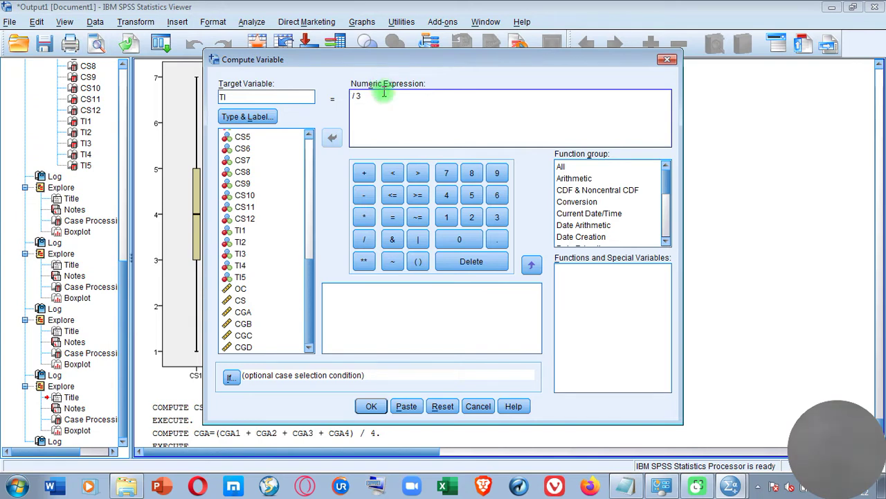
pyautogui.click(419, 260)
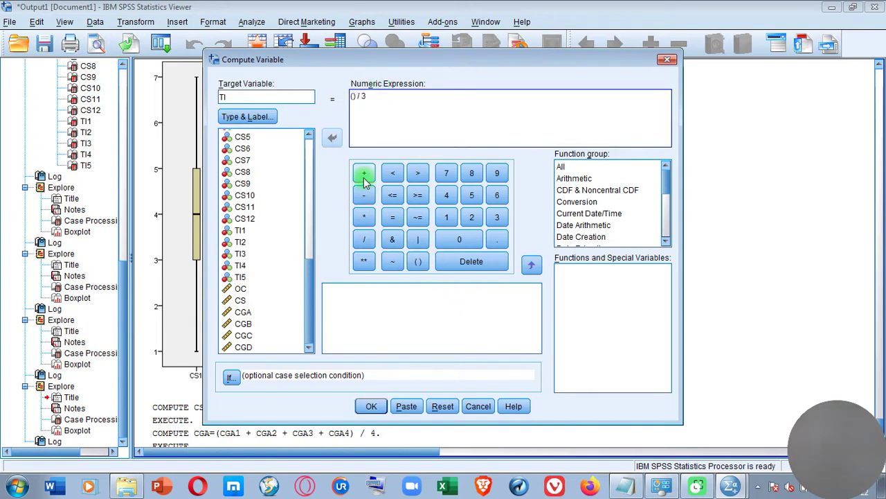
pyautogui.click(250, 229)
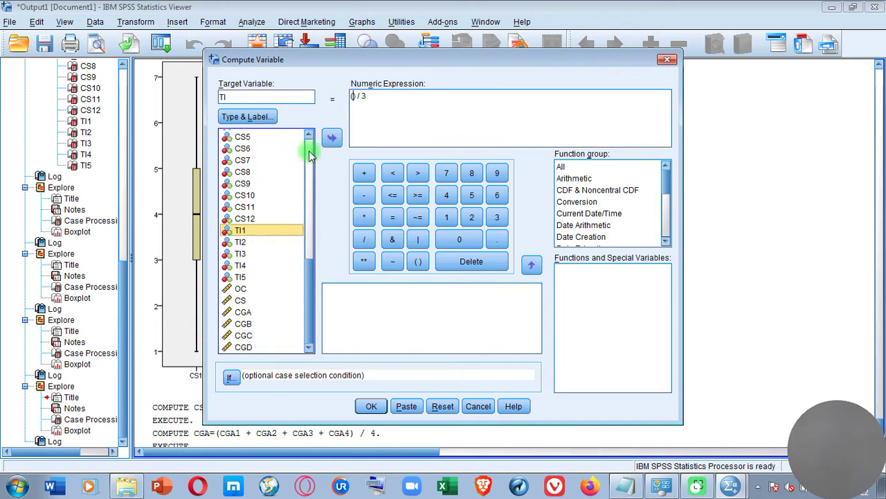
pyautogui.click(332, 137)
pyautogui.click(364, 173)
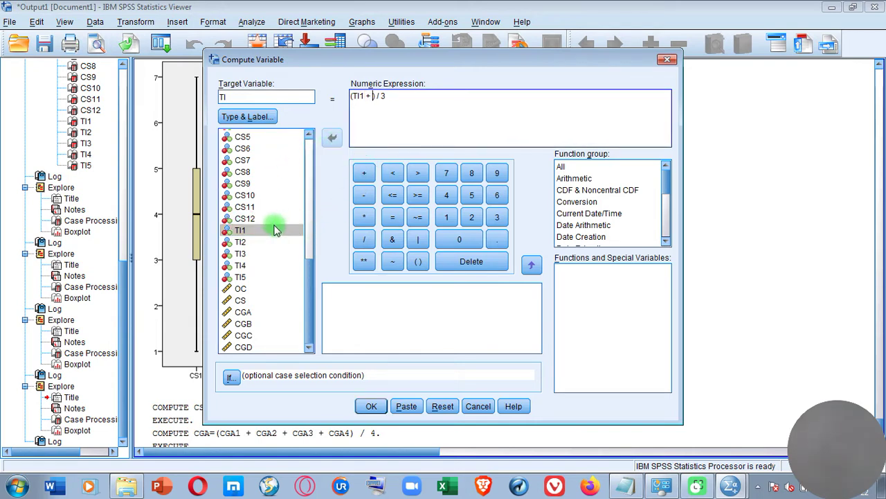
pyautogui.click(243, 242)
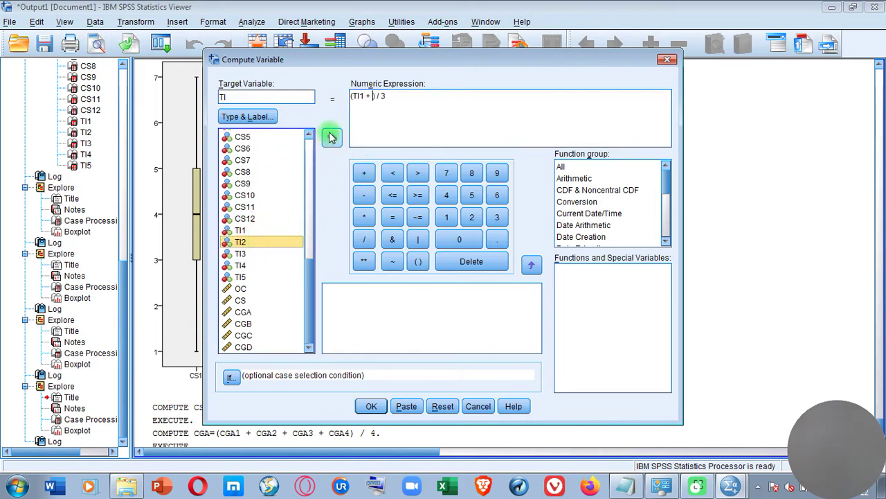
pyautogui.click(333, 137)
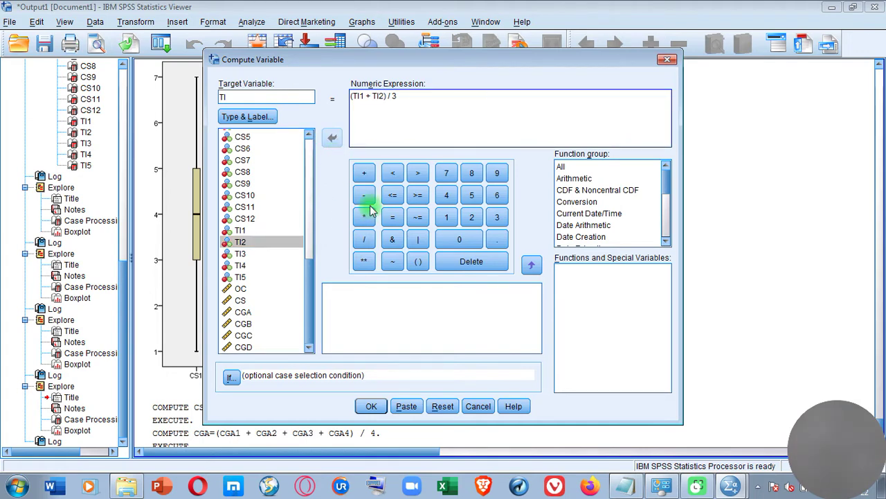
# Add TI3, TI4 and TI5 to the parenthesized sum, set the divisor to 5 and compute the TI variable.
pyautogui.click(363, 173)
pyautogui.click(240, 253)
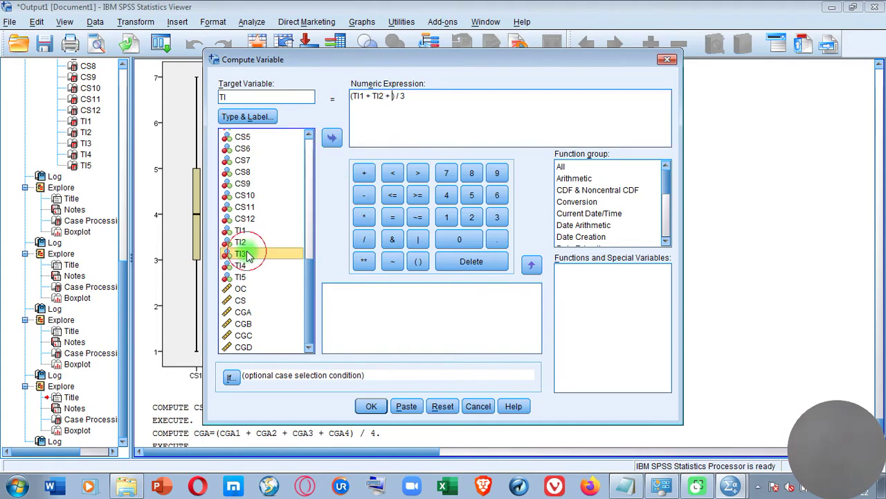
pyautogui.click(333, 137)
pyautogui.click(364, 173)
pyautogui.click(253, 264)
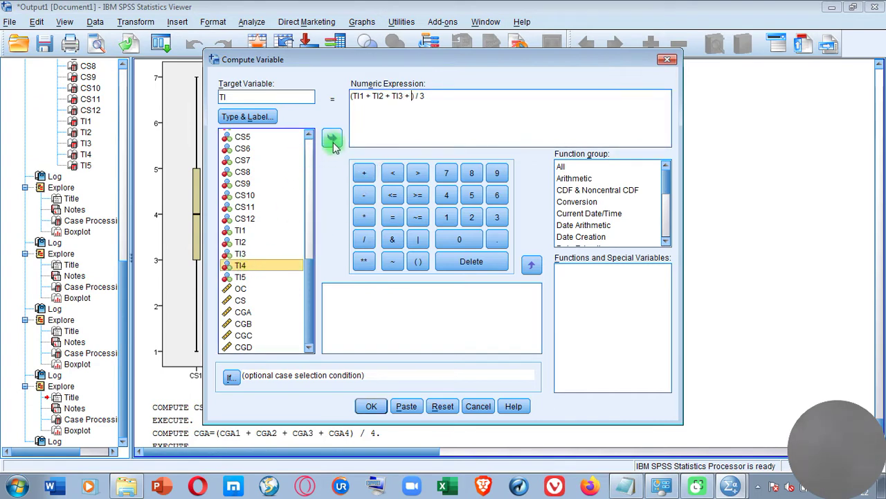
pyautogui.click(332, 138)
pyautogui.click(364, 173)
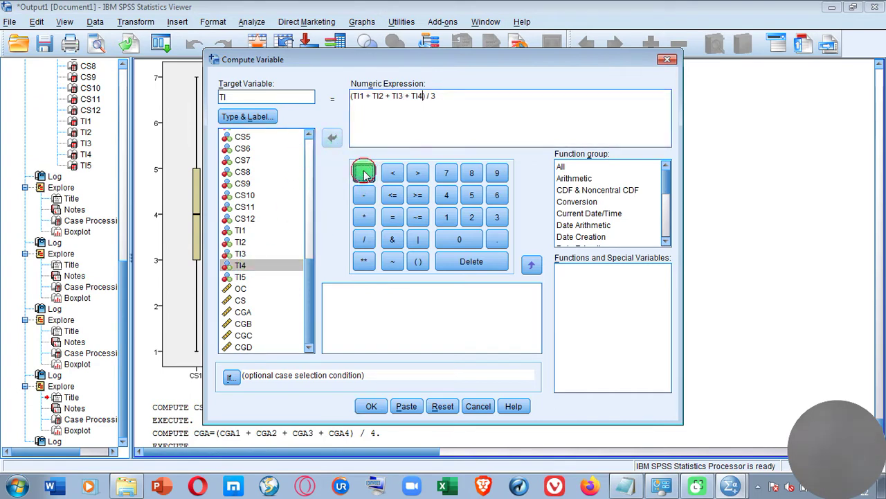
pyautogui.click(253, 277)
pyautogui.click(331, 137)
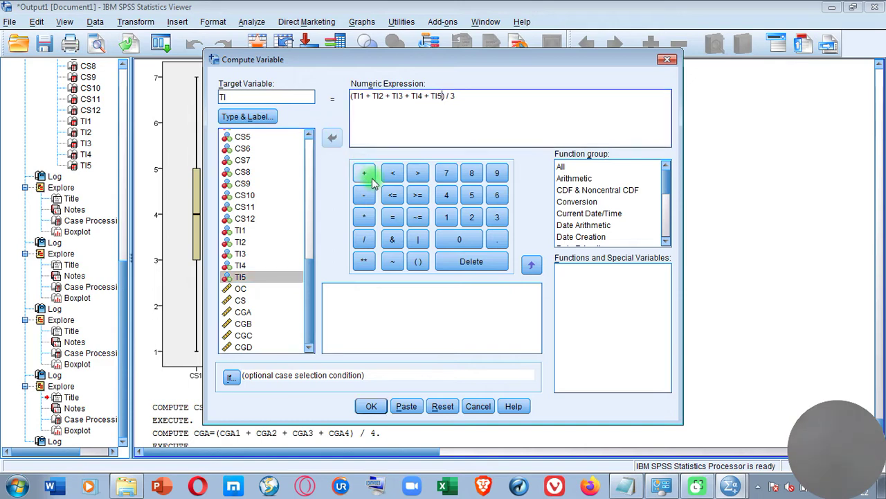
pyautogui.click(451, 97)
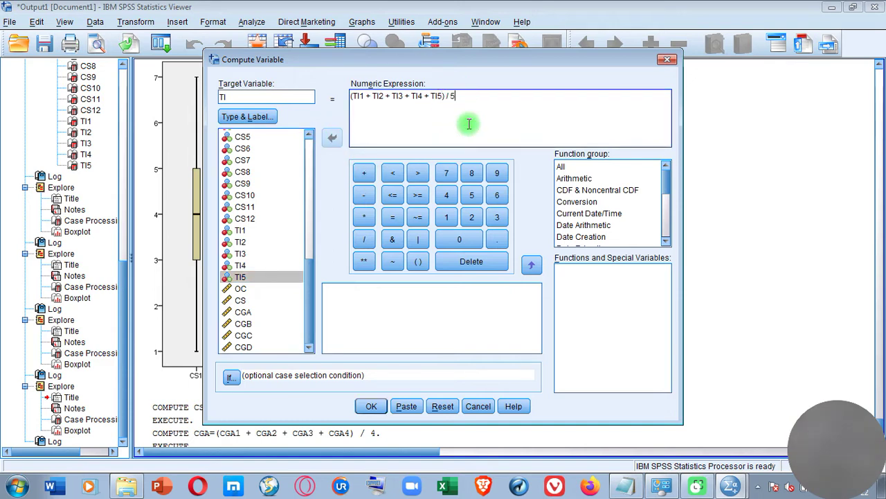
pyautogui.click(371, 406)
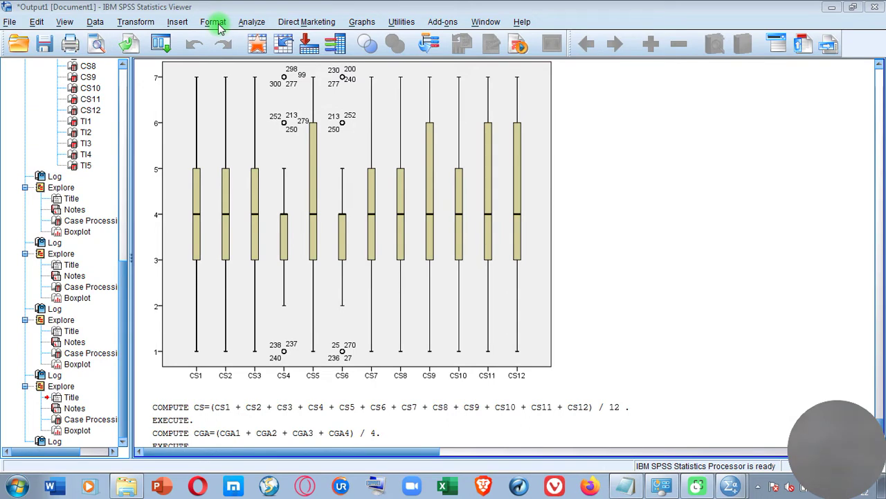
pyautogui.click(251, 21)
pyautogui.moveTo(262, 45)
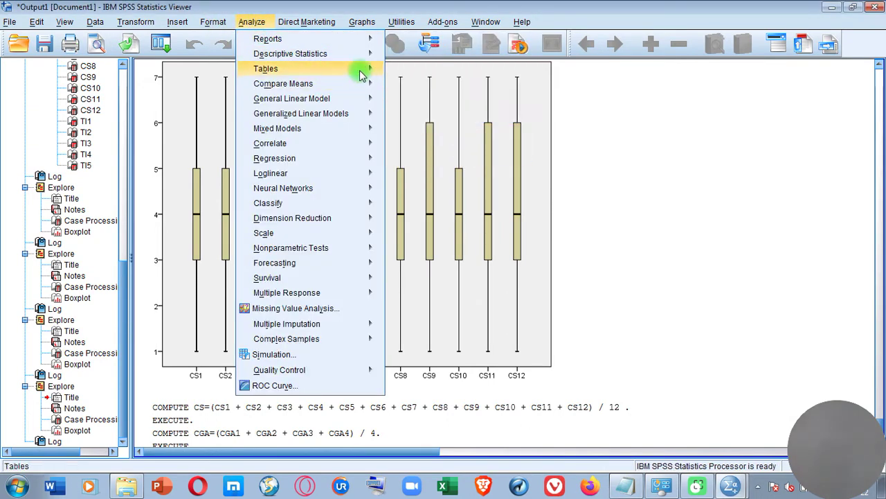
pyautogui.moveTo(360, 69)
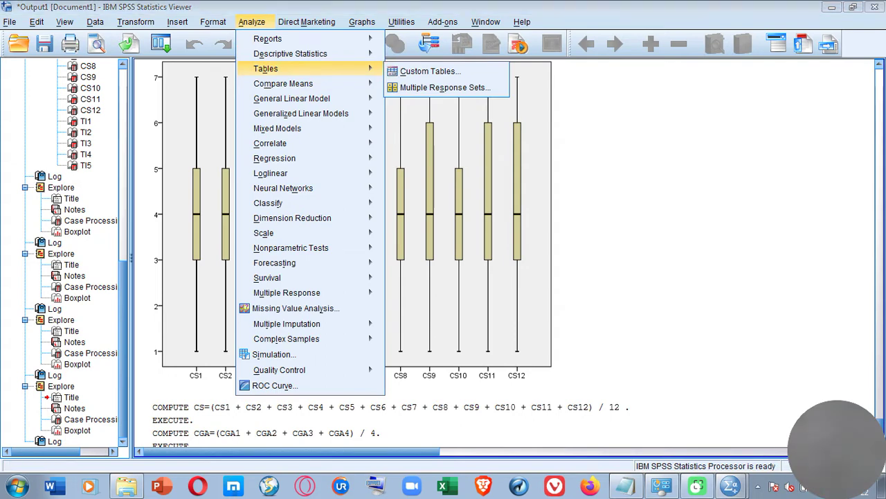
pyautogui.click(409, 65)
# Start a simple boxplot with summaries of separate variables and clear CS1 to CS12 from the boxes represented.
pyautogui.click(362, 22)
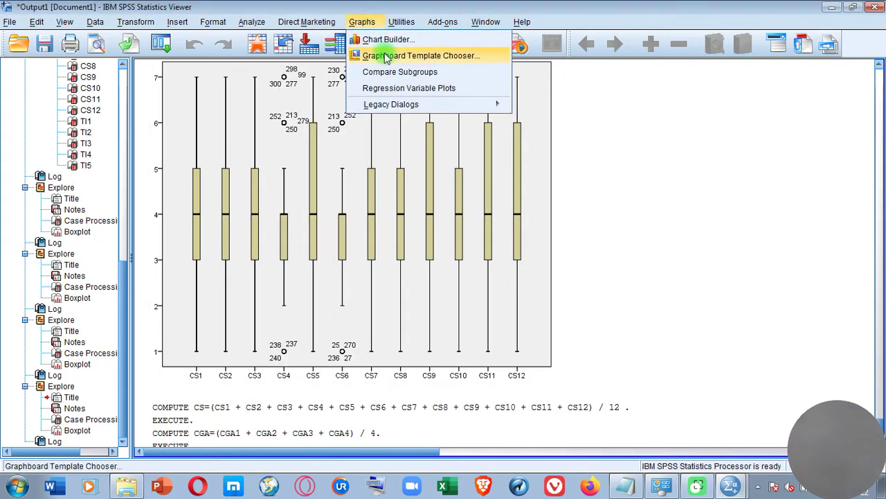
pyautogui.moveTo(407, 104)
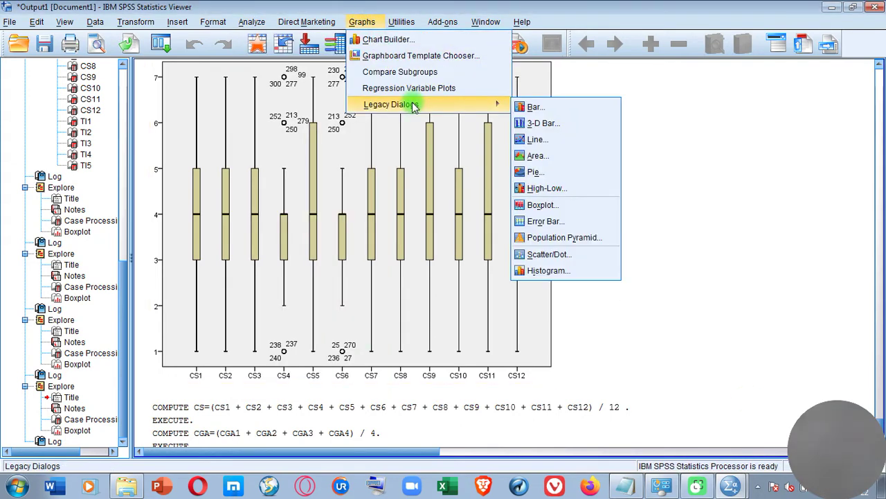
pyautogui.click(542, 205)
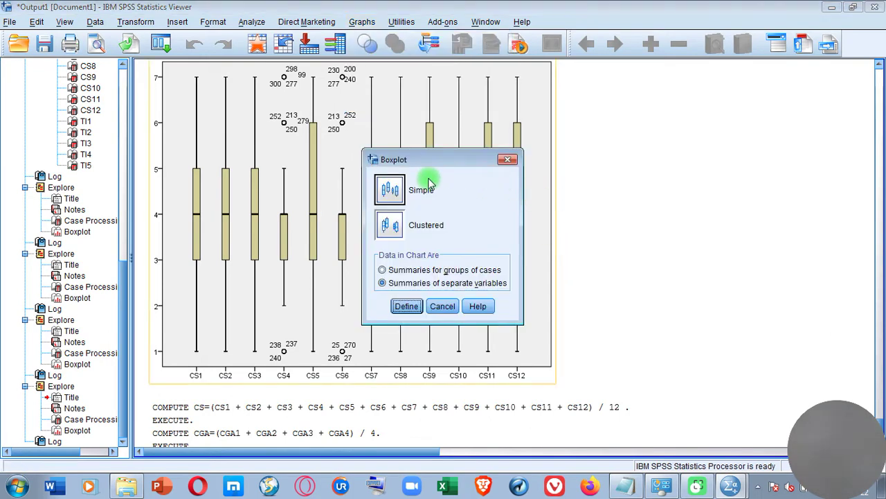
pyautogui.click(451, 283)
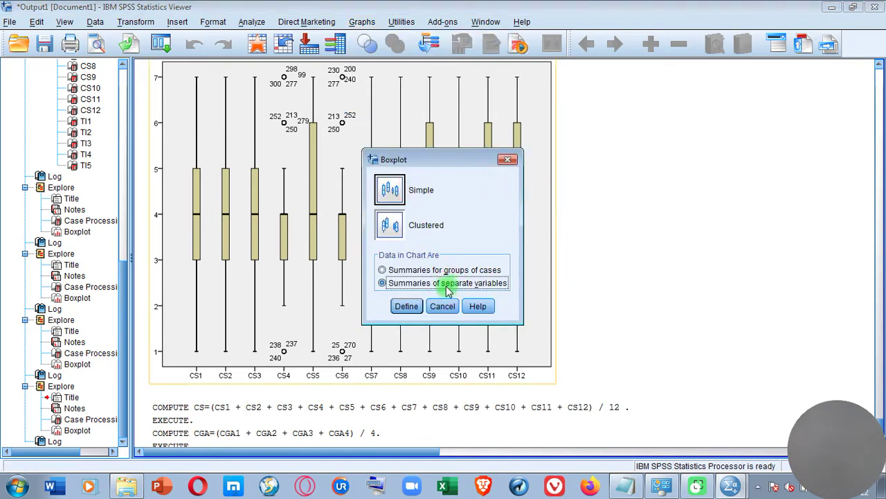
pyautogui.click(403, 306)
pyautogui.click(436, 171)
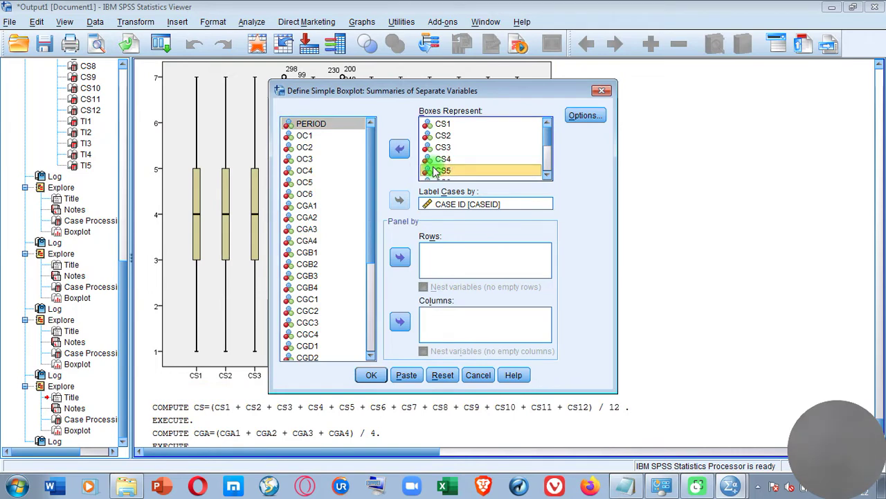
pyautogui.hotkey('ctrl', 'a')
pyautogui.click(400, 148)
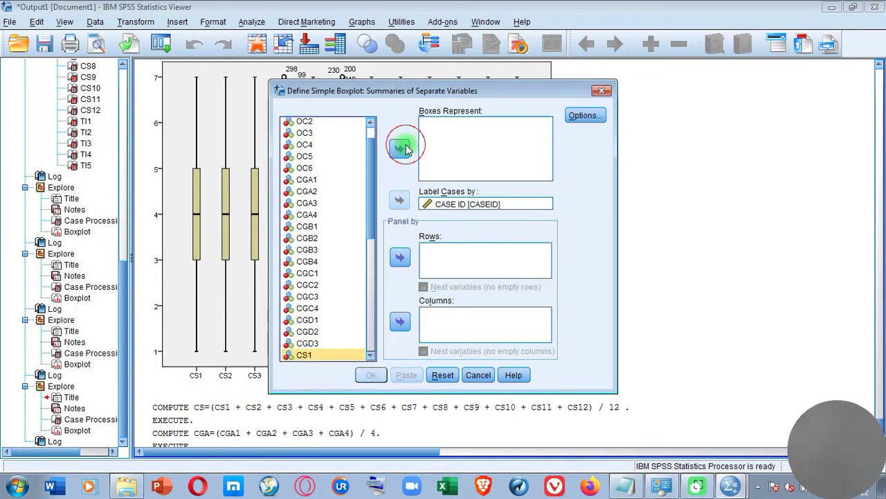
# Add OC, CS, CGA, CGB, CGC, CGD and TI as the boxes represented and generate the boxplot.
pyautogui.click(370, 261)
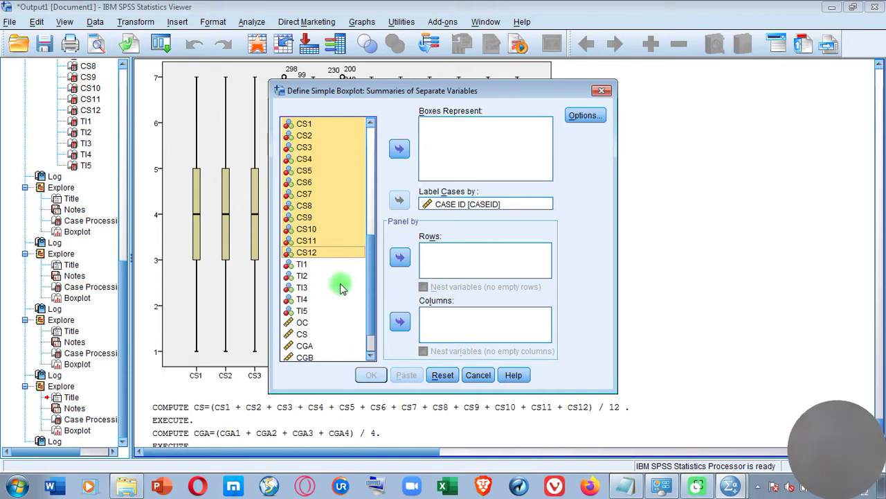
pyautogui.click(302, 324)
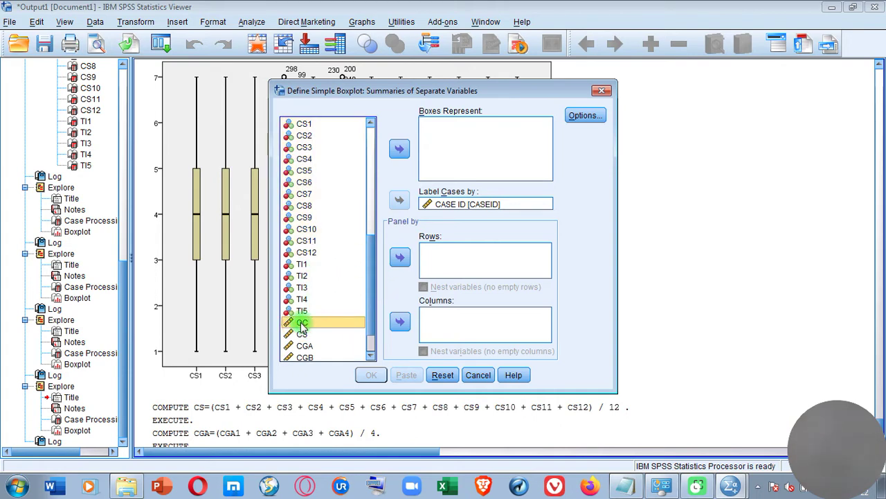
pyautogui.click(372, 312)
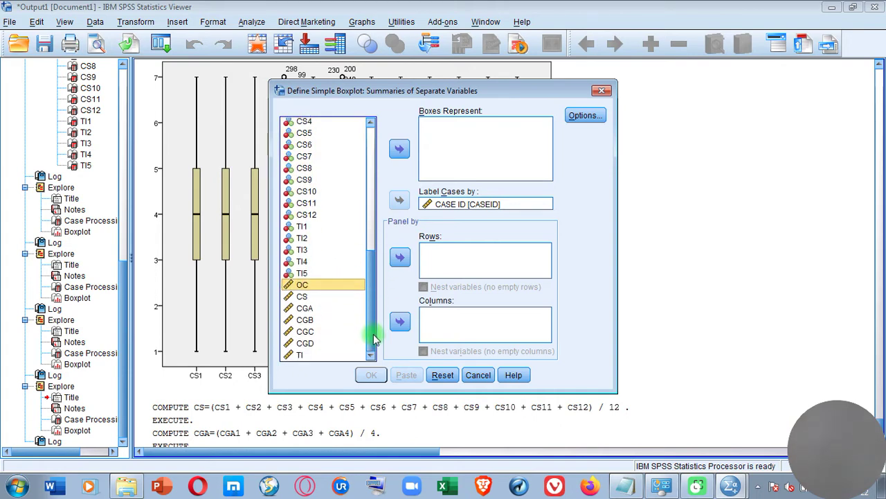
pyautogui.keyDown('shift'); pyautogui.click(301, 354); pyautogui.keyUp('shift')
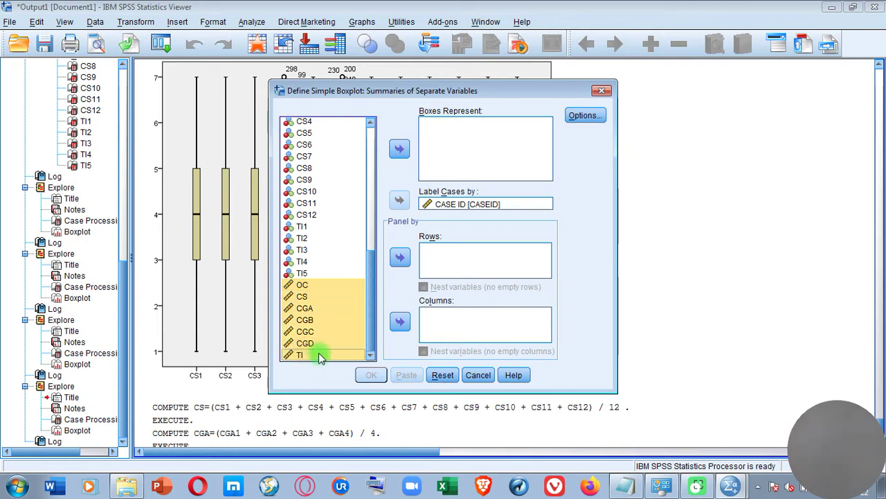
pyautogui.click(399, 148)
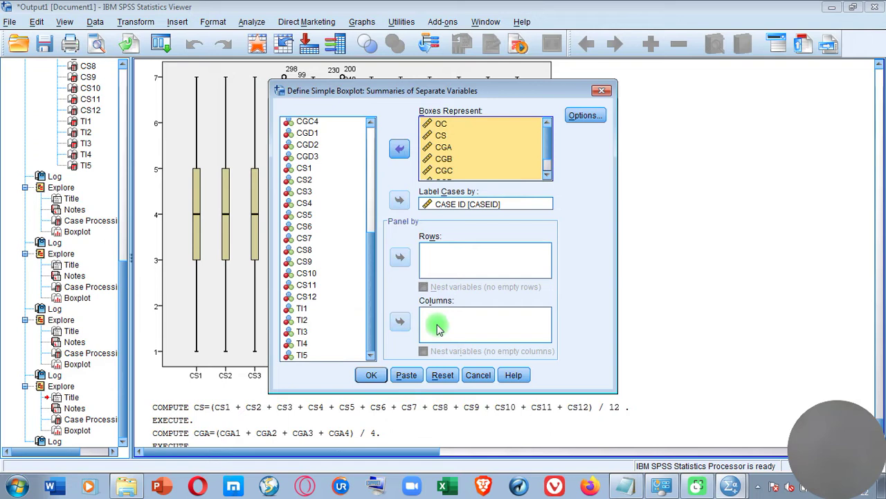
pyautogui.click(371, 375)
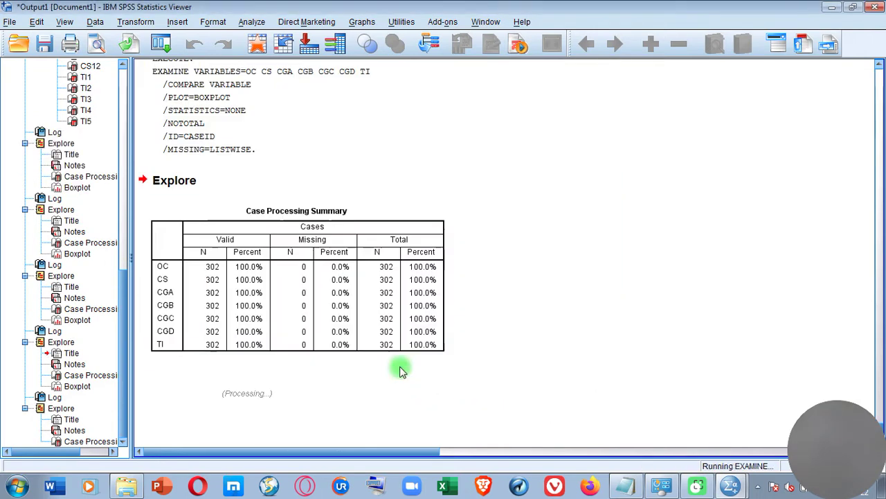
pyautogui.scroll(-3, 630, 327)
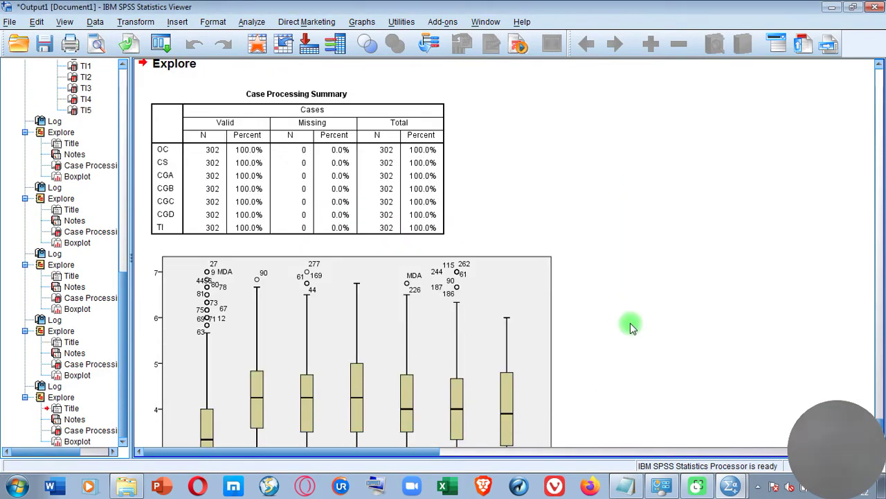
pyautogui.scroll(-3, 630, 327)
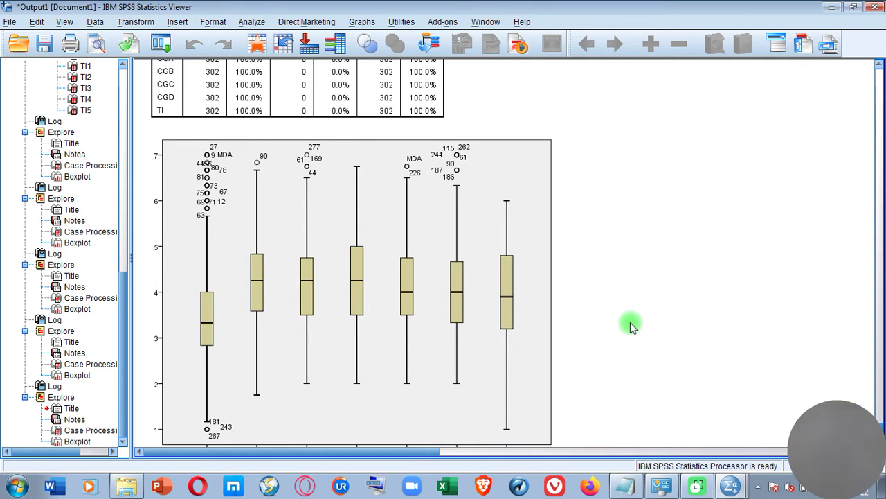
pyautogui.scroll(-1, 631, 326)
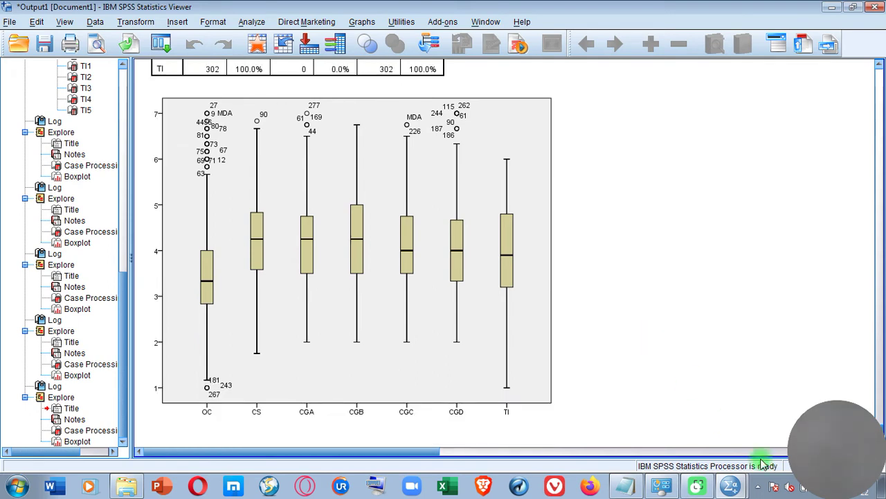
# Generate the simple boxplot of separate variables again with the same composites, OC through TI, and CASE ID as case label.
pyautogui.click(355, 21)
pyautogui.moveTo(396, 104)
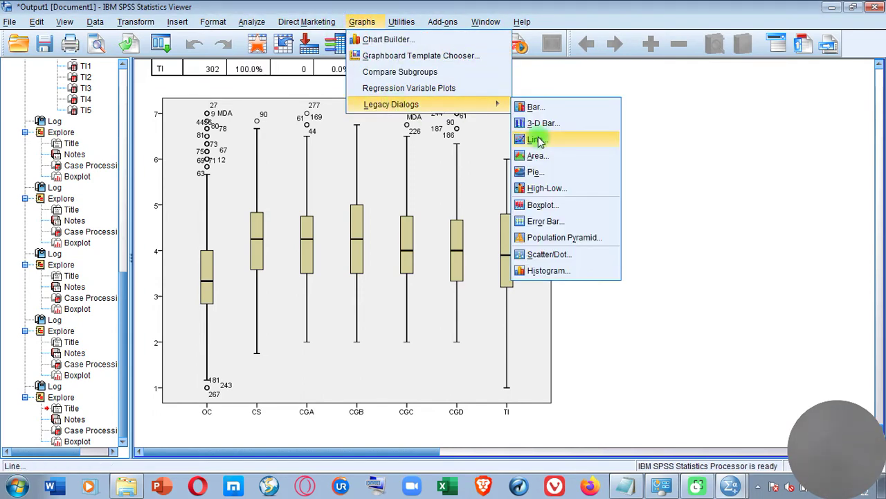
pyautogui.click(561, 202)
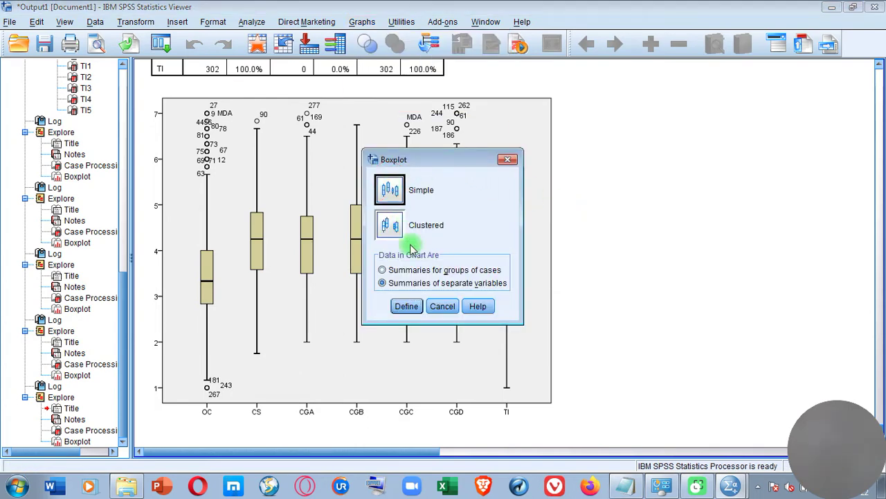
pyautogui.click(426, 284)
pyautogui.click(405, 306)
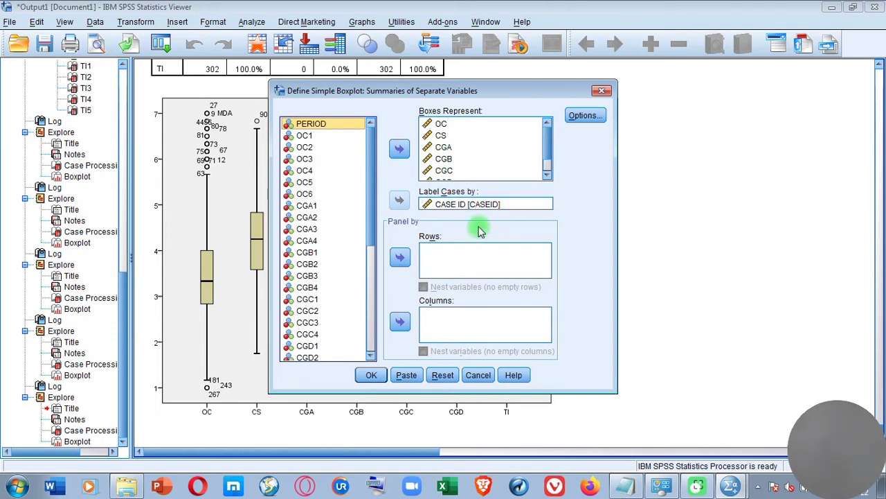
pyautogui.click(371, 375)
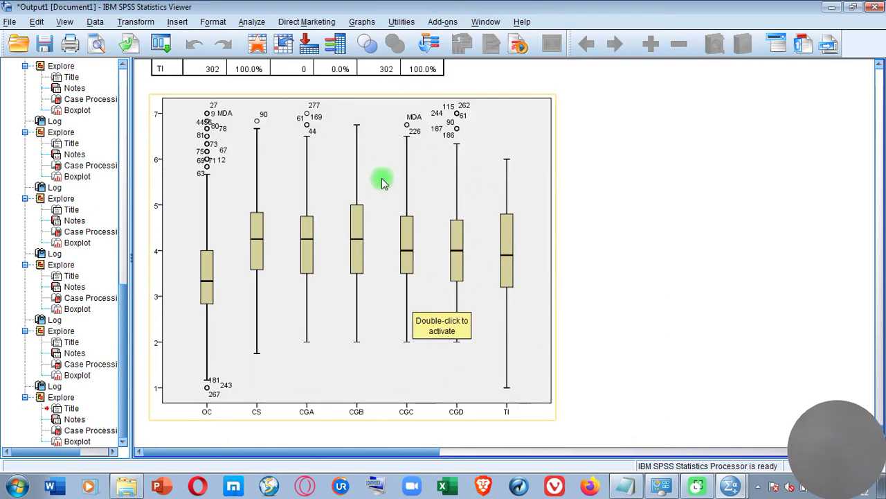
# Switch to the SPSS Data Editor to look at the computed composite columns.
pyautogui.click(572, 342)
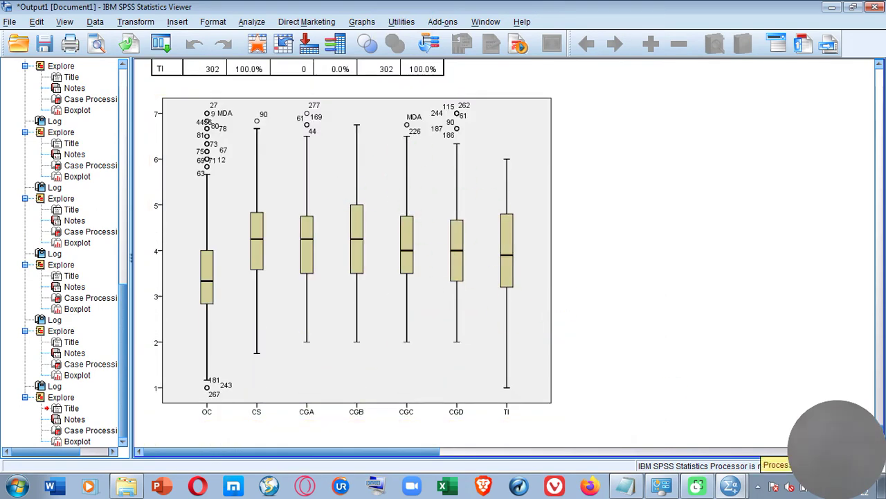
pyautogui.click(732, 485)
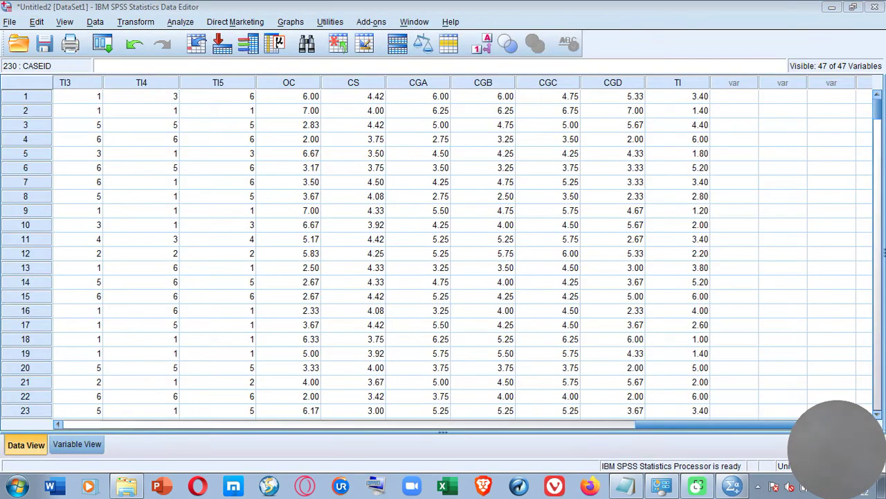
pyautogui.click(179, 21)
pyautogui.moveTo(189, 40)
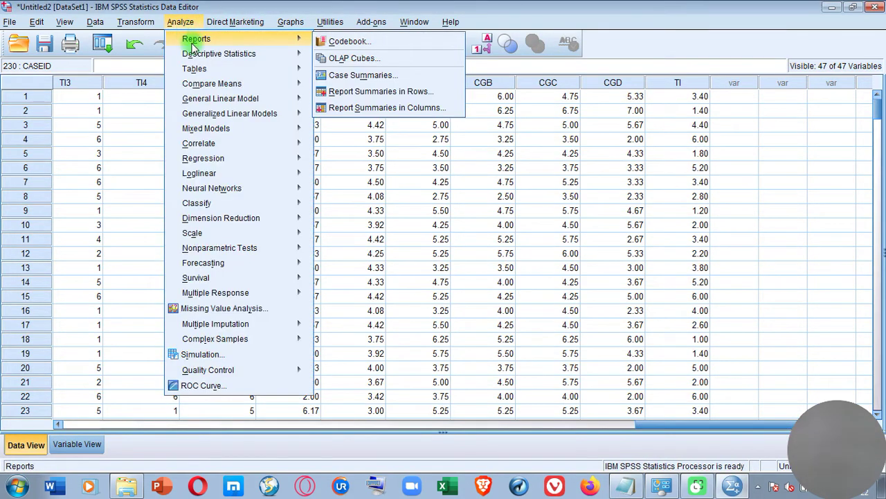
pyautogui.moveTo(208, 72)
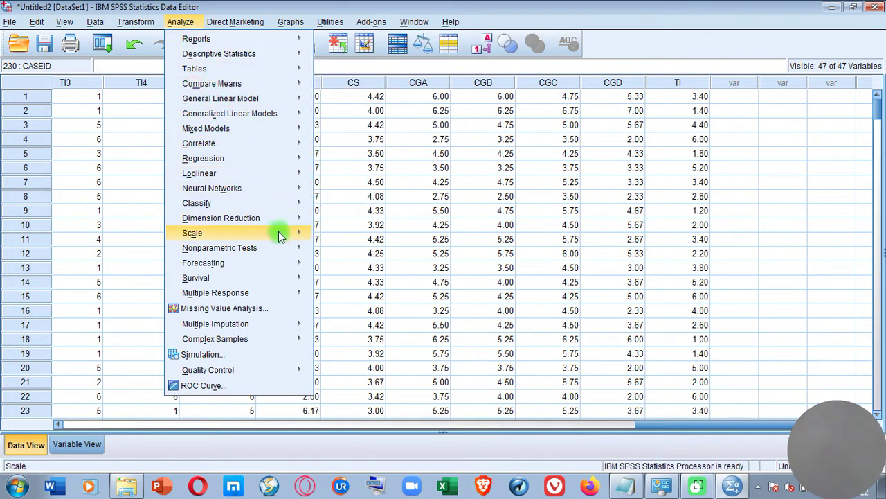
pyautogui.moveTo(295, 292)
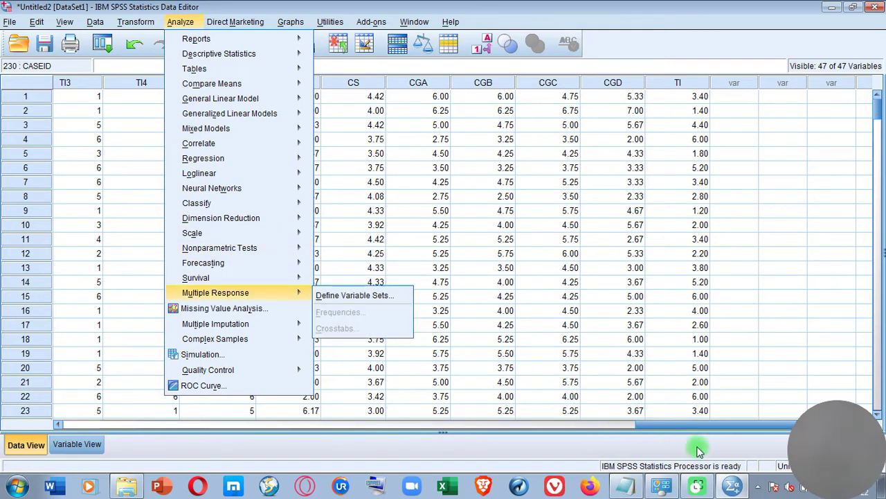
pyautogui.click(790, 488)
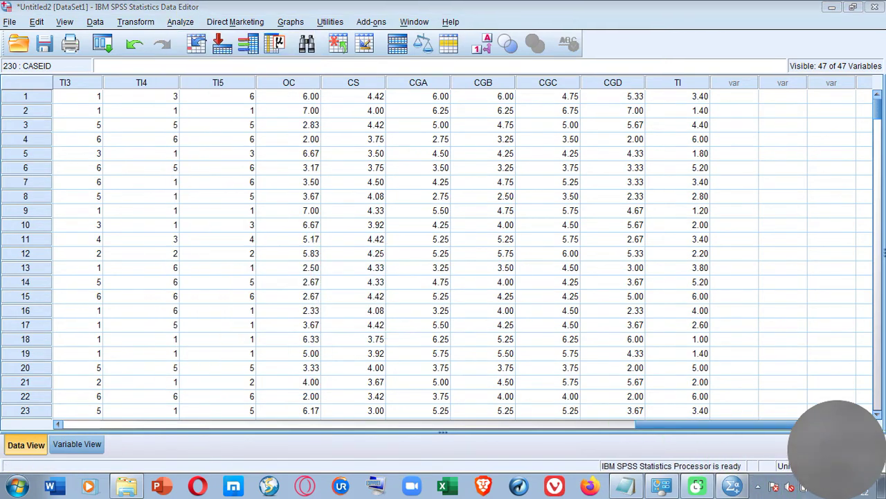
# Start a Linear Regression analysis and set TI as the dependent variable.
pyautogui.click(180, 22)
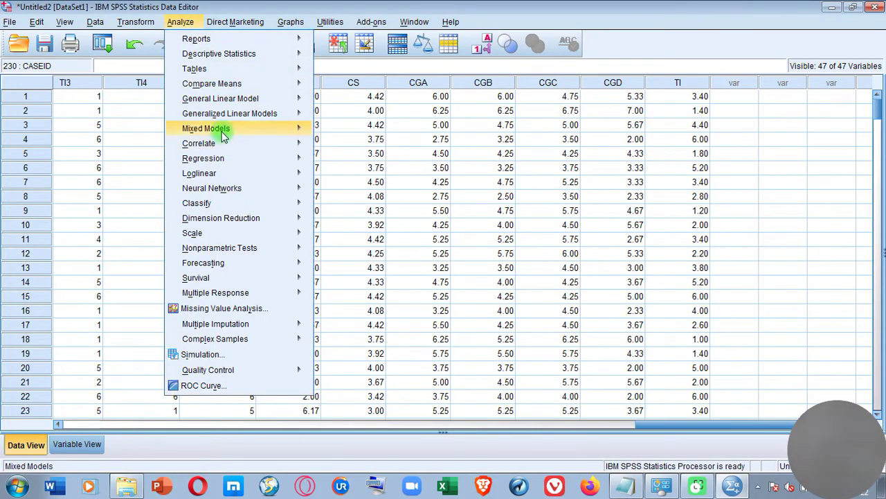
pyautogui.moveTo(293, 162)
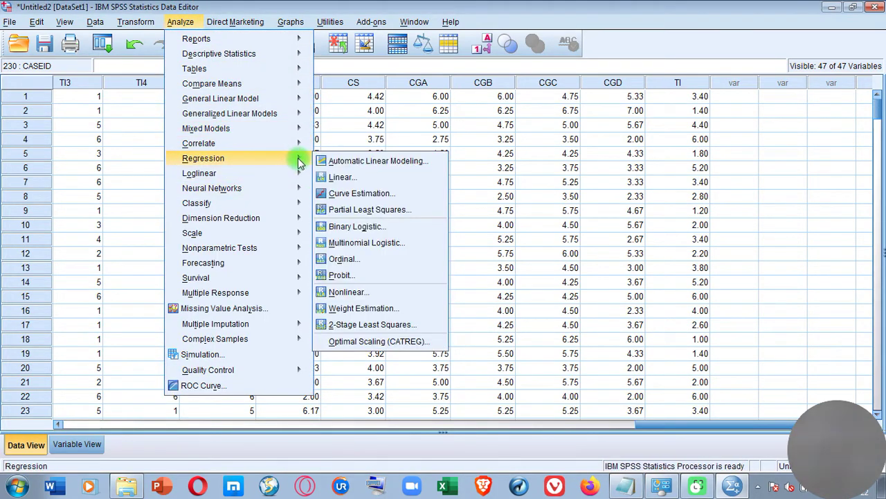
pyautogui.click(340, 177)
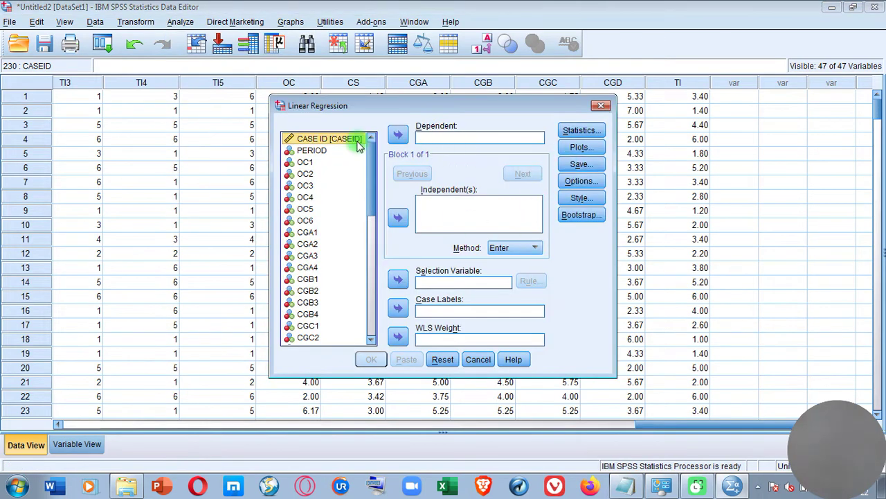
pyautogui.scroll(-10, 372, 174)
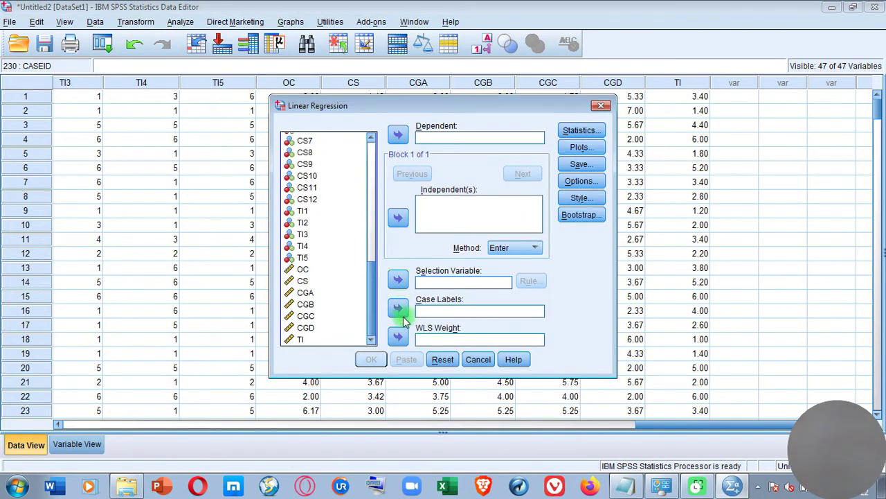
pyautogui.click(302, 339)
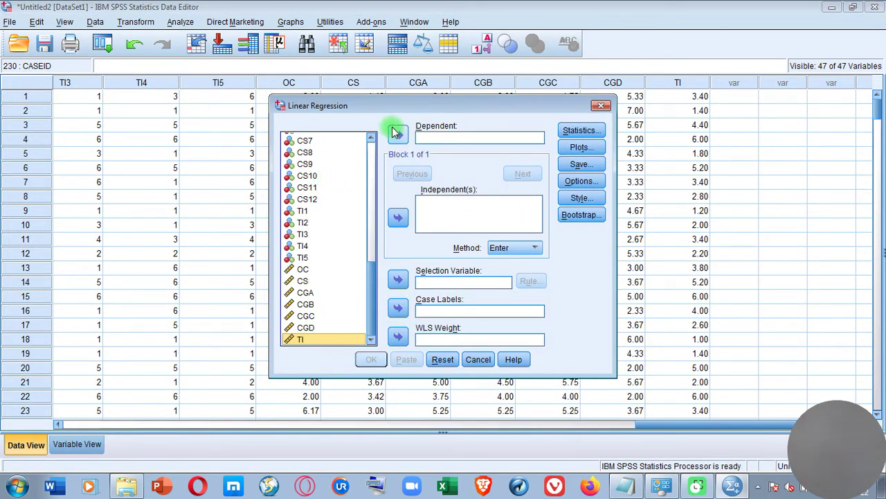
pyautogui.click(396, 133)
# Add OC, CS, CGA, CGB, CGC and CGD as the independent variables of the regression.
pyautogui.click(299, 281)
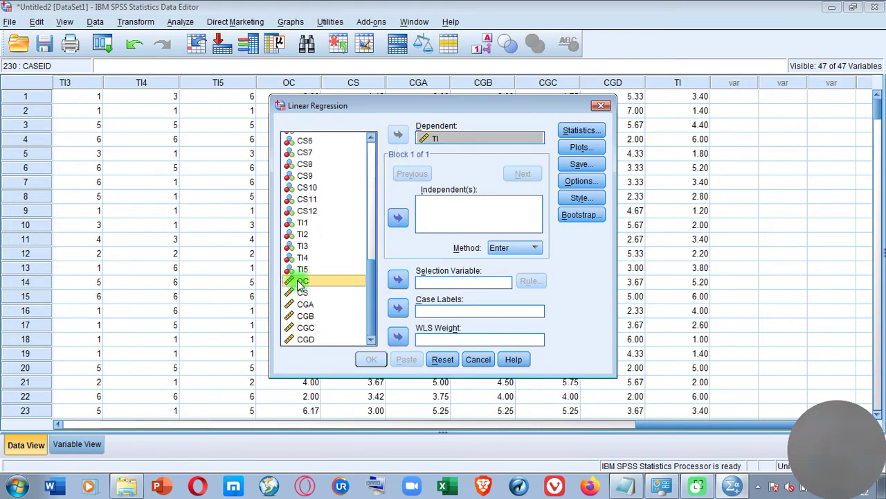
pyautogui.hotkey('shift', 'Down')
pyautogui.hotkey('shift', 'Down')
pyautogui.hotkey('shift', 'Down')
pyautogui.hotkey('shift', 'Down')
pyautogui.hotkey('shift', 'Down')
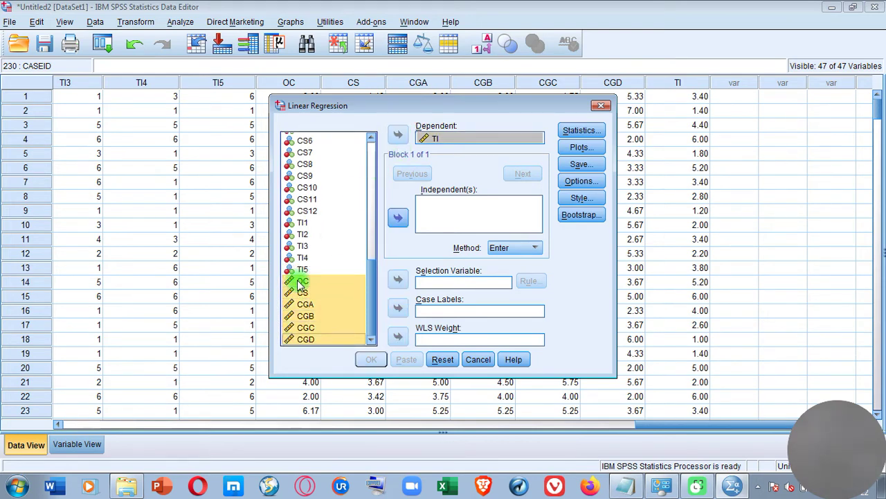
pyautogui.click(398, 217)
# Save the Mahalanobis distances as part of the regression and run the analysis.
pyautogui.click(577, 165)
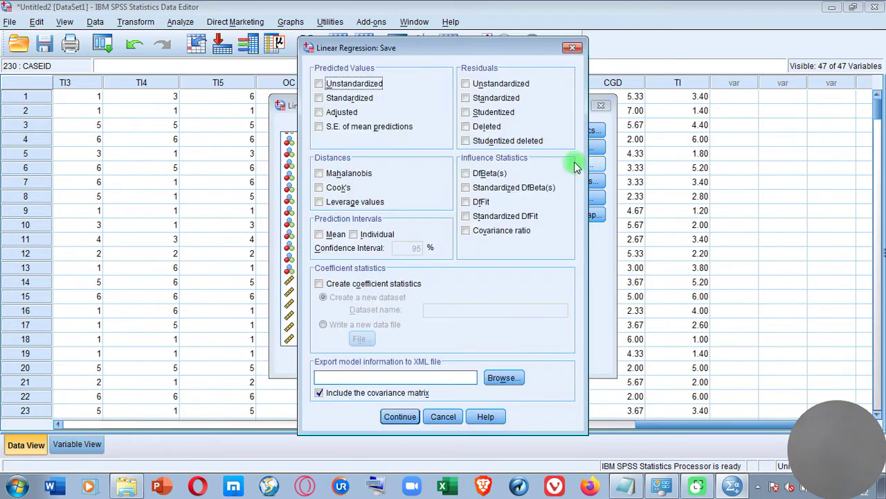
pyautogui.click(319, 173)
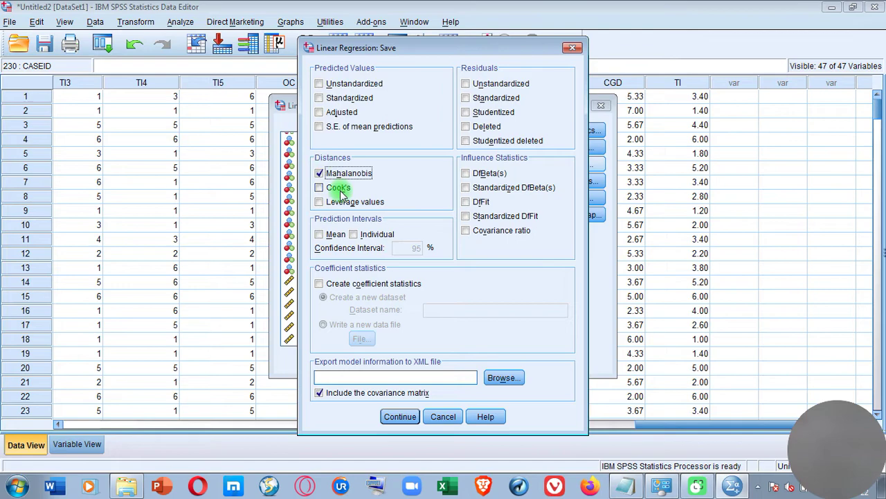
pyautogui.click(400, 416)
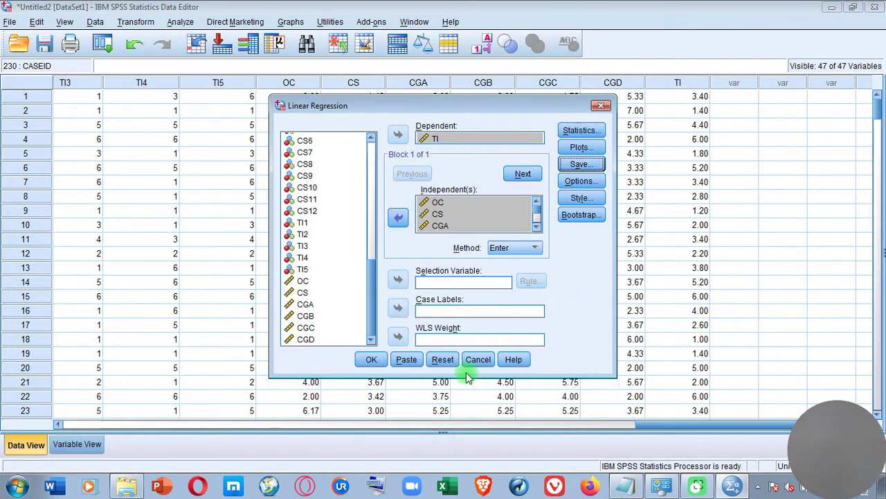
pyautogui.click(372, 360)
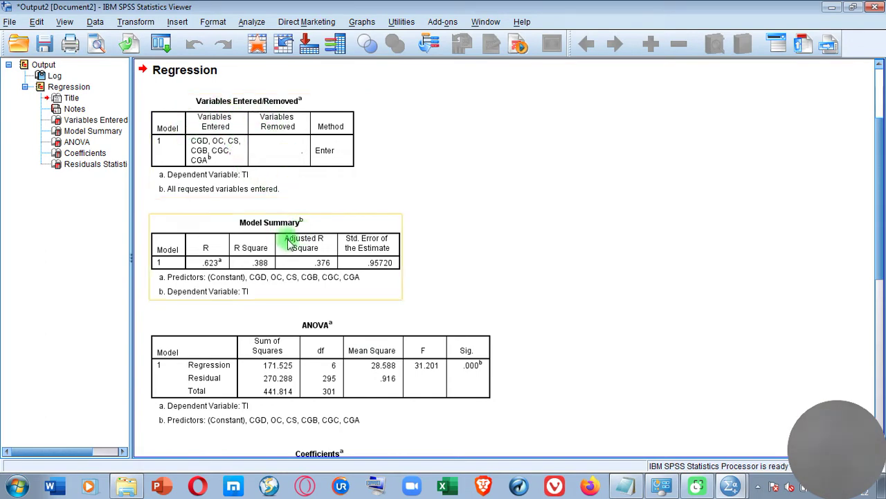
# Examine the regression output, including the Model Summary, ANOVA, Coefficients and Residuals Statistics tables.
pyautogui.scroll(-3, 587, 349)
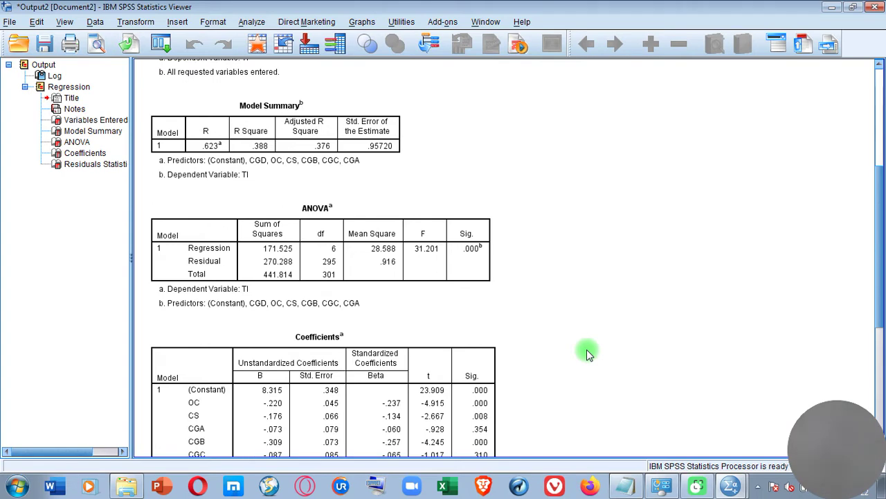
pyautogui.scroll(-5, 587, 349)
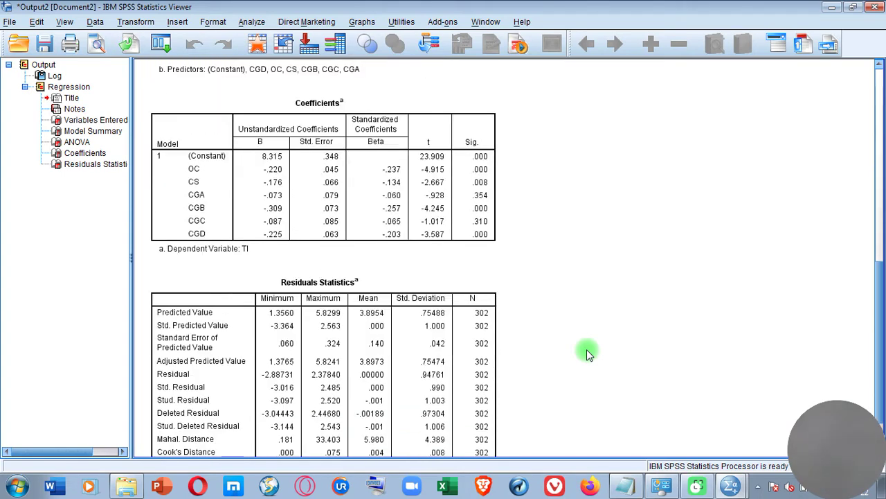
pyautogui.scroll(-2, 586, 349)
pyautogui.scroll(1, 586, 349)
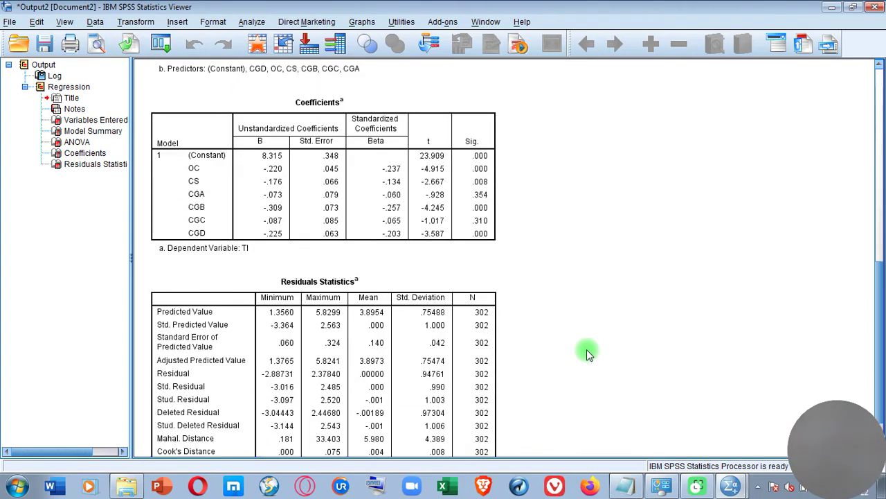
pyautogui.scroll(3, 587, 349)
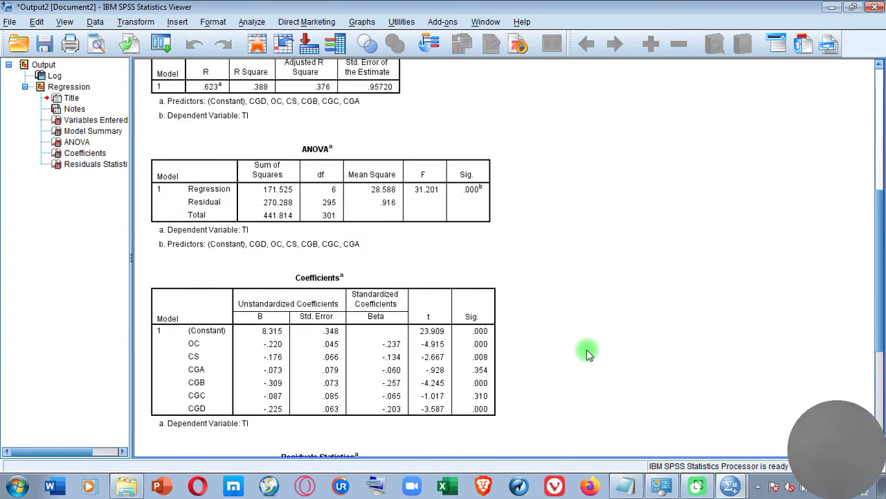
pyautogui.scroll(1, 586, 349)
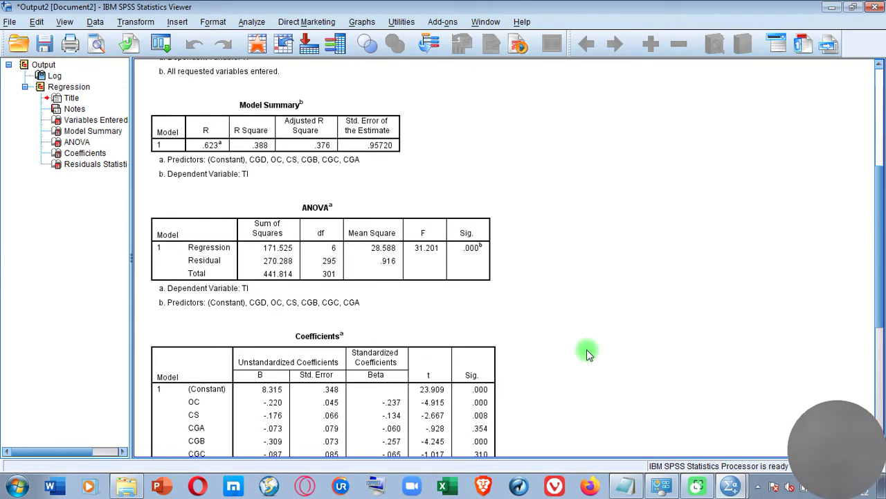
pyautogui.scroll(2, 586, 349)
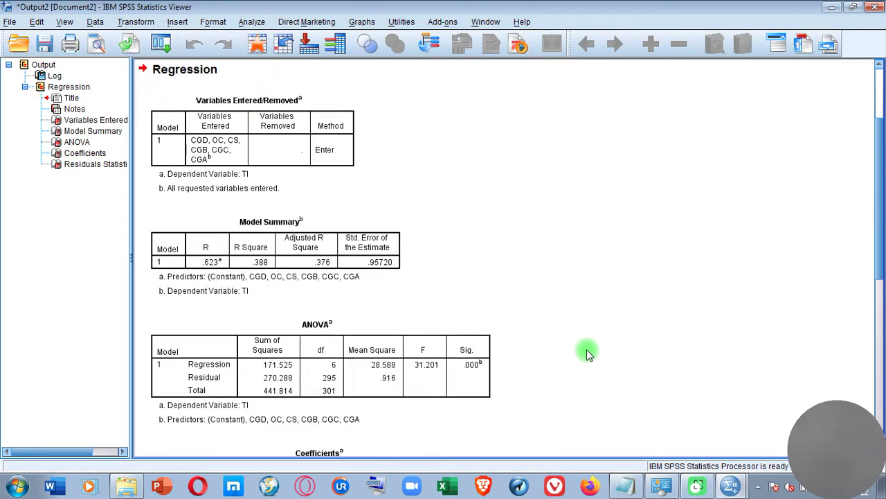
pyautogui.scroll(1, 586, 349)
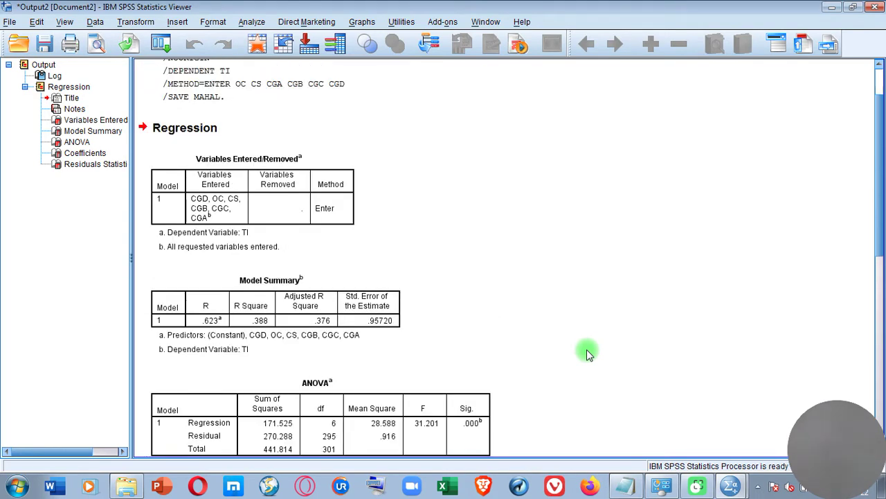
pyautogui.scroll(1, 587, 349)
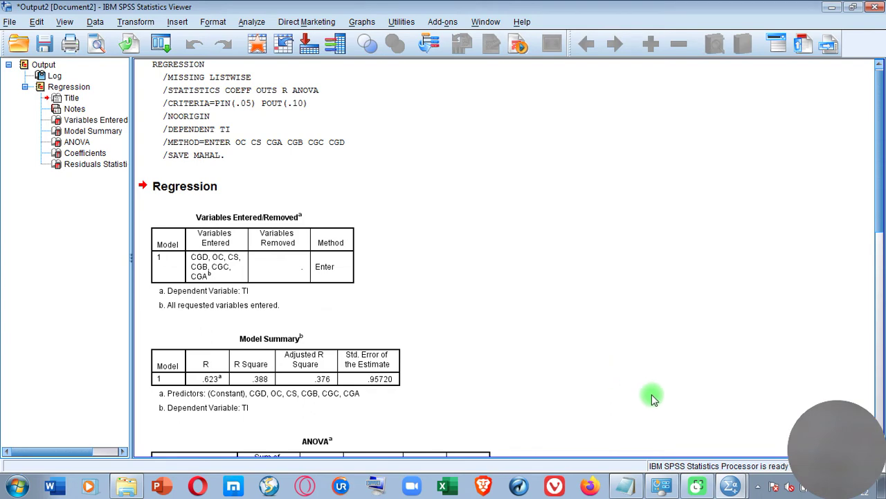
pyautogui.scroll(-2, 651, 393)
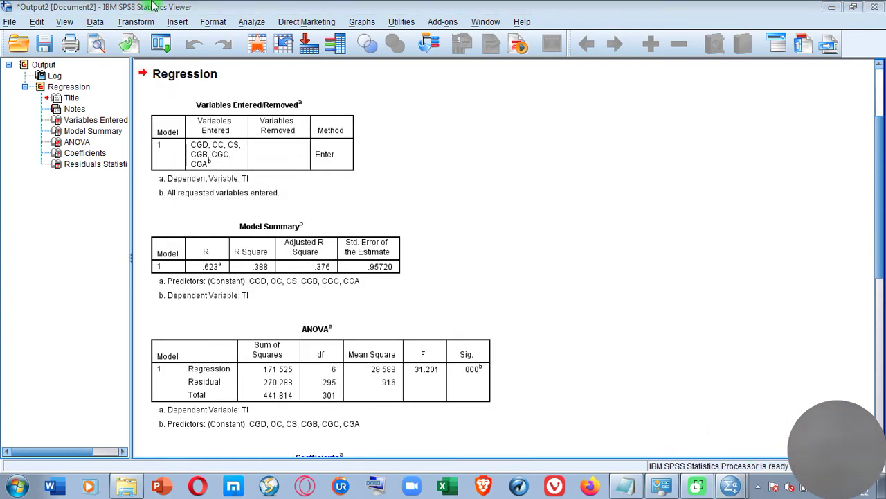
pyautogui.click(249, 23)
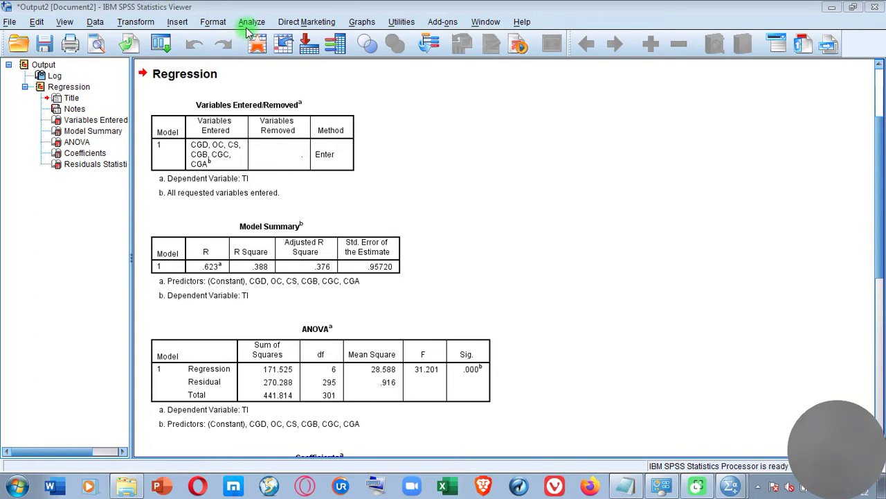
pyautogui.click(252, 25)
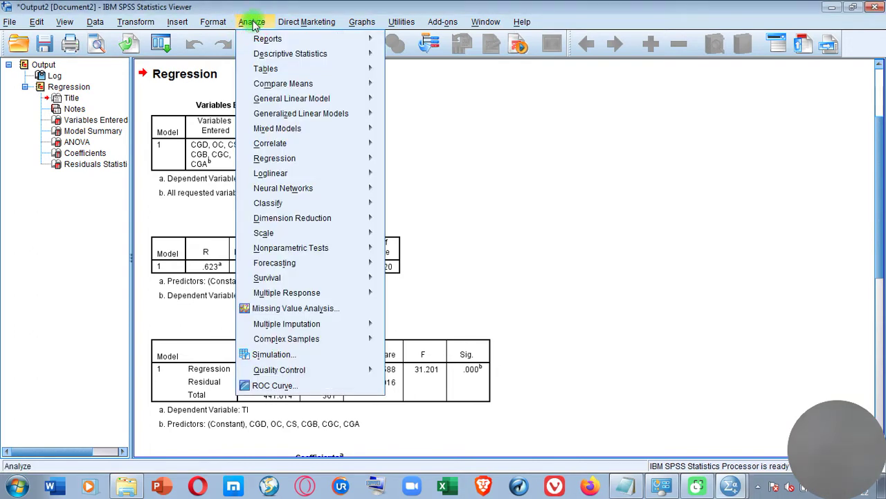
pyautogui.click(292, 96)
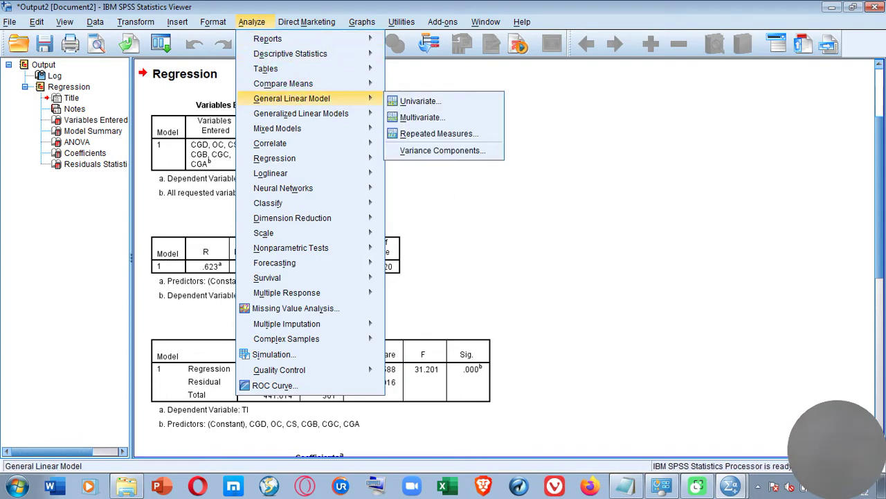
pyautogui.press('super')
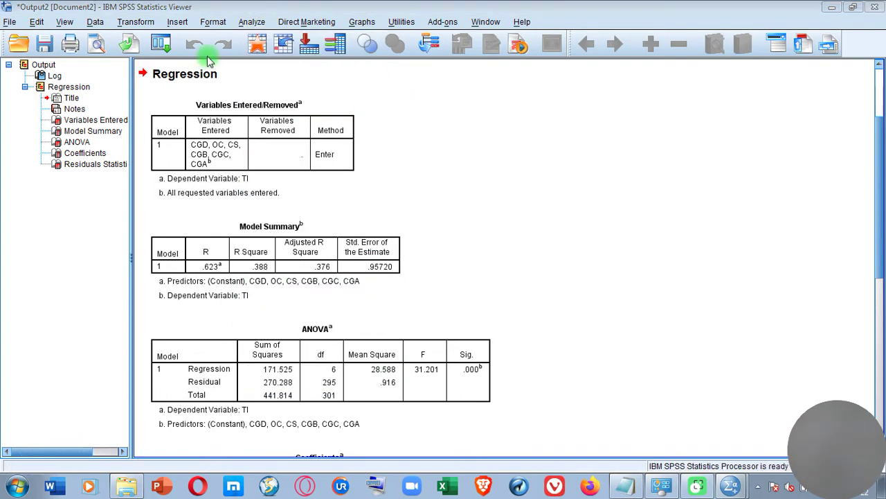
pyautogui.click(95, 21)
# Start computing a new variable named Prob and clear the existing numeric expression.
pyautogui.click(135, 22)
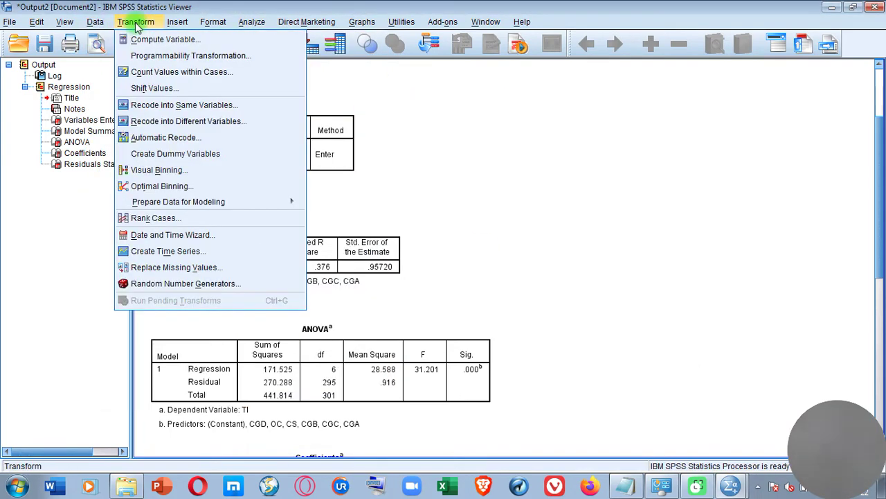
pyautogui.click(166, 39)
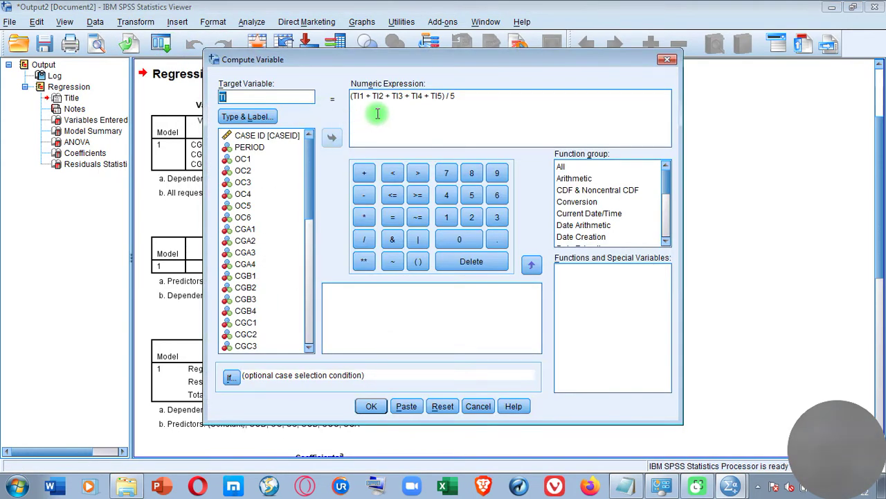
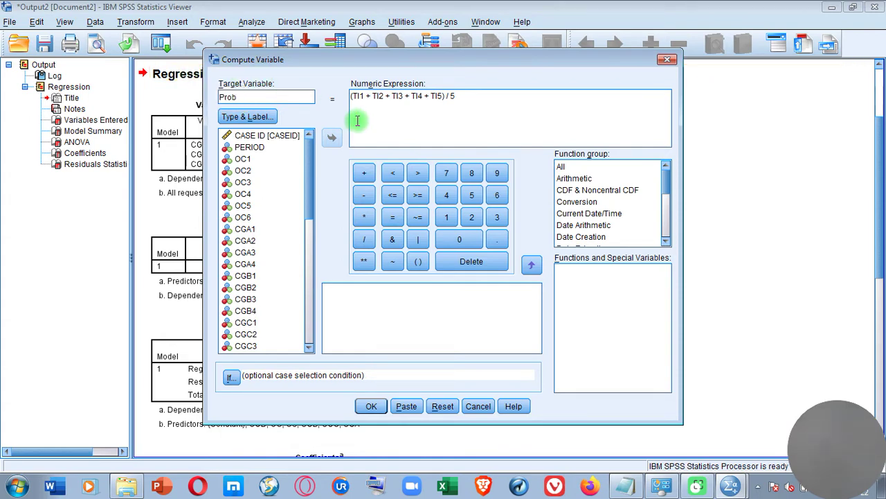
pyautogui.scroll(-6, 314, 344)
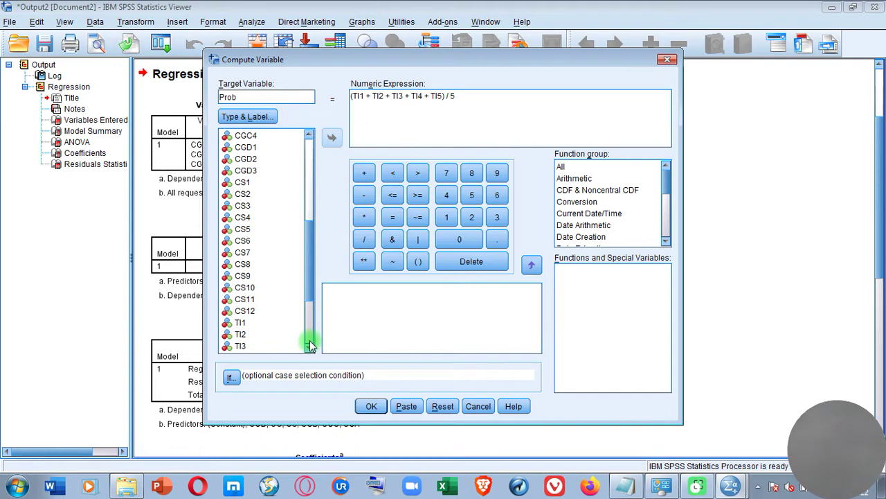
pyautogui.moveTo(311, 227); pyautogui.dragTo(317, 306)
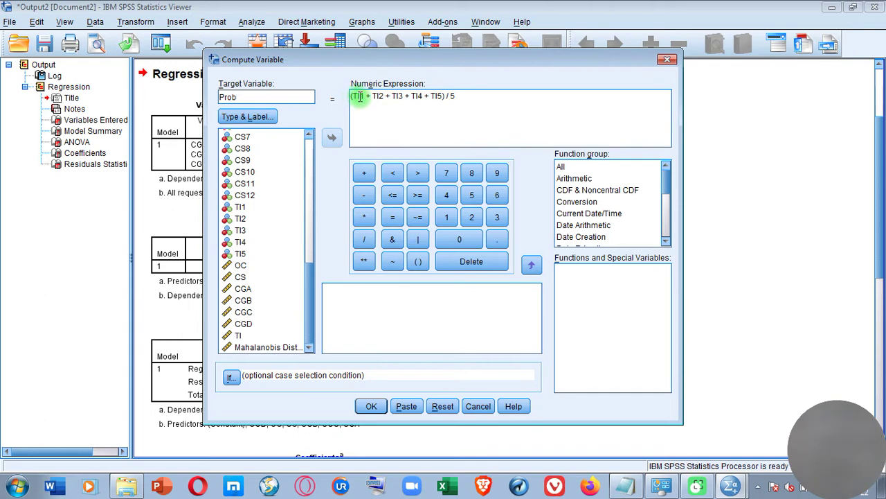
pyautogui.moveTo(455, 95); pyautogui.dragTo(354, 86)
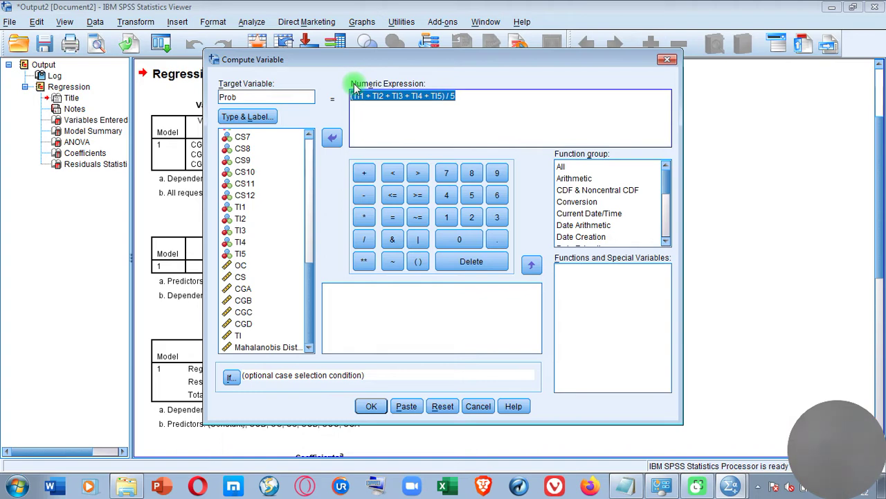
pyautogui.press('Delete')
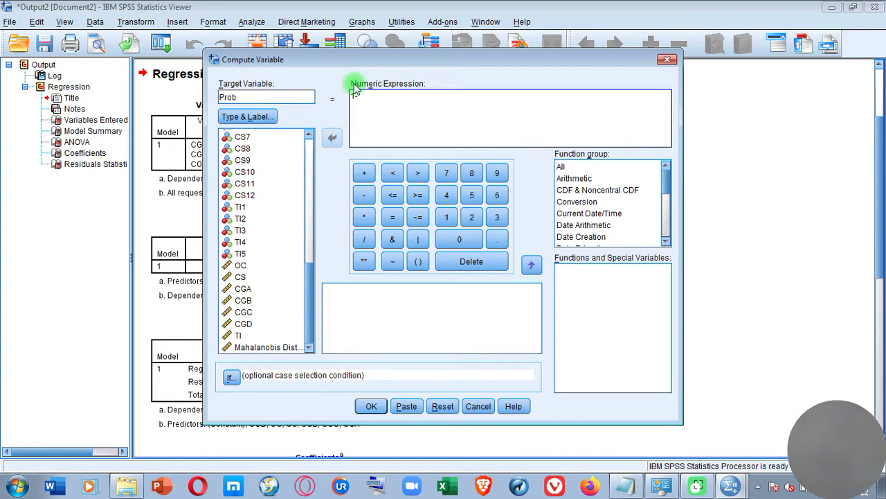
# Define Prob with the numeric expression 1-CDF.CHISQ(MAH_1,7) and run the computation.
pyautogui.click(564, 166)
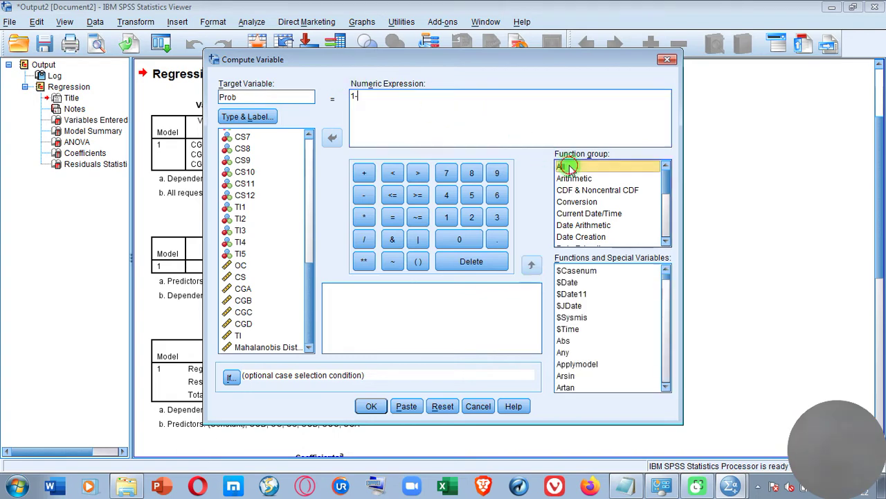
pyautogui.scroll(-3, 582, 357)
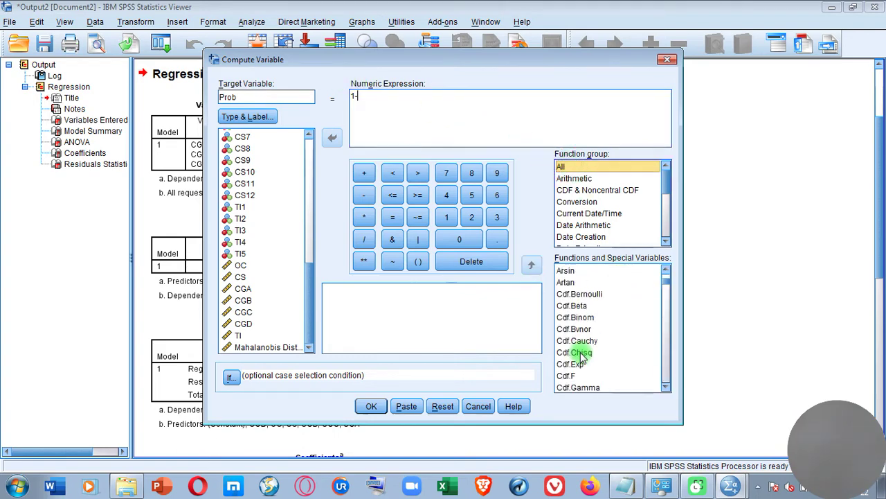
pyautogui.click(588, 354)
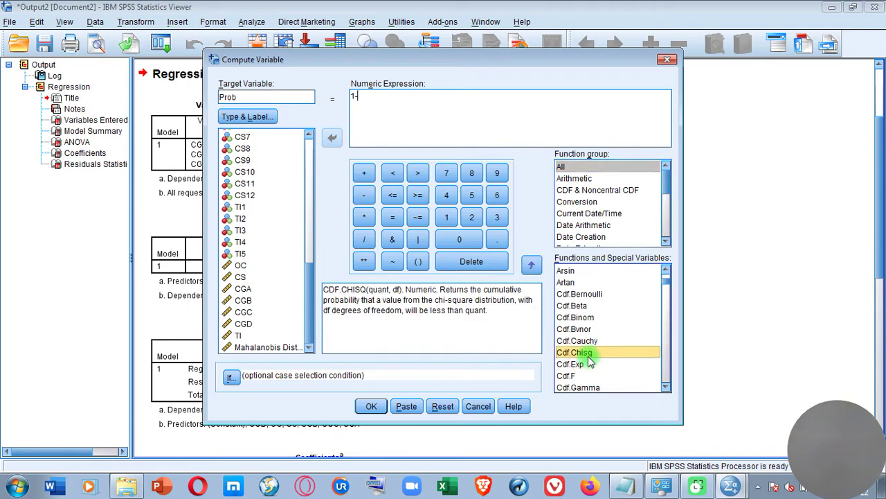
pyautogui.doubleClick(588, 353)
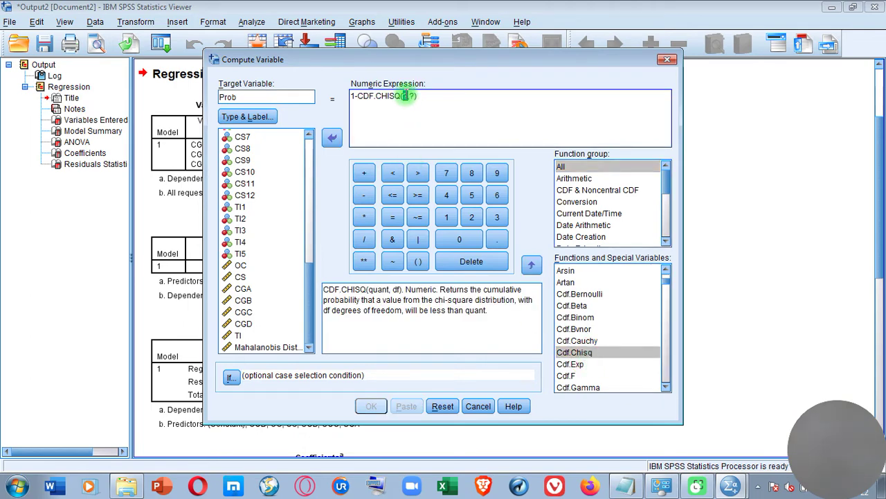
pyautogui.doubleClick(279, 347)
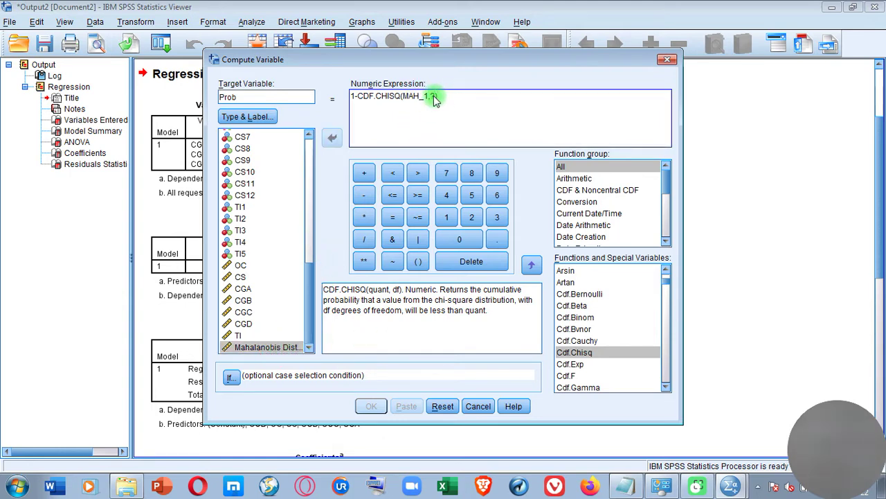
pyautogui.press('BackSpace')
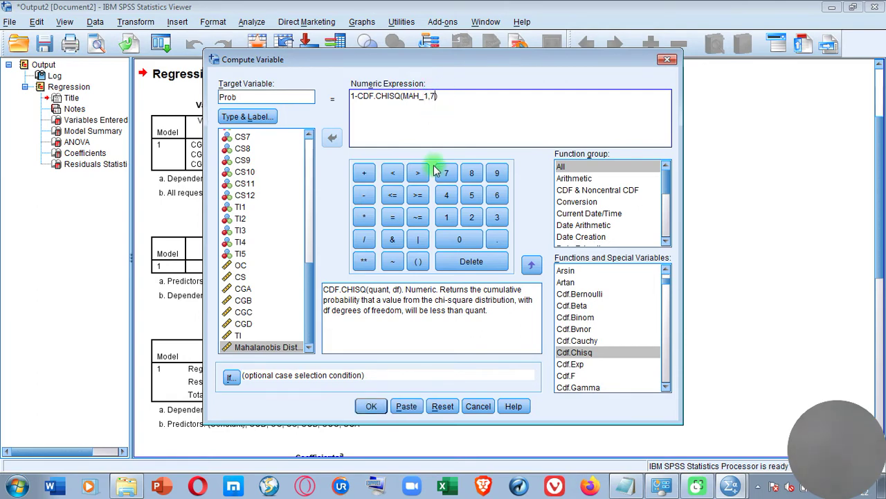
pyautogui.click(371, 407)
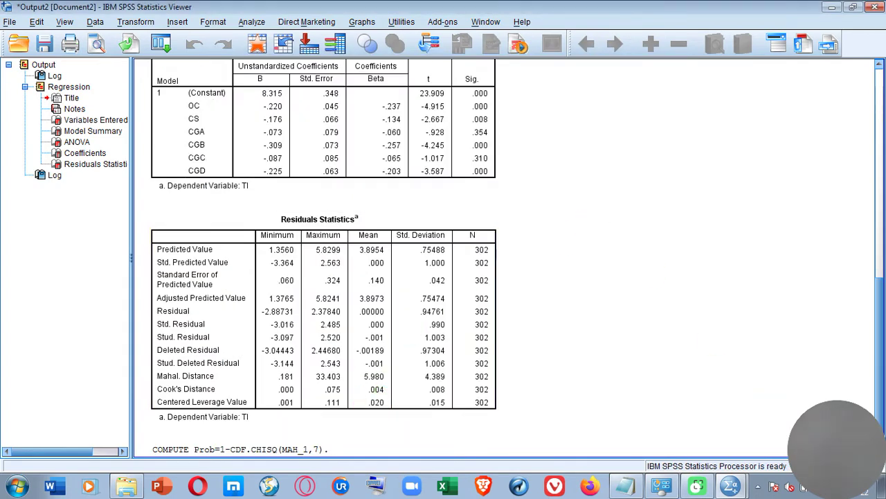
# Switch to the Untitled2 dataset and examine the MAH_1 and Prob columns.
pyautogui.moveTo(731, 485)
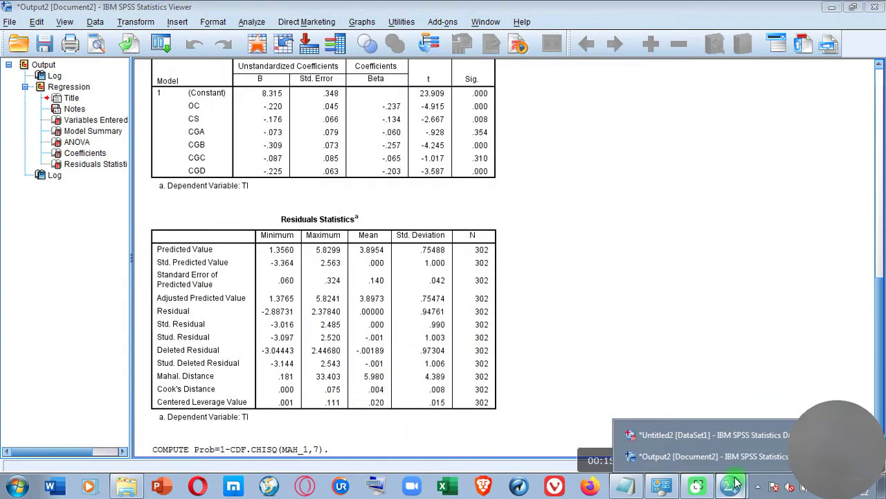
pyautogui.click(725, 435)
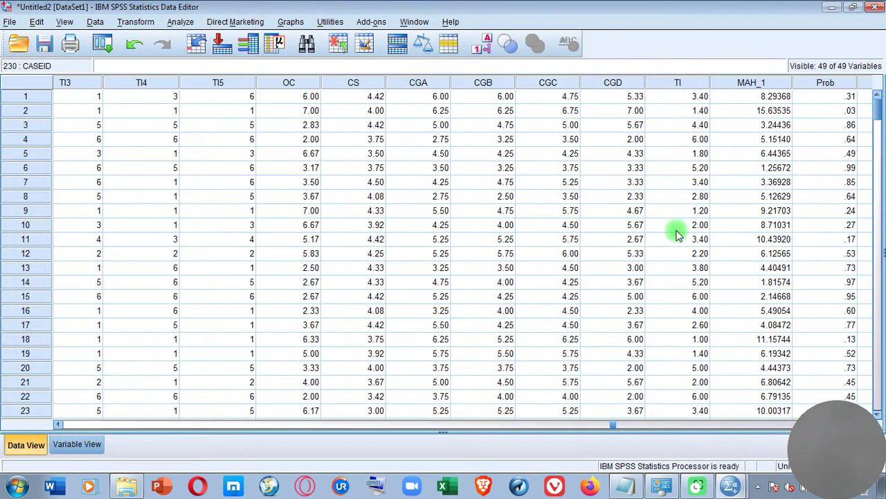
pyautogui.moveTo(610, 424); pyautogui.dragTo(781, 428)
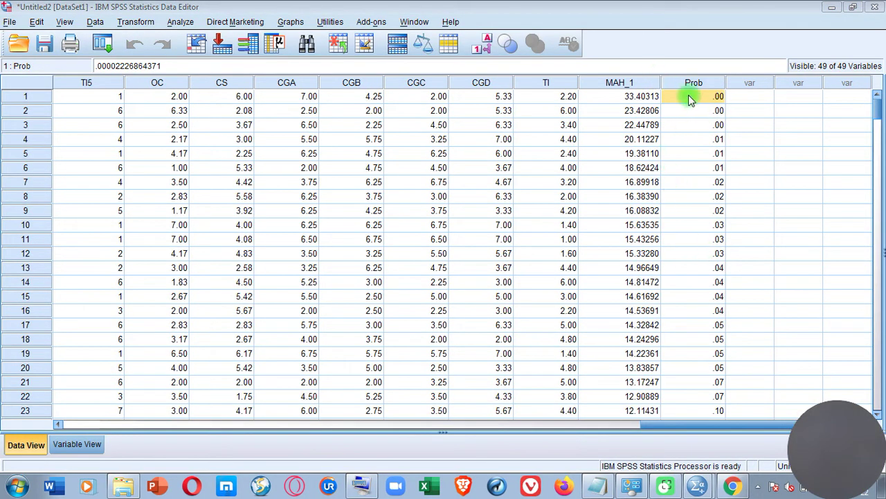
# Clear the MAH_1 and Prob values of cases 1 to 95.
pyautogui.click(647, 98)
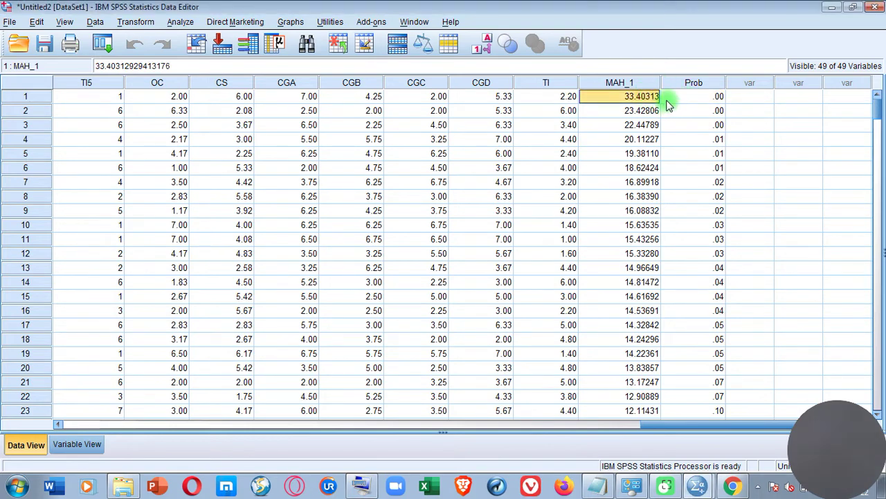
pyautogui.hotkey('shift', 'Down')
pyautogui.hotkey('shift', 'Down')
pyautogui.hotkey('shift', 'Down')
pyautogui.hotkey('shift', 'Down')
pyautogui.hotkey('shift', 'Down')
pyautogui.hotkey('shift', 'Down')
pyautogui.hotkey('shift', 'Down')
pyautogui.hotkey('shift', 'Down')
pyautogui.hotkey('shift', 'Down')
pyautogui.hotkey('shift', 'Down')
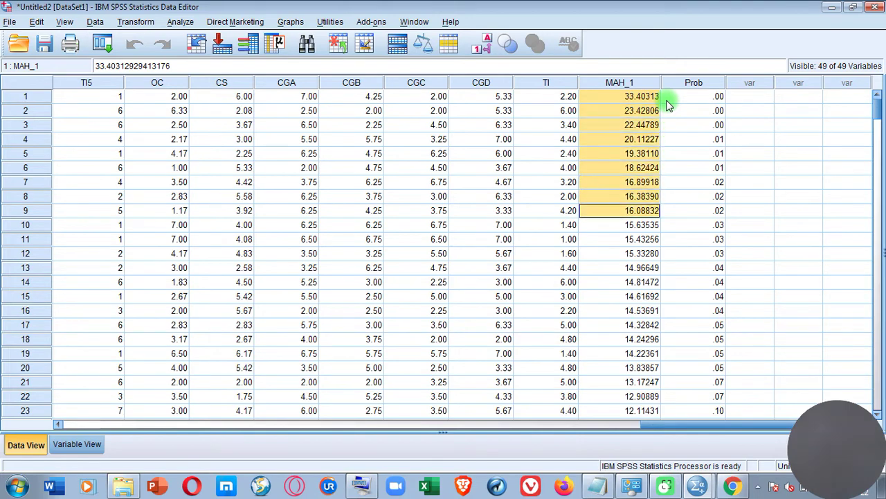
pyautogui.hotkey('shift', 'Down')
pyautogui.hotkey('shift', 'Down')
pyautogui.hotkey('shift', 'Down')
pyautogui.hotkey('shift', 'Down')
pyautogui.hotkey('shift', 'Down')
pyautogui.hotkey('shift', 'Down')
pyautogui.hotkey('shift', 'Down')
pyautogui.hotkey('shift', 'Down')
pyautogui.hotkey('shift', 'Down')
pyautogui.hotkey('shift', 'Down')
pyautogui.hotkey('shift', 'Down')
pyautogui.hotkey('shift', 'Down')
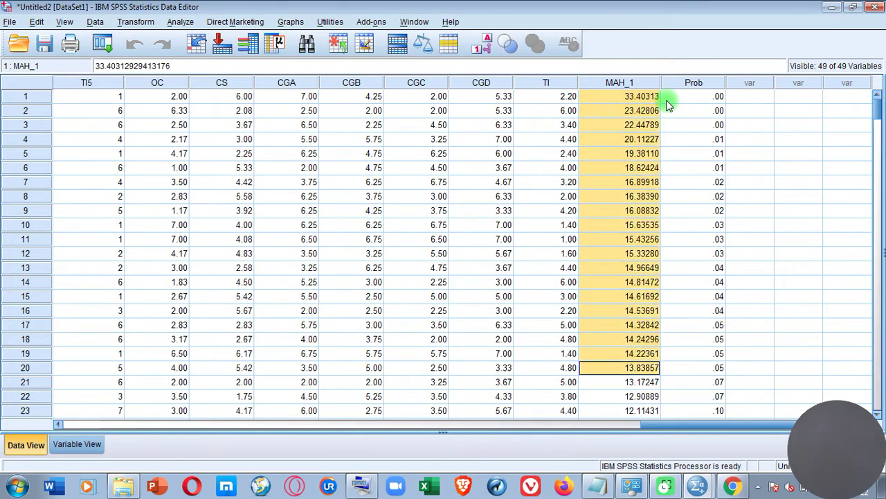
pyautogui.hotkey('shift', 'Down')
pyautogui.hotkey('shift', 'Down')
pyautogui.hotkey('shift', 'Down')
pyautogui.hotkey('shift', 'Down')
pyautogui.hotkey('shift', 'Down')
pyautogui.hotkey('shift', 'Down')
pyautogui.hotkey('shift', 'Down')
pyautogui.hotkey('shift', 'Down')
pyautogui.hotkey('shift', 'Down')
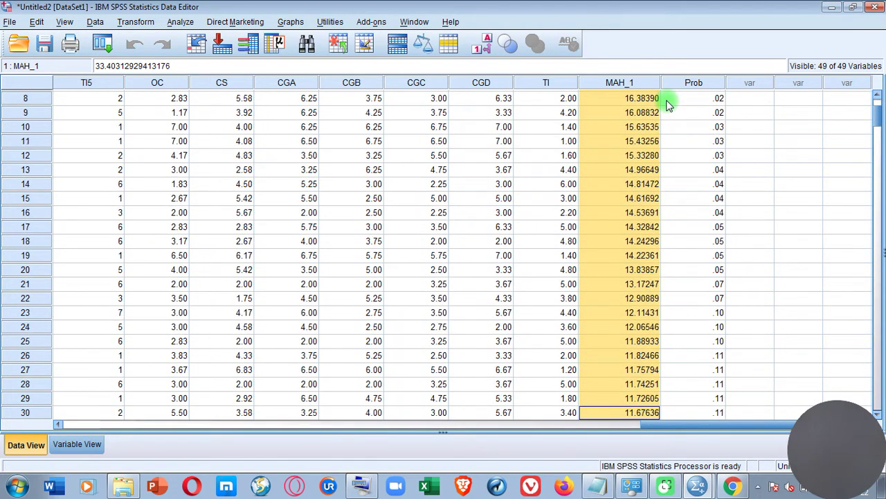
pyautogui.hotkey('shift', 'Down')
pyautogui.hotkey('shift', 'Down')
pyautogui.hotkey('shift', 'Down')
pyautogui.hotkey('shift', 'Down')
pyautogui.hotkey('shift', 'Down')
pyautogui.hotkey('shift', 'Down')
pyautogui.hotkey('shift', 'Down')
pyautogui.hotkey('shift', 'Down')
pyautogui.hotkey('shift', 'Down')
pyautogui.hotkey('shift', 'Down')
pyautogui.hotkey('shift', 'Down')
pyautogui.hotkey('shift', 'Down')
pyautogui.hotkey('shift', 'Down')
pyautogui.hotkey('shift', 'Down')
pyautogui.hotkey('shift', 'Down')
pyautogui.hotkey('shift', 'Down')
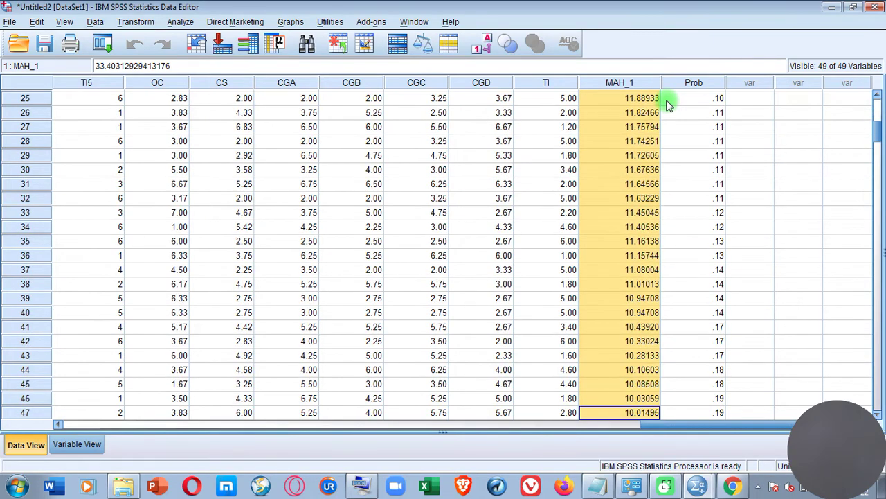
pyautogui.hotkey('shift', 'Down')
pyautogui.hotkey('shift', 'Down')
pyautogui.hotkey('shift', 'Down')
pyautogui.hotkey('shift', 'Down')
pyautogui.hotkey('shift', 'Down')
pyautogui.hotkey('shift', 'Down')
pyautogui.hotkey('shift', 'Down')
pyautogui.hotkey('shift', 'Down')
pyautogui.hotkey('shift', 'Down')
pyautogui.hotkey('shift', 'Down')
pyautogui.hotkey('shift', 'Down')
pyautogui.hotkey('shift', 'Down')
pyautogui.hotkey('shift', 'Down')
pyautogui.hotkey('shift', 'Down')
pyautogui.hotkey('shift', 'Down')
pyautogui.hotkey('shift', 'Down')
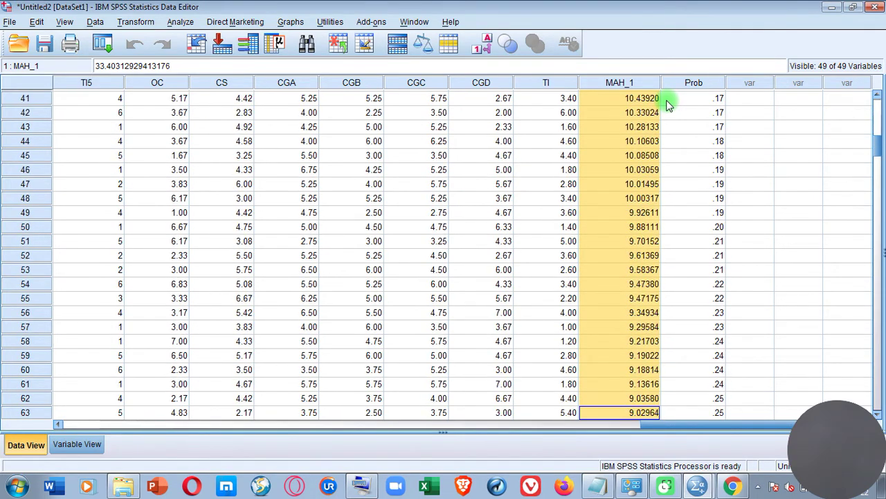
pyautogui.hotkey('shift', 'Down')
pyautogui.hotkey('shift', 'Down')
pyautogui.hotkey('shift', 'Down')
pyautogui.hotkey('shift', 'Down')
pyautogui.hotkey('shift', 'Down')
pyautogui.hotkey('shift', 'Down')
pyautogui.hotkey('shift', 'Down')
pyautogui.hotkey('shift', 'Down')
pyautogui.hotkey('shift', 'Down')
pyautogui.hotkey('shift', 'Down')
pyautogui.hotkey('shift', 'Down')
pyautogui.hotkey('shift', 'Down')
pyautogui.hotkey('shift', 'Down')
pyautogui.hotkey('shift', 'Down')
pyautogui.hotkey('shift', 'Down')
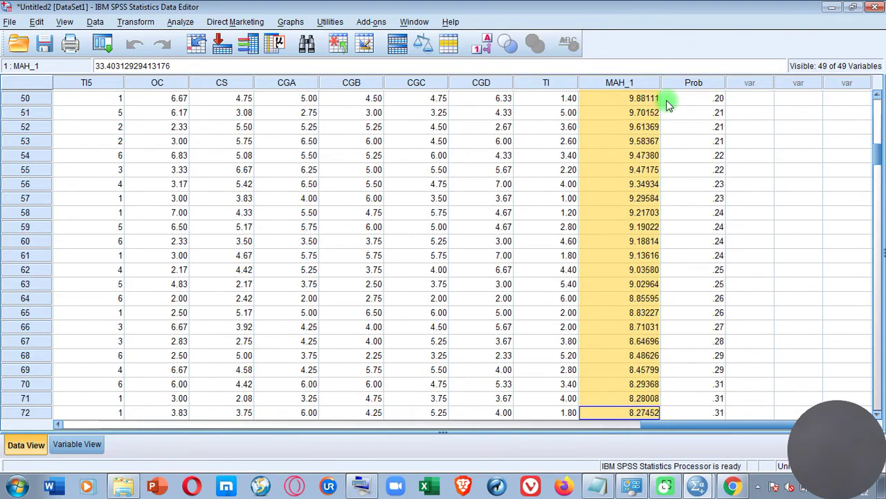
pyautogui.hotkey('shift', 'Down')
pyautogui.hotkey('shift', 'Down')
pyautogui.hotkey('shift', 'Down')
pyautogui.hotkey('shift', 'Down')
pyautogui.hotkey('shift', 'Down')
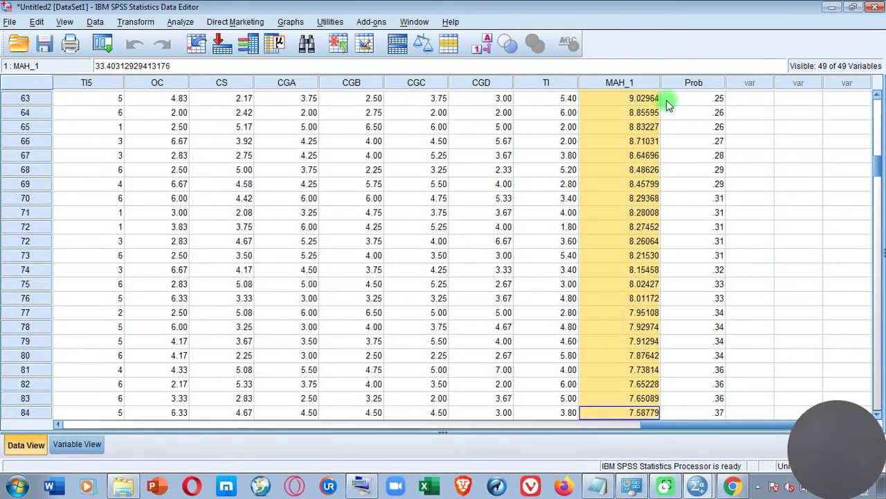
pyautogui.hotkey('shift', 'Down')
pyautogui.hotkey('shift', 'Down')
pyautogui.hotkey('shift', 'Down')
pyautogui.hotkey('shift', 'Down')
pyautogui.hotkey('shift', 'Down')
pyautogui.hotkey('shift', 'Down')
pyautogui.hotkey('shift', 'Down')
pyautogui.hotkey('shift', 'Down')
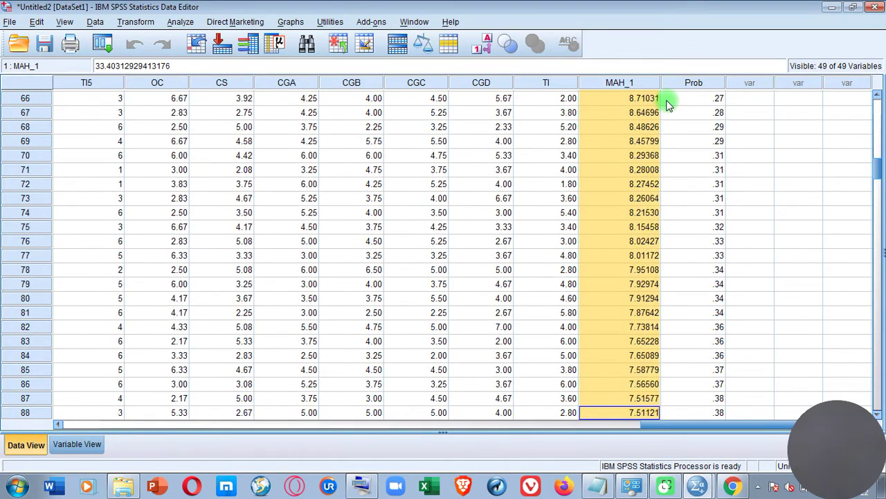
pyautogui.hotkey('shift', 'Down')
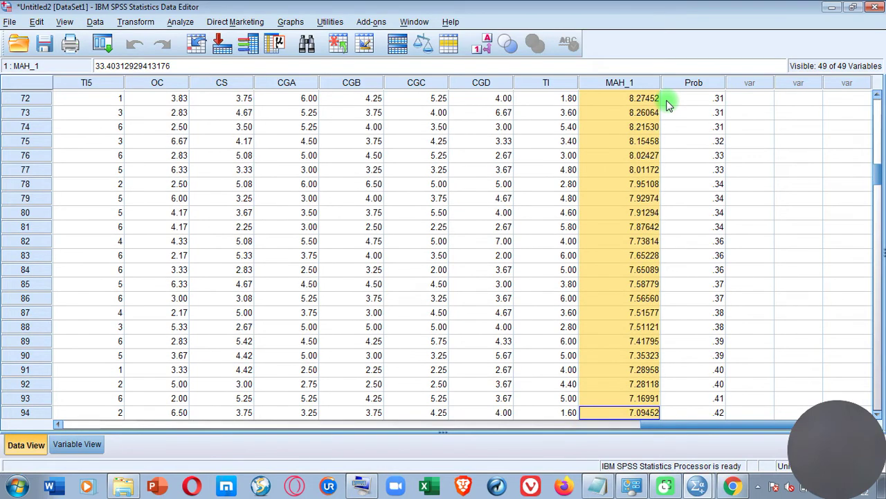
pyautogui.hotkey('shift', 'Down')
pyautogui.hotkey('shift', 'Down')
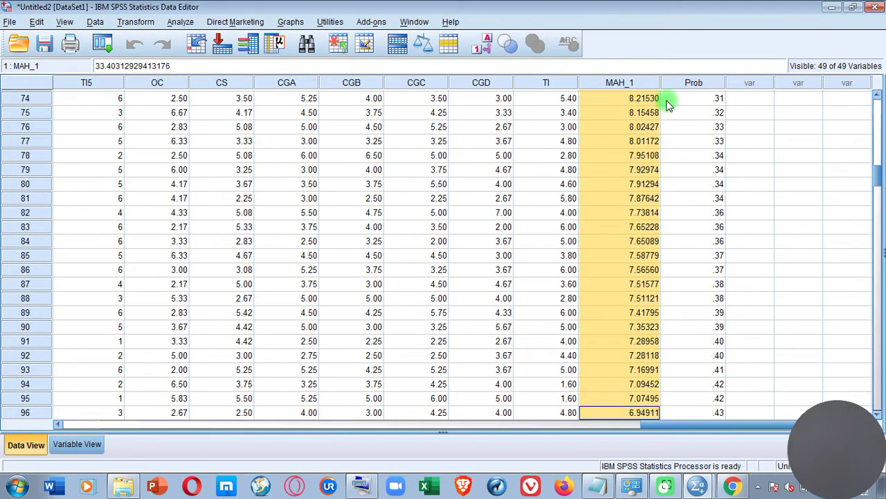
pyautogui.hotkey('shift', 'Up')
pyautogui.hotkey('shift', 'Right')
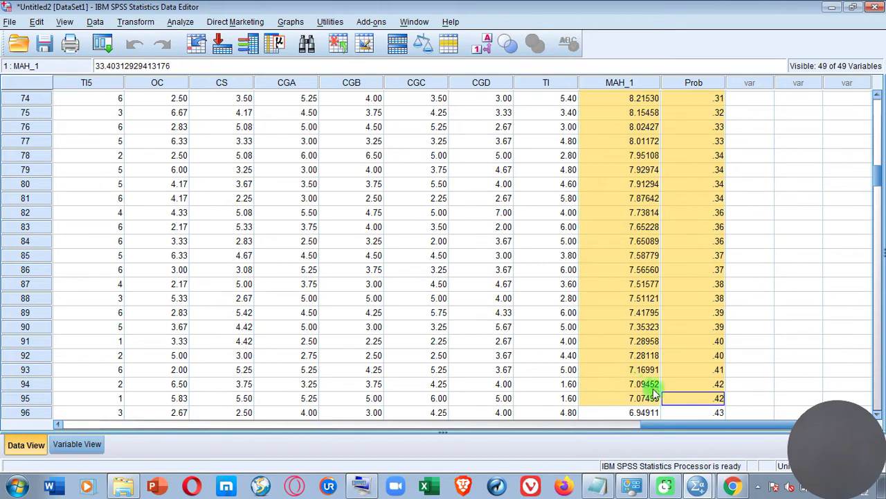
pyautogui.rightClick(676, 401)
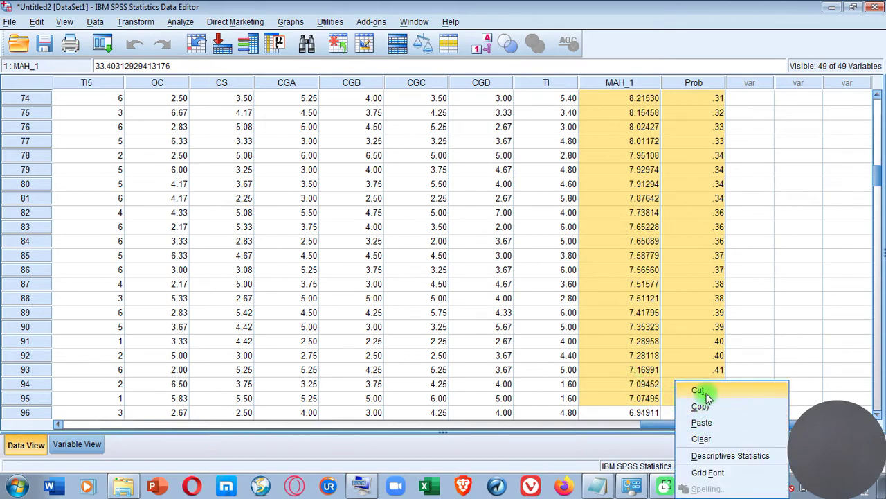
pyautogui.click(702, 438)
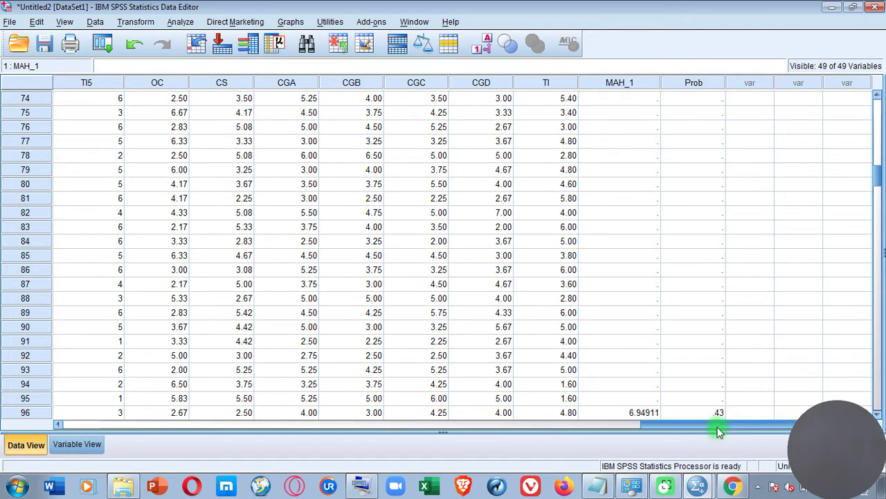
# Undo the clearing of the MAH_1 and Prob values.
pyautogui.hotkey('ctrl', 'z')
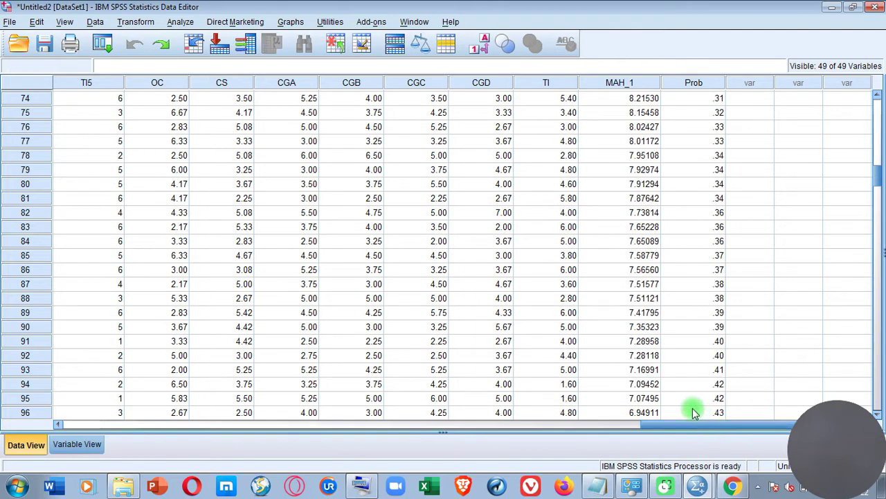
pyautogui.click(636, 426)
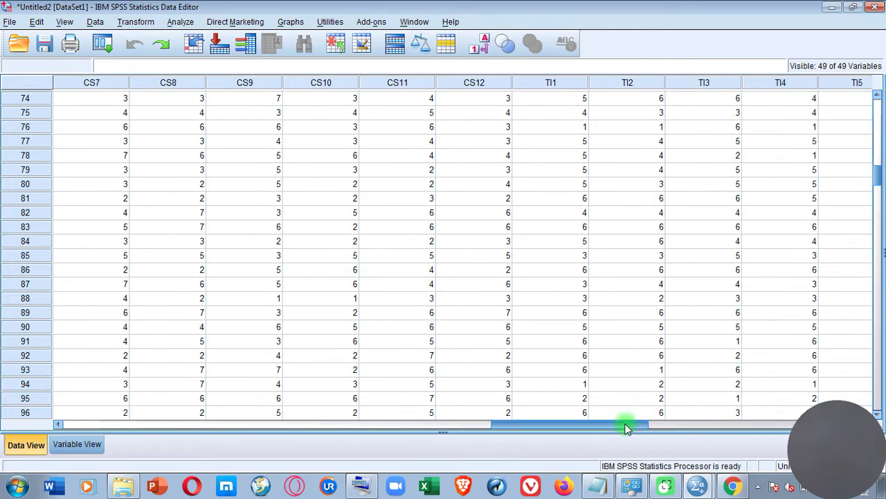
pyautogui.scroll(5, 625, 382)
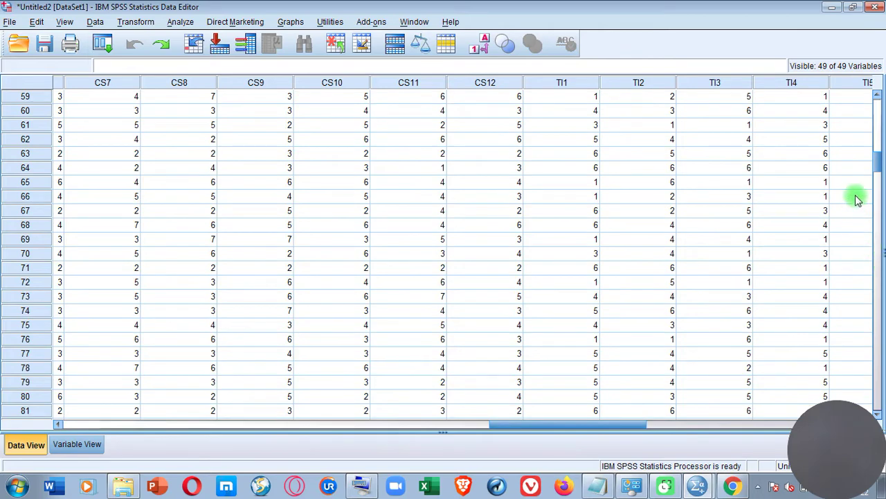
pyautogui.moveTo(877, 107); pyautogui.dragTo(876, 87)
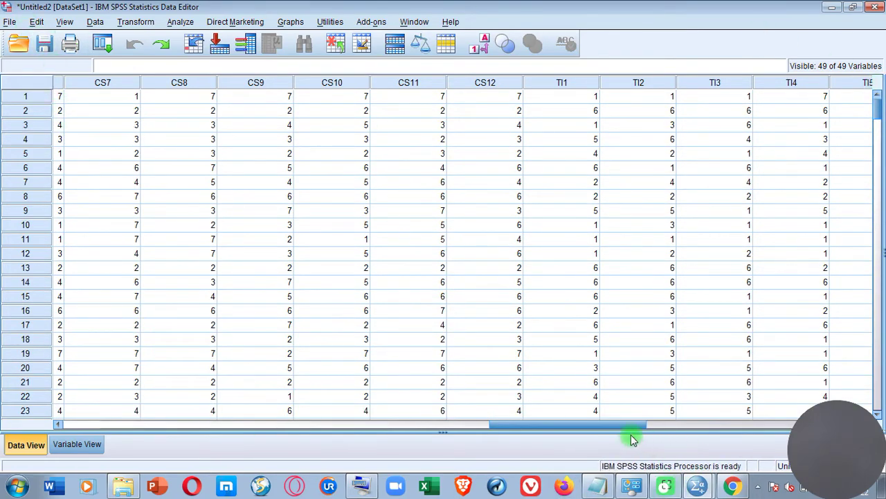
# Remove cases 1 to 95 from the dataset, including all their values from CASEID through Prob.
pyautogui.click(331, 409)
pyautogui.moveTo(528, 431); pyautogui.dragTo(50, 402)
pyautogui.scroll(1, 54, 220)
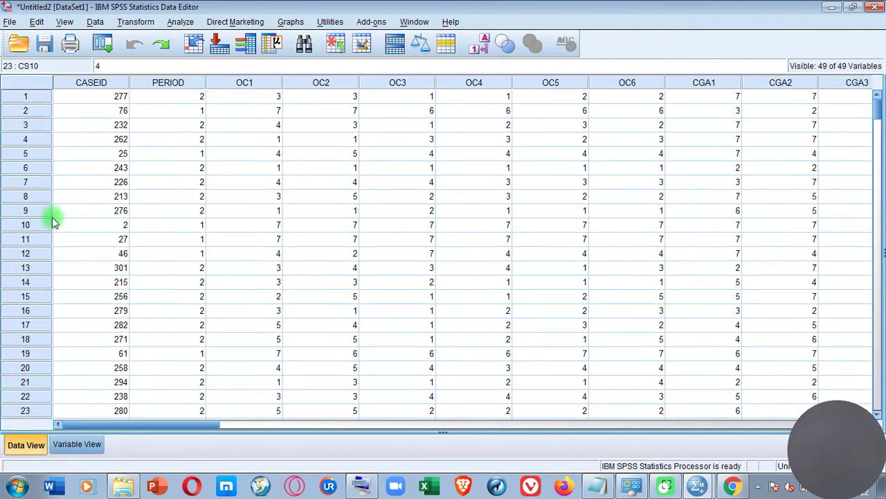
pyautogui.click(85, 96)
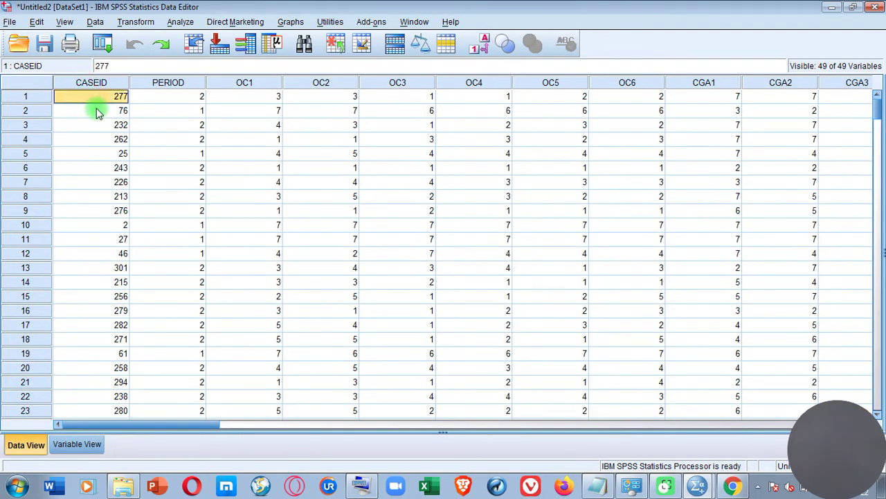
pyautogui.hotkey('shift', 'Right')
pyautogui.hotkey('shift', 'Right')
pyautogui.hotkey('shift', 'Right')
pyautogui.hotkey('shift', 'Right')
pyautogui.hotkey('shift', 'Right')
pyautogui.hotkey('shift', 'Right')
pyautogui.hotkey('shift', 'Right')
pyautogui.hotkey('shift', 'Right')
pyautogui.hotkey('shift', 'Right')
pyautogui.hotkey('shift', 'Right')
pyautogui.hotkey('shift', 'Right')
pyautogui.hotkey('shift', 'Right')
pyautogui.hotkey('shift', 'Right')
pyautogui.hotkey('shift', 'Right')
pyautogui.hotkey('shift', 'Right')
pyautogui.hotkey('shift', 'Right')
pyautogui.hotkey('shift', 'Right')
pyautogui.hotkey('shift', 'Right')
pyautogui.hotkey('shift', 'Right')
pyautogui.hotkey('shift', 'Right')
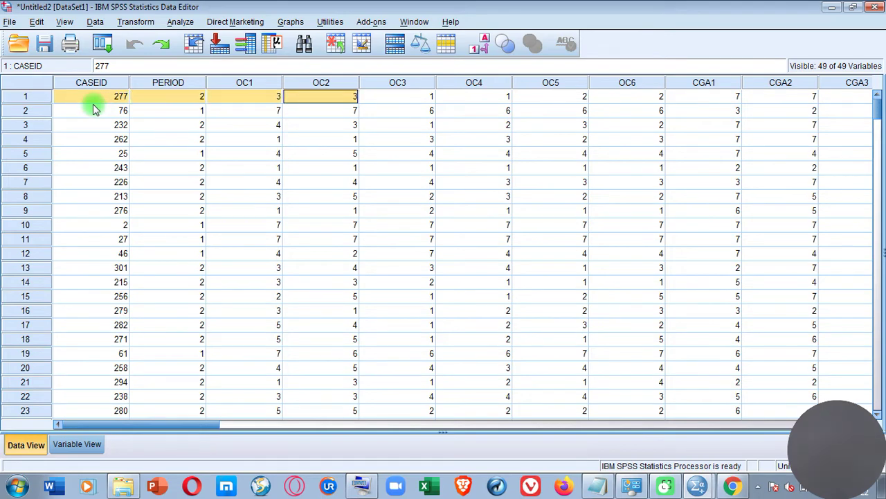
pyautogui.hotkey('shift', 'Right')
pyautogui.hotkey('shift', 'Right')
pyautogui.hotkey('shift', 'Right')
pyautogui.hotkey('shift', 'Right')
pyautogui.hotkey('shift', 'Right')
pyautogui.hotkey('shift', 'Right')
pyautogui.hotkey('shift', 'Right')
pyautogui.hotkey('shift', 'Right')
pyautogui.hotkey('shift', 'Right')
pyautogui.hotkey('shift', 'Right')
pyautogui.hotkey('shift', 'Right')
pyautogui.hotkey('shift', 'Right')
pyautogui.hotkey('shift', 'Right')
pyautogui.hotkey('shift', 'Right')
pyautogui.hotkey('shift', 'Right')
pyautogui.hotkey('shift', 'Right')
pyautogui.hotkey('shift', 'Right')
pyautogui.hotkey('shift', 'Right')
pyautogui.hotkey('shift', 'Right')
pyautogui.hotkey('shift', 'Right')
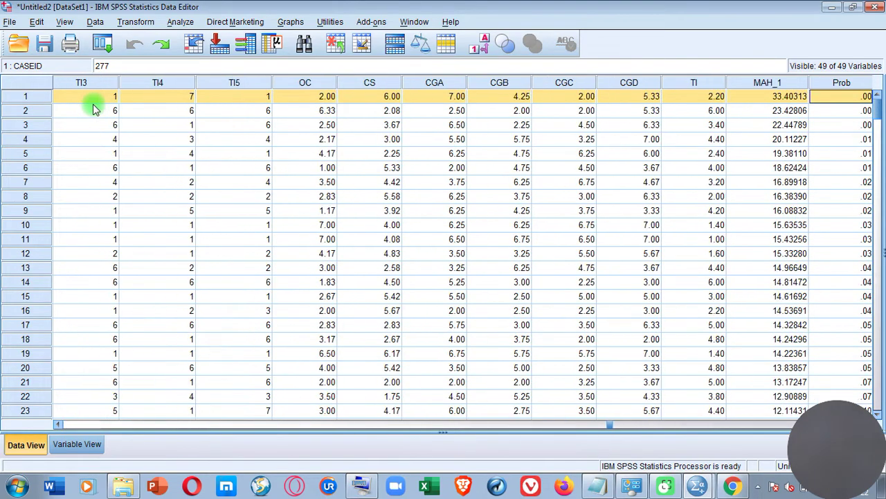
pyautogui.hotkey('shift', 'Left')
pyautogui.hotkey('shift', 'Down')
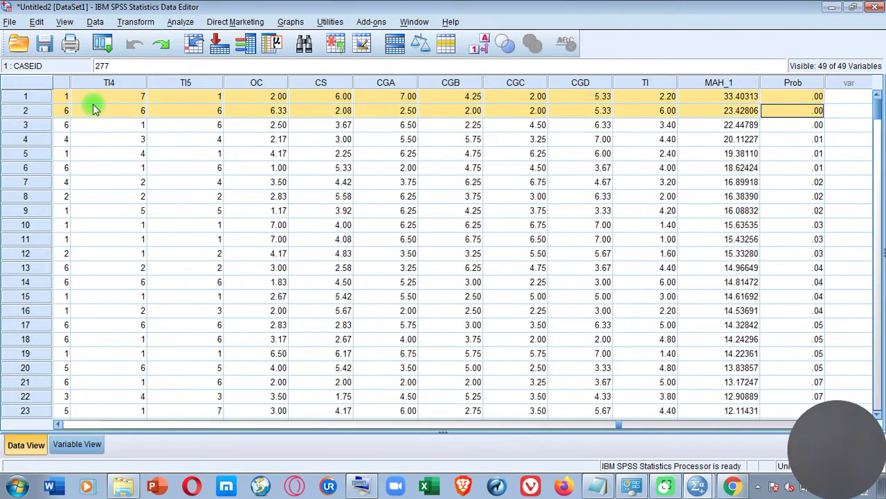
pyautogui.hotkey('shift', 'Down')
pyautogui.hotkey('shift', 'Down')
pyautogui.hotkey('shift', 'Down')
pyautogui.hotkey('shift', 'Down')
pyautogui.hotkey('shift', 'Down')
pyautogui.hotkey('shift', 'Down')
pyautogui.hotkey('shift', 'Down')
pyautogui.hotkey('shift', 'Down')
pyautogui.hotkey('shift', 'Down')
pyautogui.hotkey('shift', 'Down')
pyautogui.hotkey('shift', 'Down')
pyautogui.hotkey('shift', 'Down')
pyautogui.hotkey('shift', 'Down')
pyautogui.hotkey('shift', 'Down')
pyautogui.hotkey('shift', 'Down')
pyautogui.hotkey('shift', 'Down')
pyautogui.hotkey('shift', 'Down')
pyautogui.hotkey('shift', 'Down')
pyautogui.hotkey('shift', 'Down')
pyautogui.hotkey('shift', 'Down')
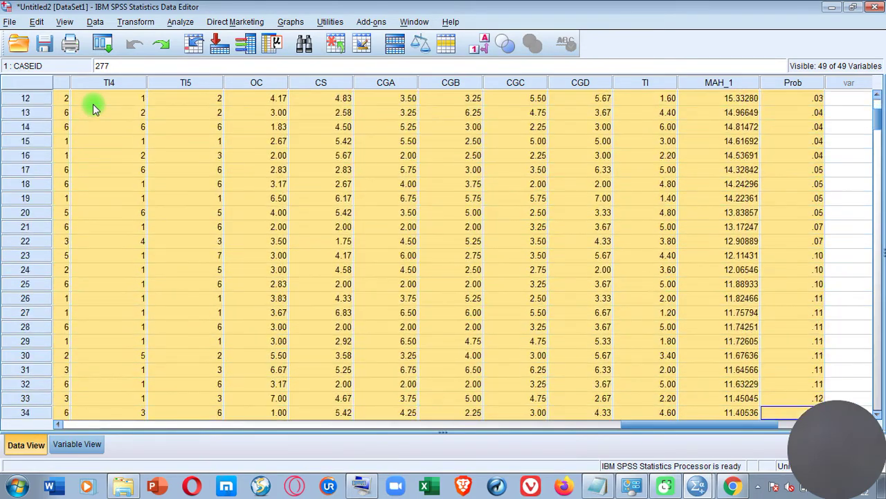
pyautogui.hotkey('shift', 'Down')
pyautogui.hotkey('shift', 'Down')
pyautogui.hotkey('shift', 'Down')
pyautogui.hotkey('shift', 'Down')
pyautogui.hotkey('shift', 'Down')
pyautogui.hotkey('shift', 'Down')
pyautogui.hotkey('shift', 'Down')
pyautogui.hotkey('shift', 'Down')
pyautogui.hotkey('shift', 'Down')
pyautogui.hotkey('shift', 'Down')
pyautogui.hotkey('shift', 'Down')
pyautogui.hotkey('shift', 'Down')
pyautogui.hotkey('shift', 'Down')
pyautogui.hotkey('shift', 'Down')
pyautogui.hotkey('shift', 'Down')
pyautogui.hotkey('shift', 'Down')
pyautogui.hotkey('shift', 'Down')
pyautogui.hotkey('shift', 'Down')
pyautogui.hotkey('shift', 'Down')
pyautogui.hotkey('shift', 'Down')
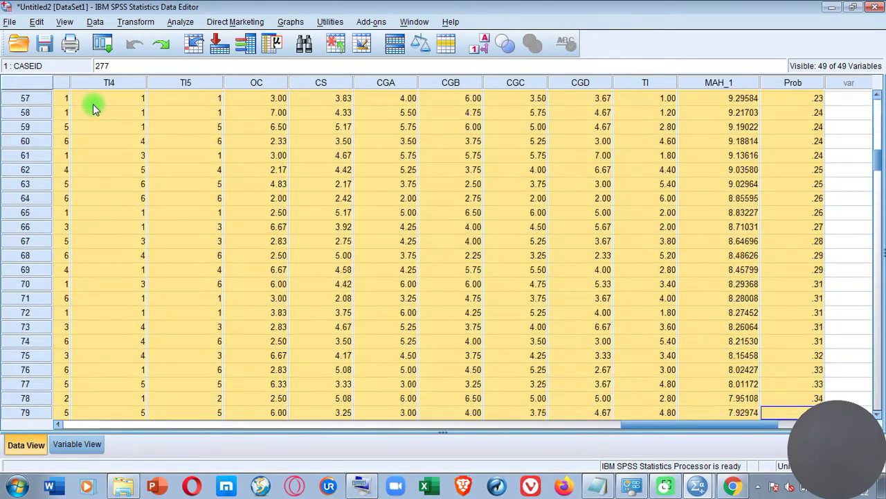
pyautogui.hotkey('shift', 'Down')
pyautogui.hotkey('shift', 'Down')
pyautogui.hotkey('shift', 'Down')
pyautogui.hotkey('shift', 'Down')
pyautogui.hotkey('shift', 'Down')
pyautogui.hotkey('shift', 'Down')
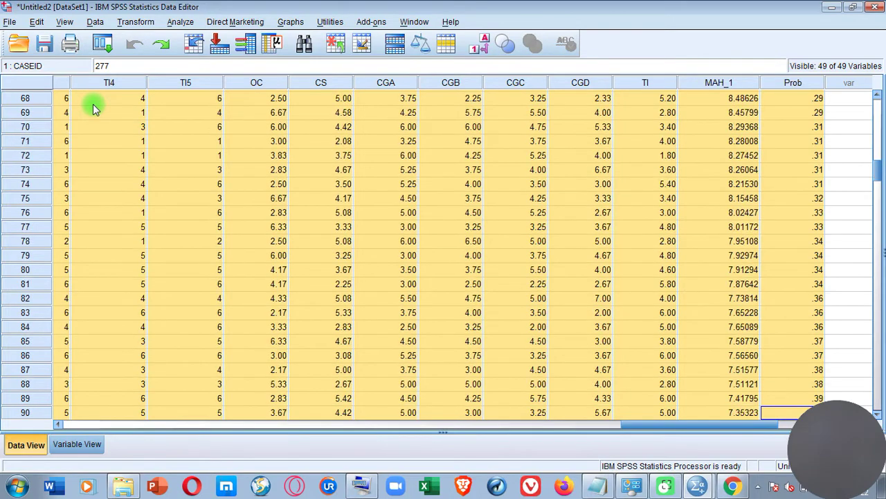
pyautogui.hotkey('shift', 'Down')
pyautogui.hotkey('shift', 'Down')
pyautogui.hotkey('shift', 'Down')
pyautogui.hotkey('shift', 'Down')
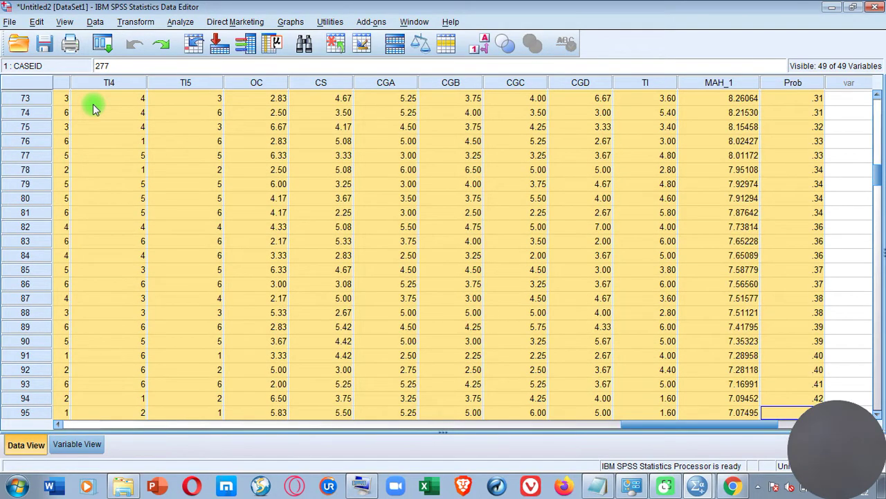
pyautogui.hotkey('shift', 'Up')
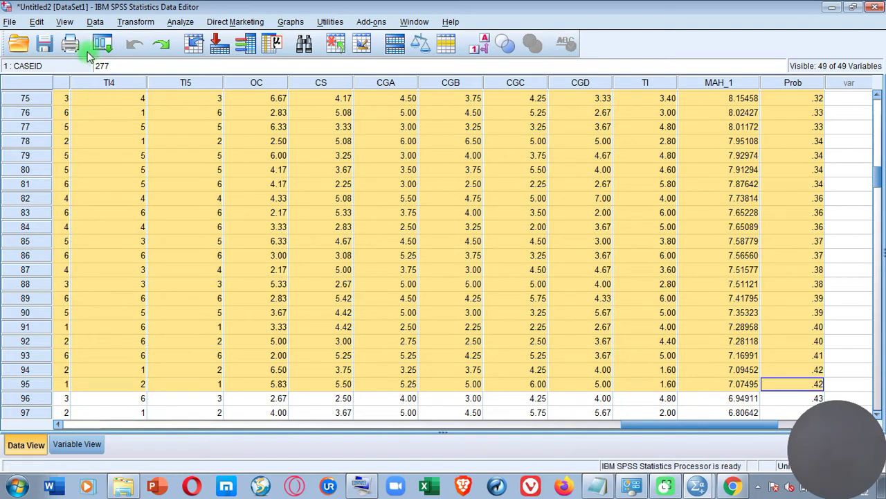
pyautogui.rightClick(743, 384)
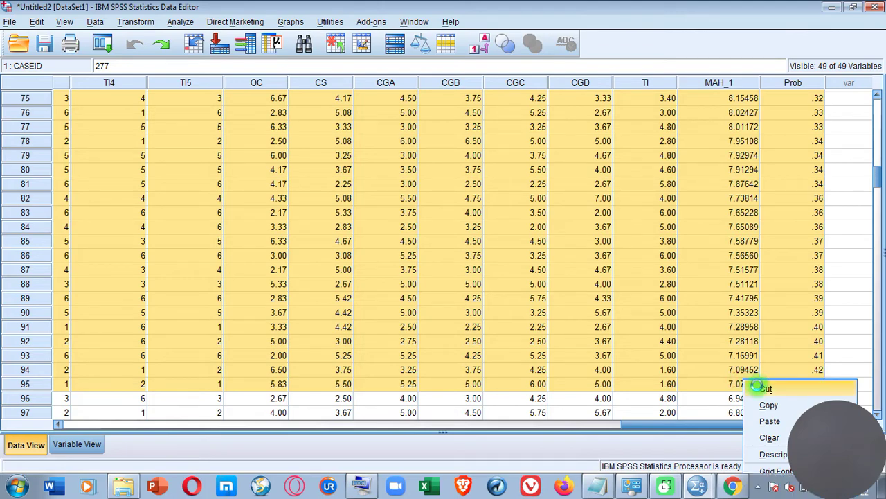
pyautogui.click(753, 269)
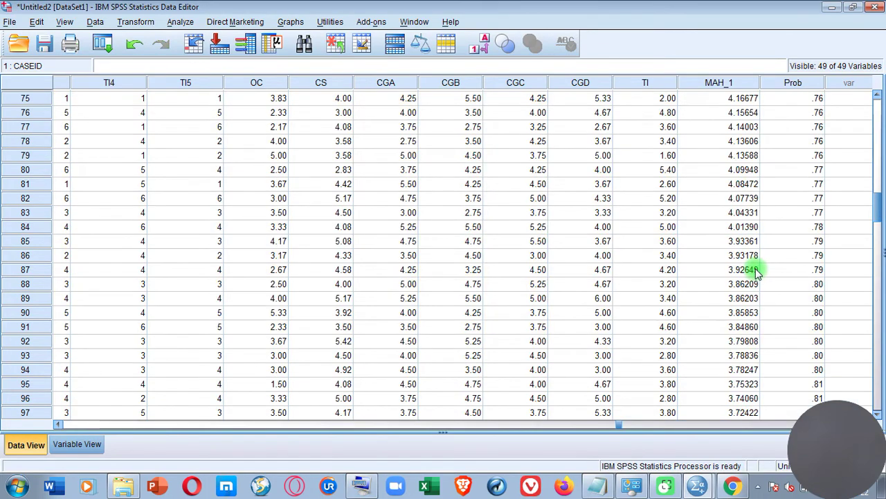
pyautogui.scroll(4, 762, 276)
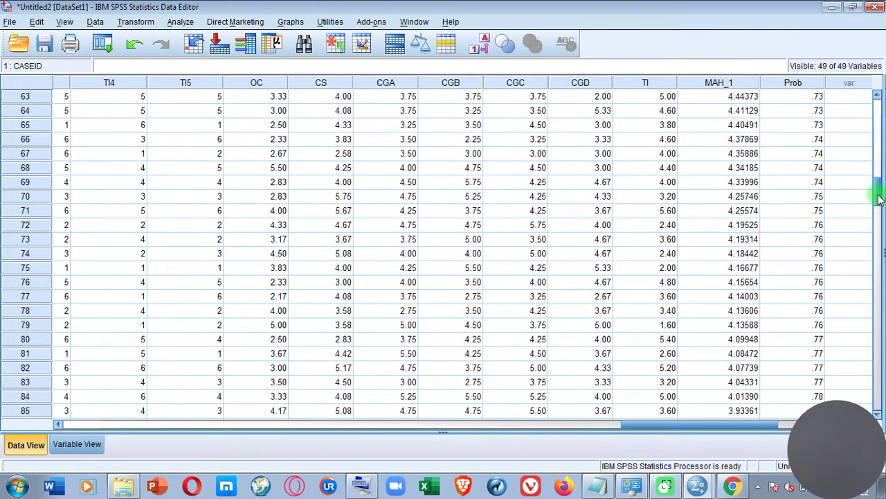
pyautogui.moveTo(876, 195); pyautogui.dragTo(842, 97)
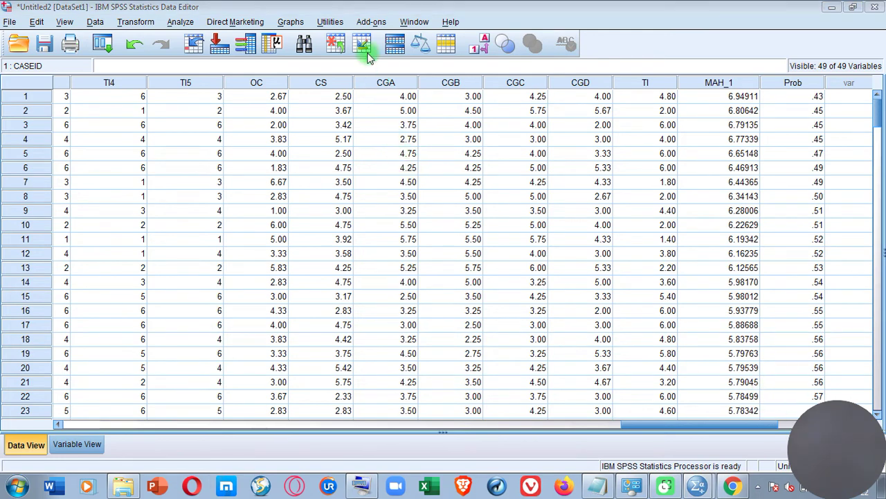
# Start a Frequencies analysis and remove all previously chosen variables from its analysis list.
pyautogui.click(184, 23)
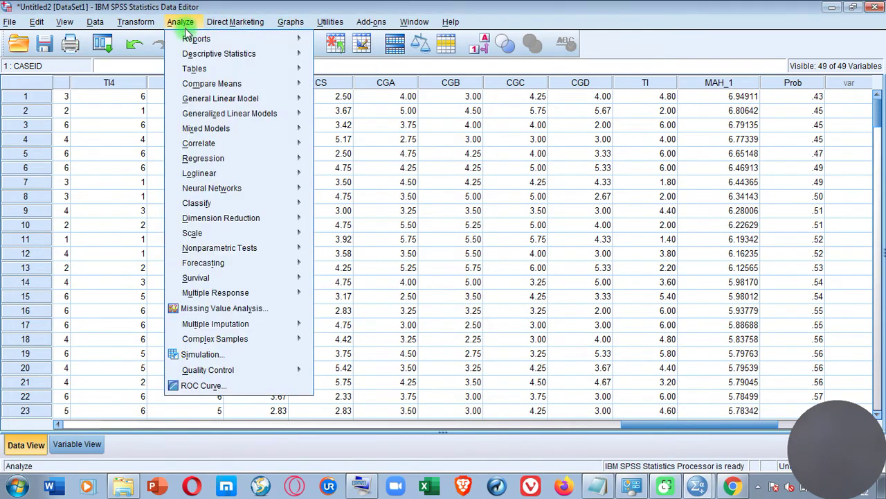
pyautogui.moveTo(194, 59)
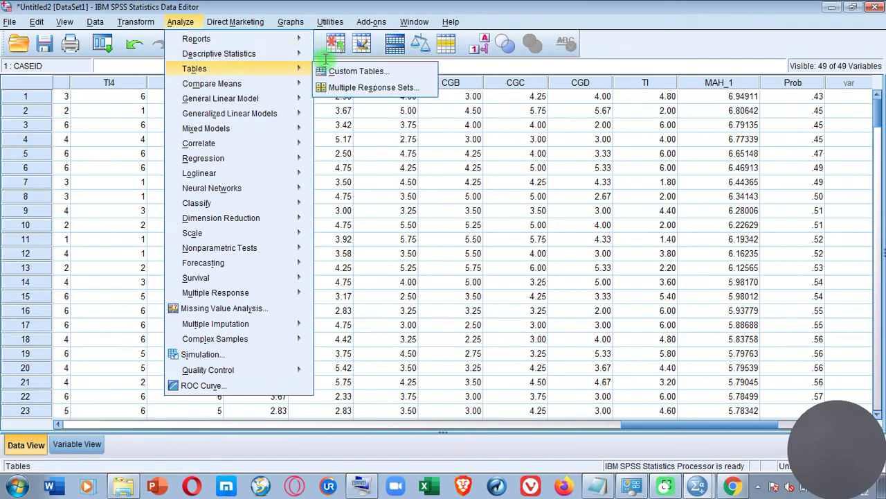
pyautogui.click(326, 58)
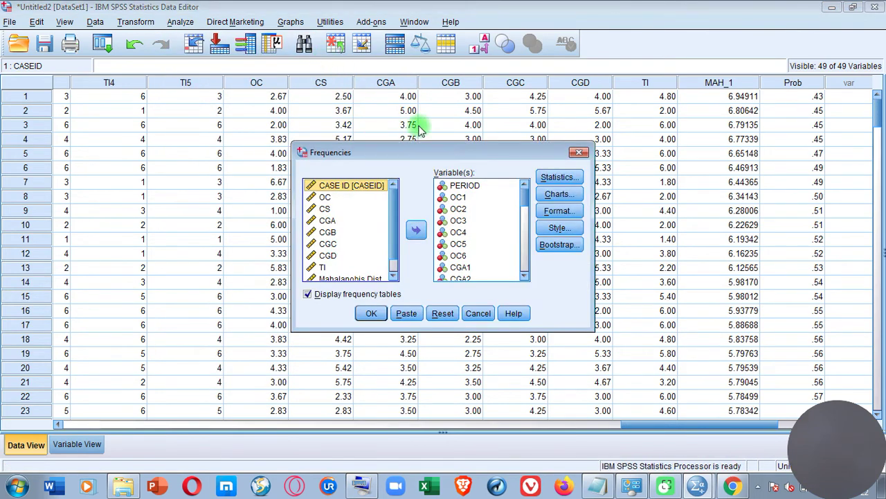
pyautogui.click(458, 221)
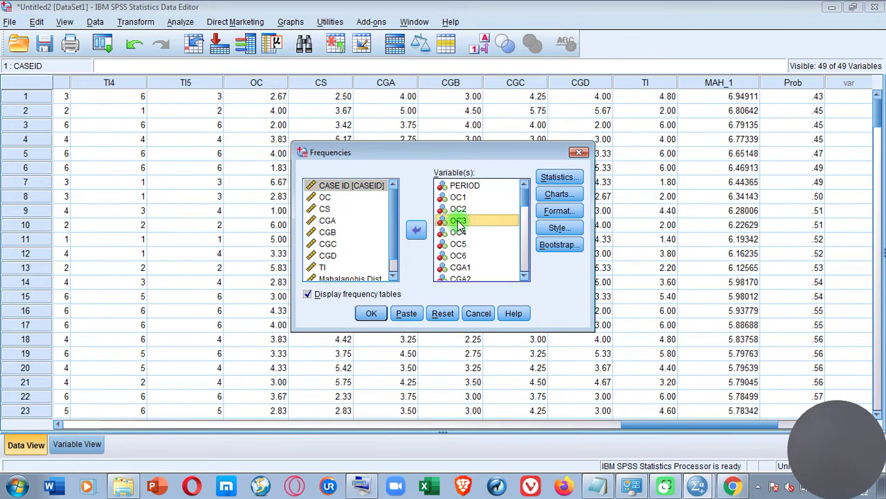
pyautogui.hotkey('ctrl', 'a')
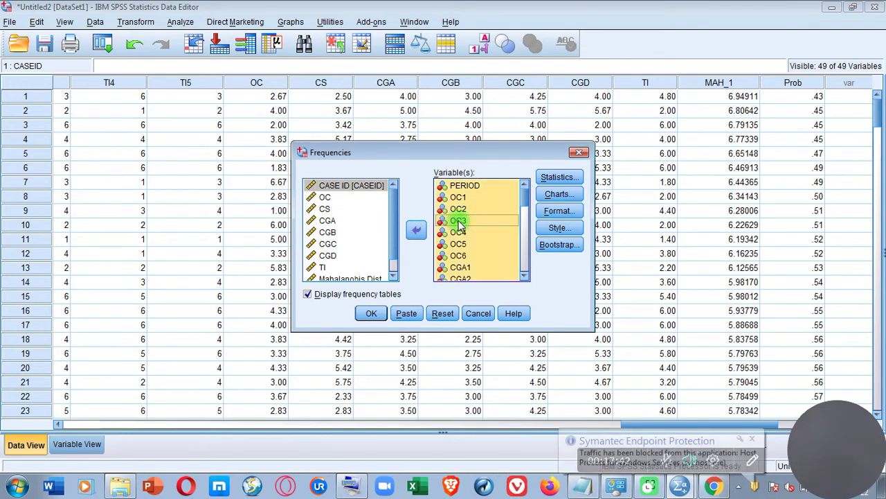
pyautogui.click(417, 232)
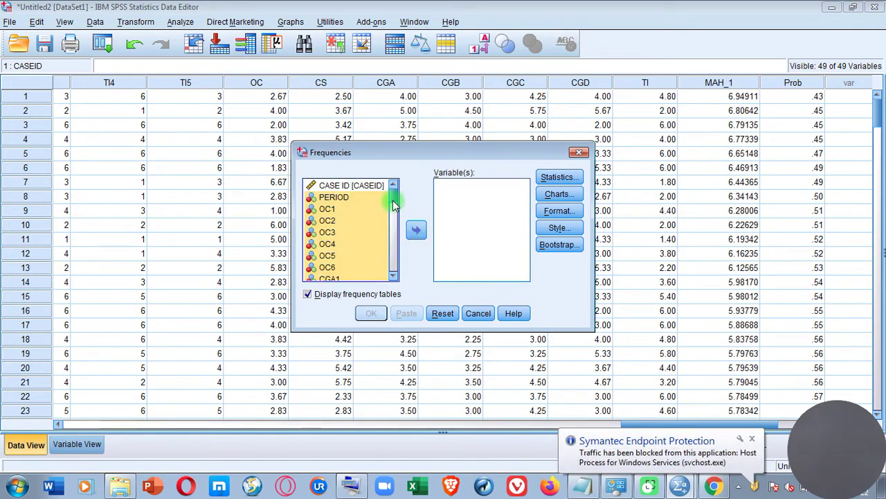
# Add the scale variables OC, CS, CGA, CGB, CGC, CGD and TI to the Frequencies analysis.
pyautogui.scroll(-12, 369, 239)
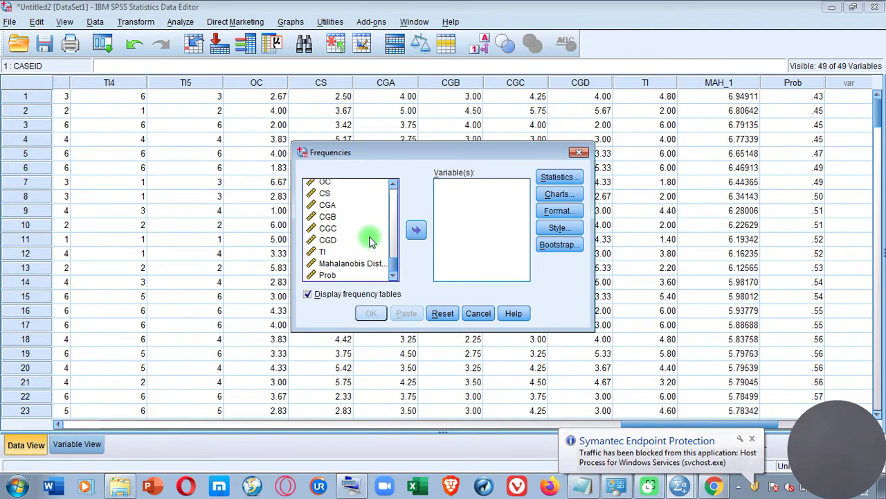
pyautogui.scroll(10, 369, 239)
pyautogui.click(332, 207)
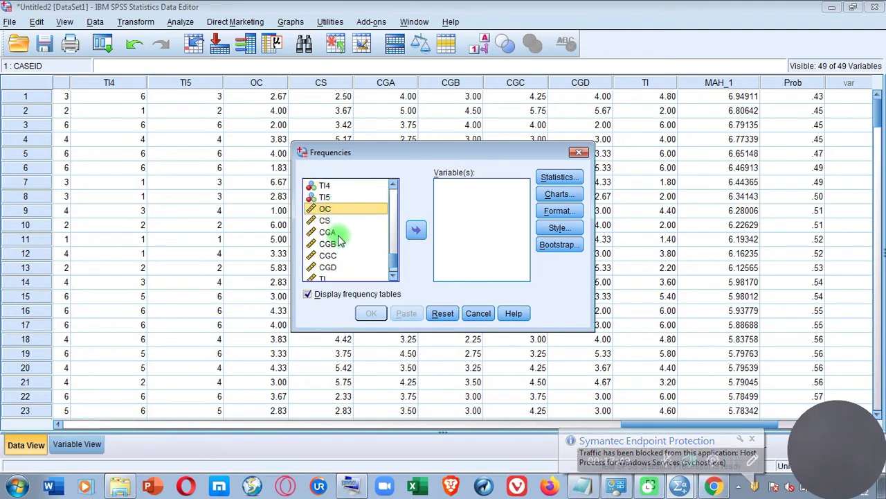
pyautogui.click(392, 275)
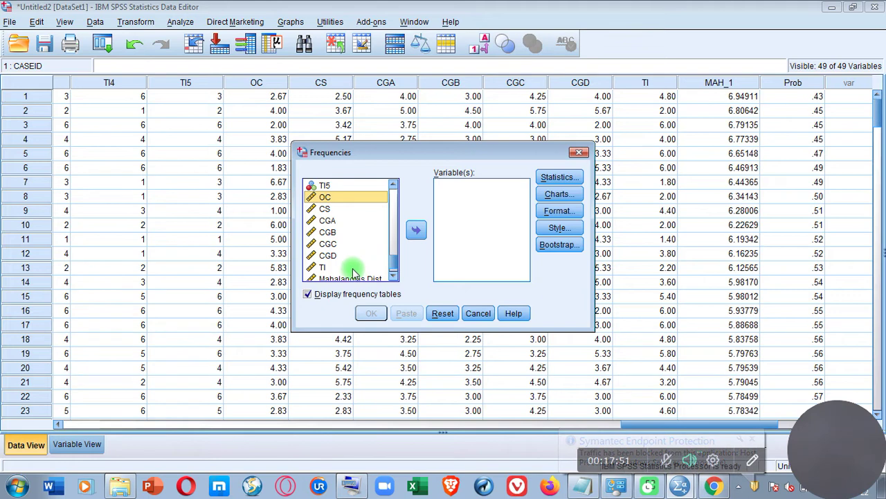
pyautogui.keyDown('shift'); pyautogui.click(322, 268); pyautogui.keyUp('shift')
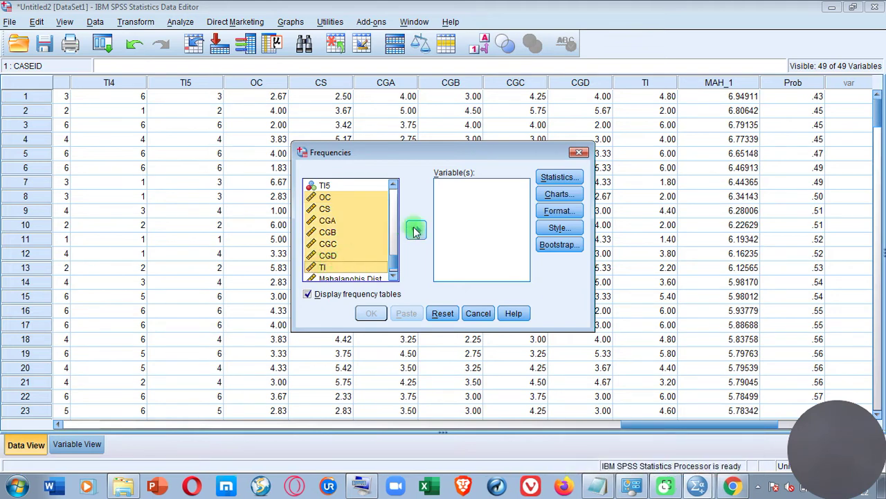
pyautogui.click(416, 230)
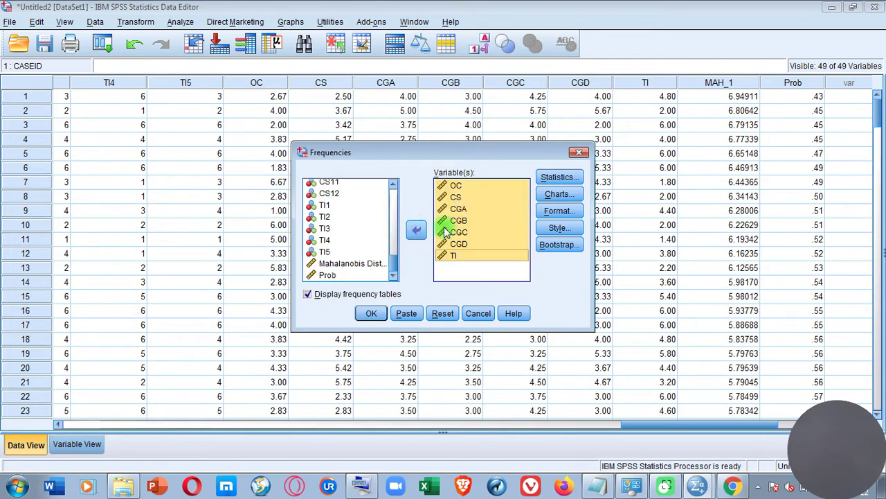
# Deselect mean, median and mode, request skewness and kurtosis instead, and run the Frequencies analysis.
pyautogui.click(561, 177)
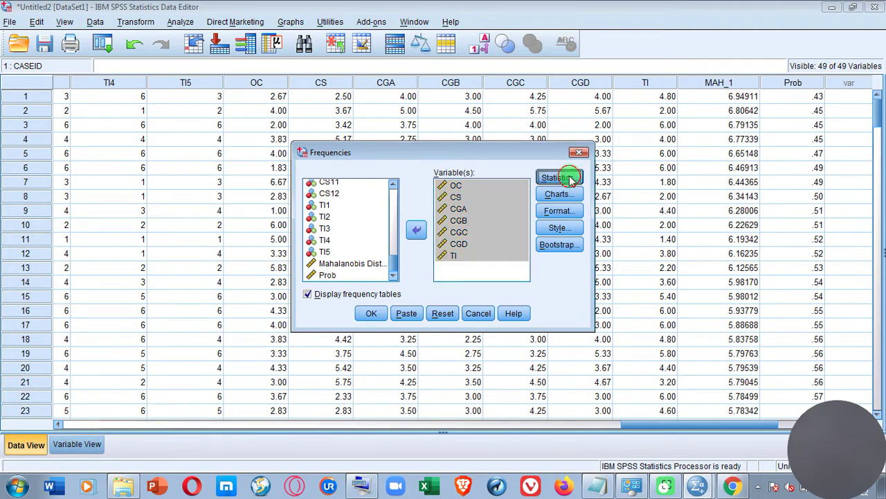
pyautogui.click(479, 153)
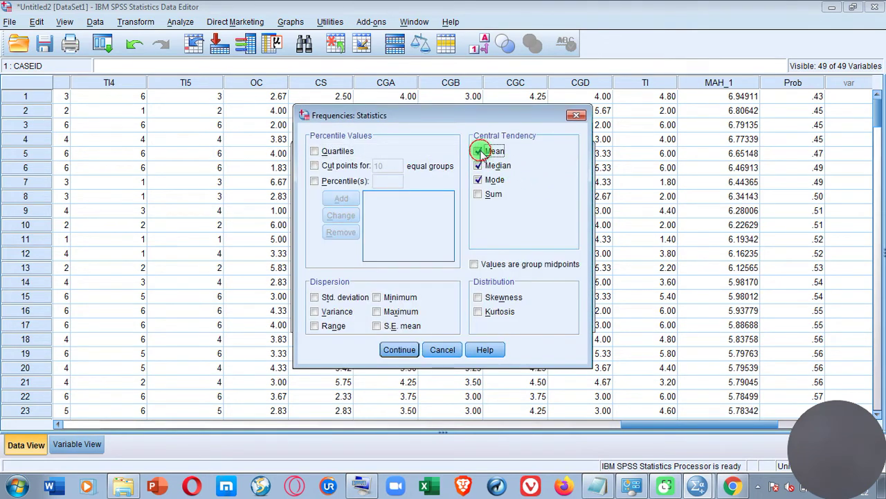
pyautogui.click(478, 165)
pyautogui.click(478, 180)
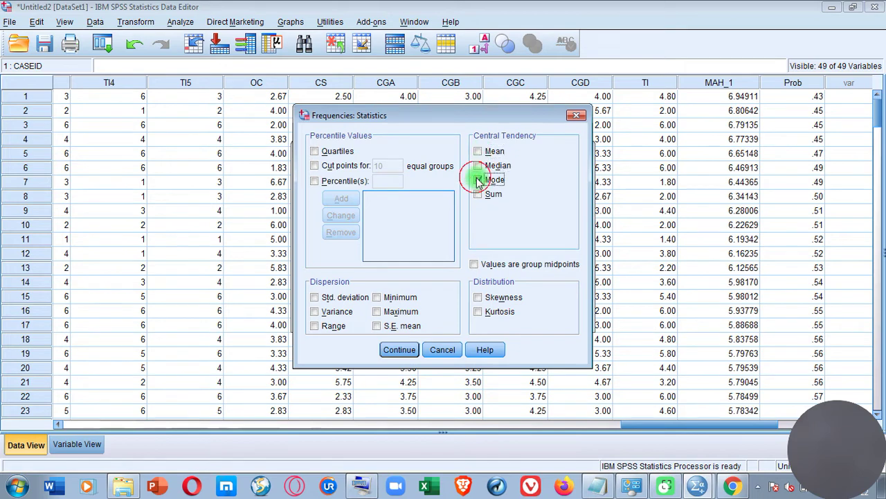
pyautogui.click(478, 297)
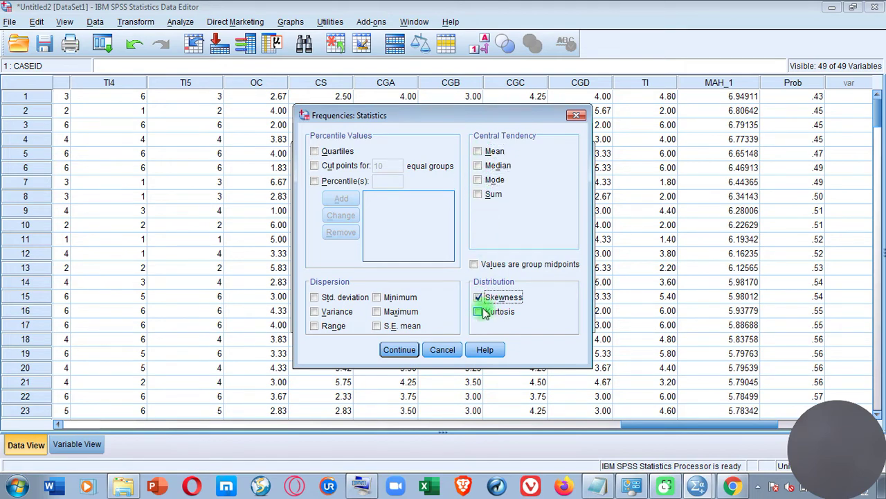
pyautogui.click(478, 311)
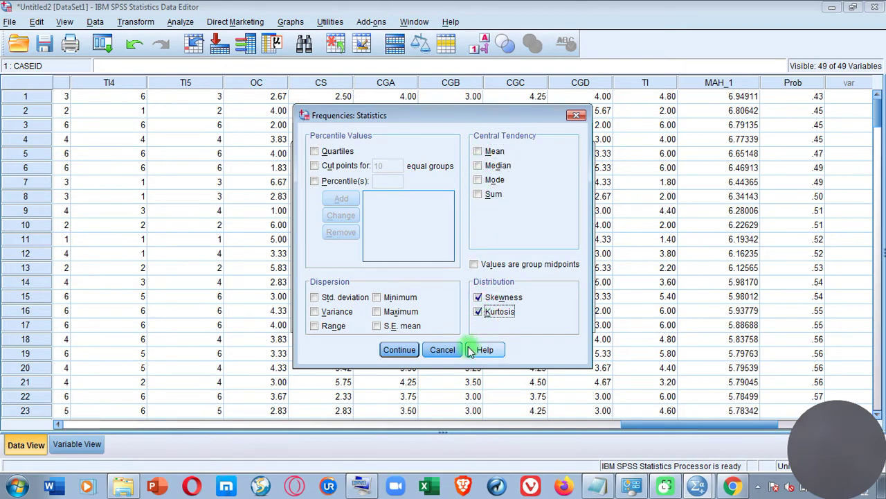
pyautogui.click(406, 349)
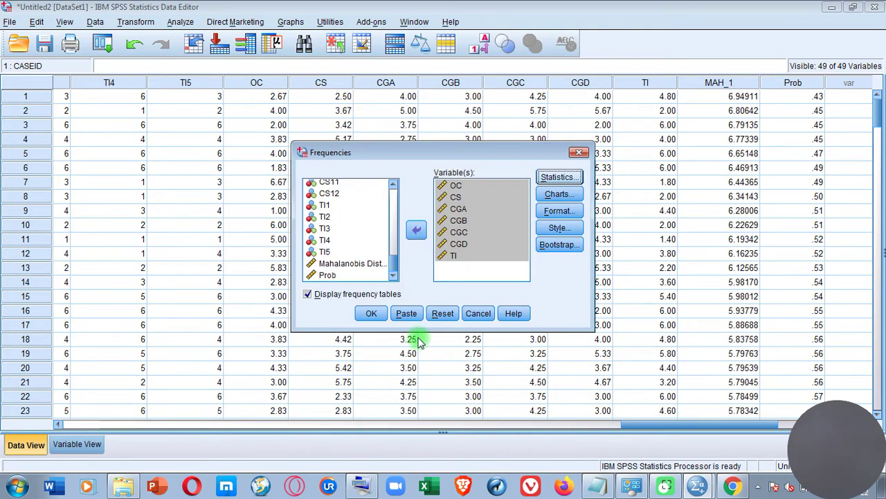
pyautogui.click(374, 317)
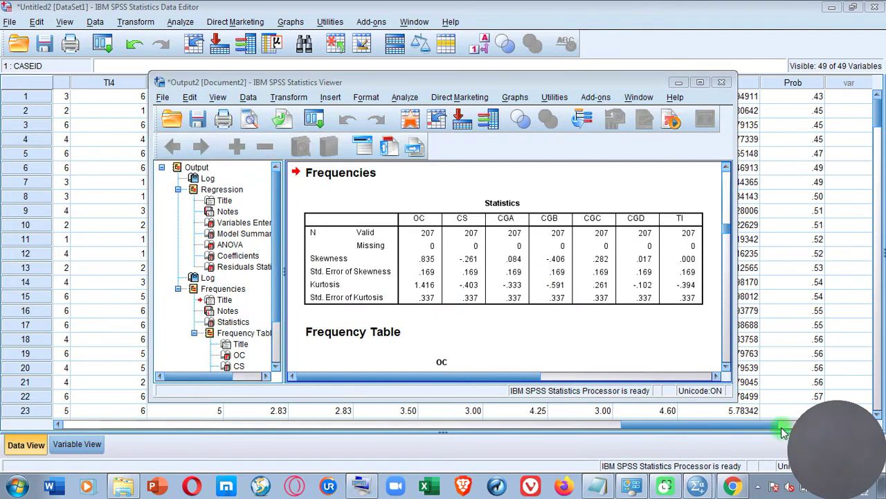
# Examine the skewness and kurtosis of all seven variables and the OC frequency table, and maximize the output window.
pyautogui.click(638, 330)
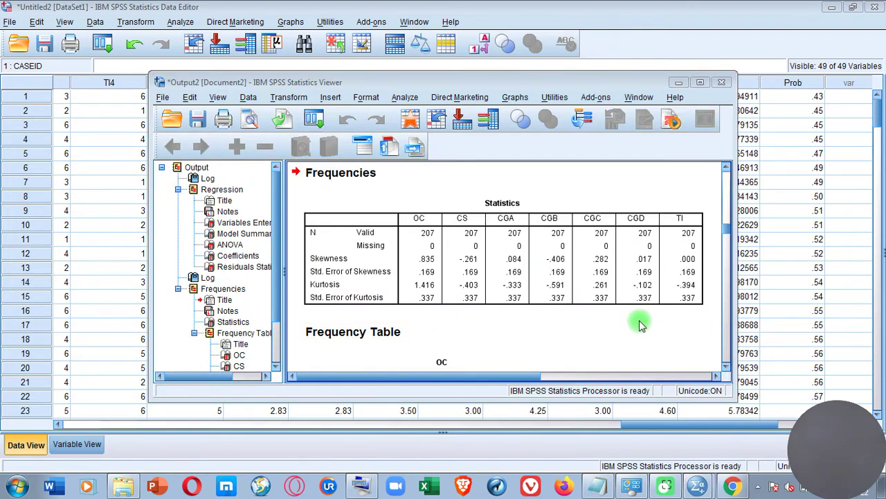
pyautogui.click(679, 293)
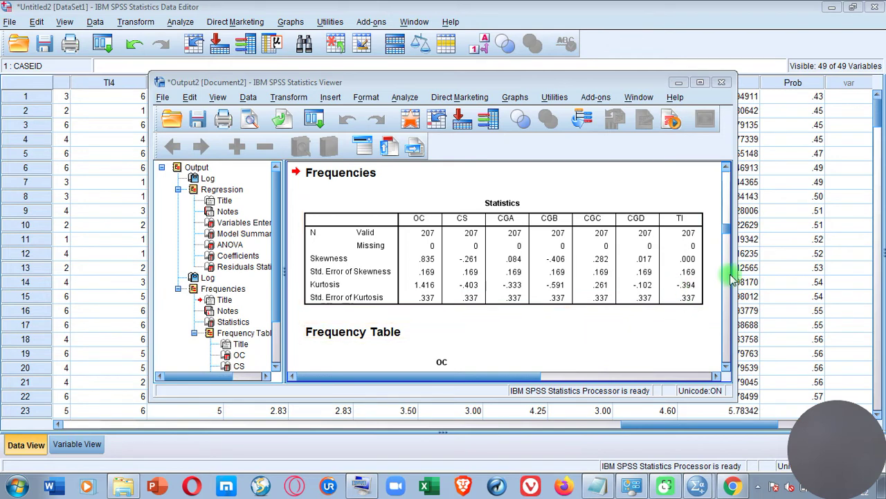
pyautogui.click(725, 369)
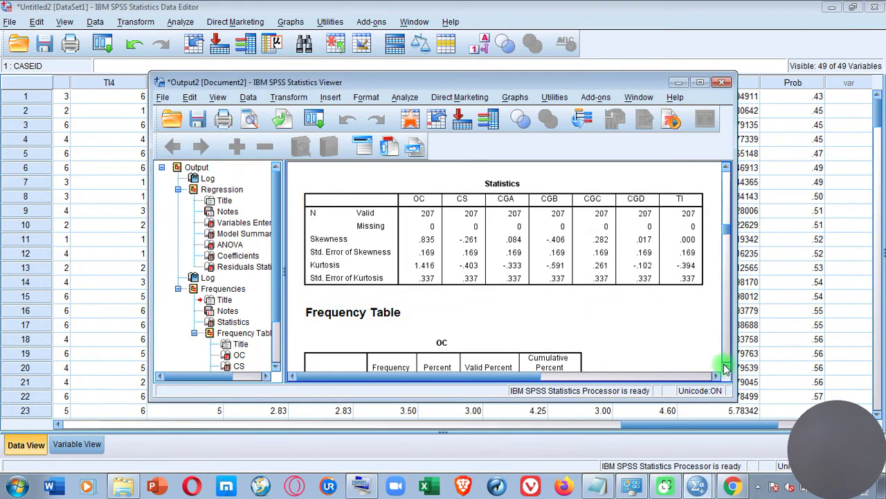
pyautogui.scroll(-2, 680, 329)
pyautogui.scroll(-3, 680, 329)
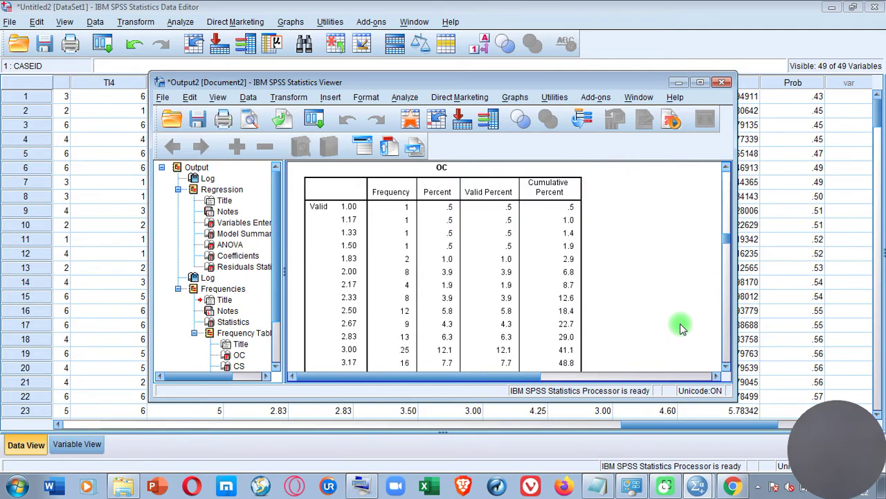
pyautogui.scroll(2, 680, 327)
pyautogui.scroll(6, 681, 327)
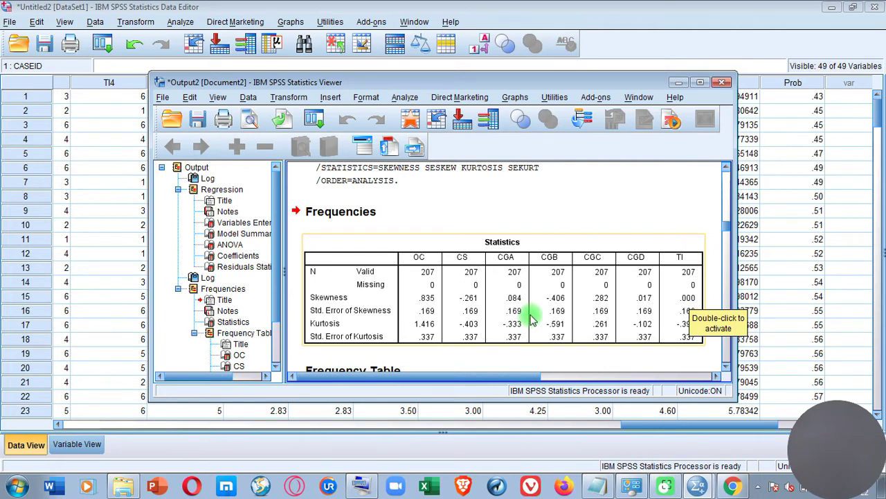
pyautogui.scroll(-2, 532, 318)
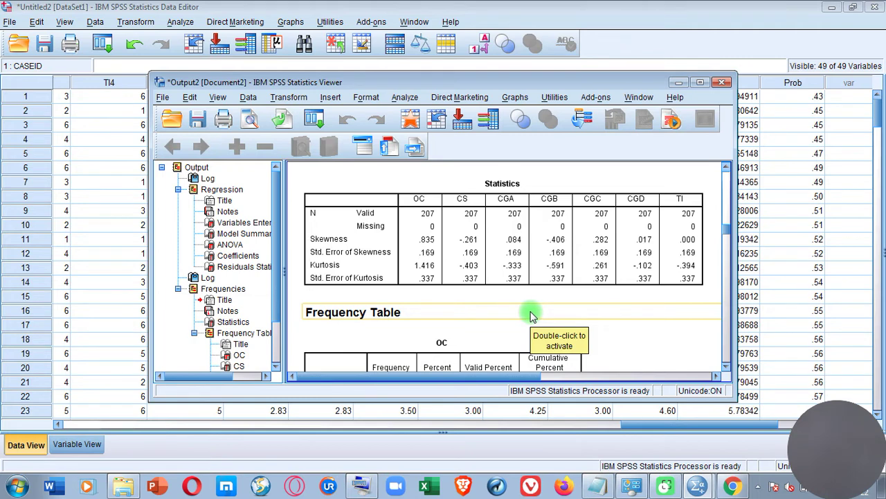
pyautogui.scroll(-2, 531, 316)
pyautogui.scroll(-2, 531, 315)
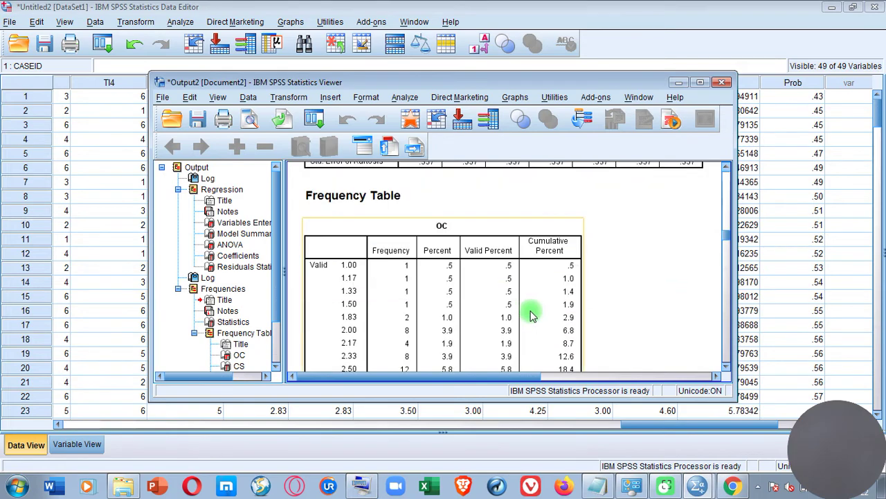
pyautogui.scroll(2, 645, 302)
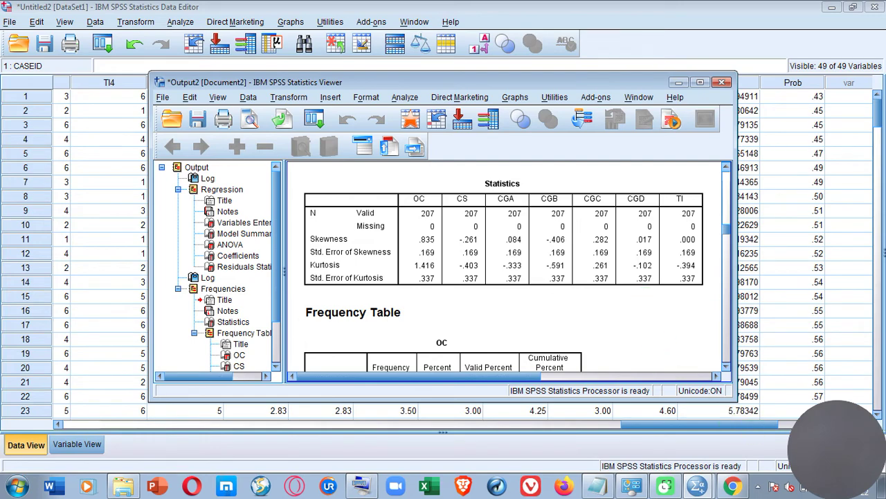
pyautogui.press('super+Up')
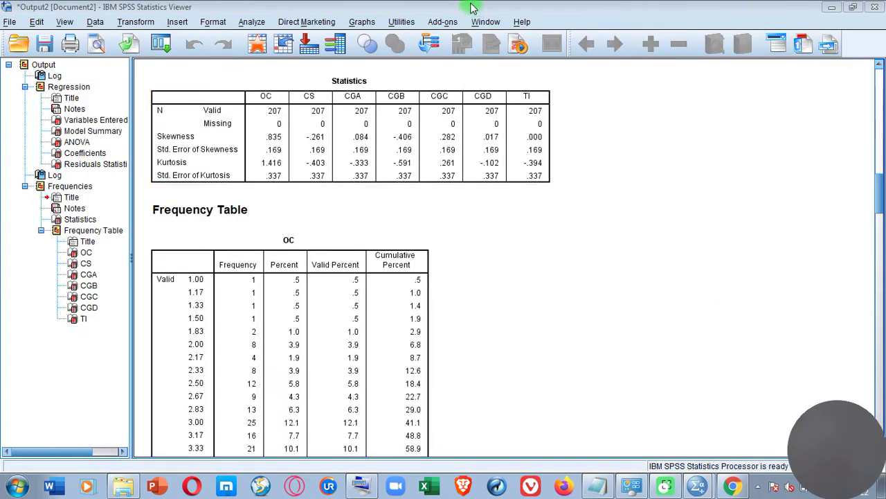
# Set up a linear regression with TI as the dependent variable and OC, CS, CGA, CGB, CGC and CGD as independents.
pyautogui.click(249, 22)
pyautogui.moveTo(344, 157)
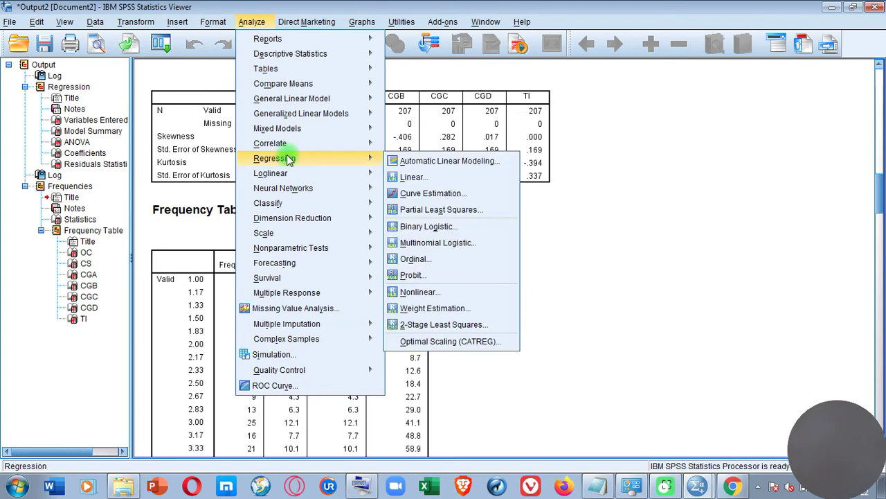
pyautogui.click(413, 177)
pyautogui.click(434, 139)
pyautogui.click(399, 135)
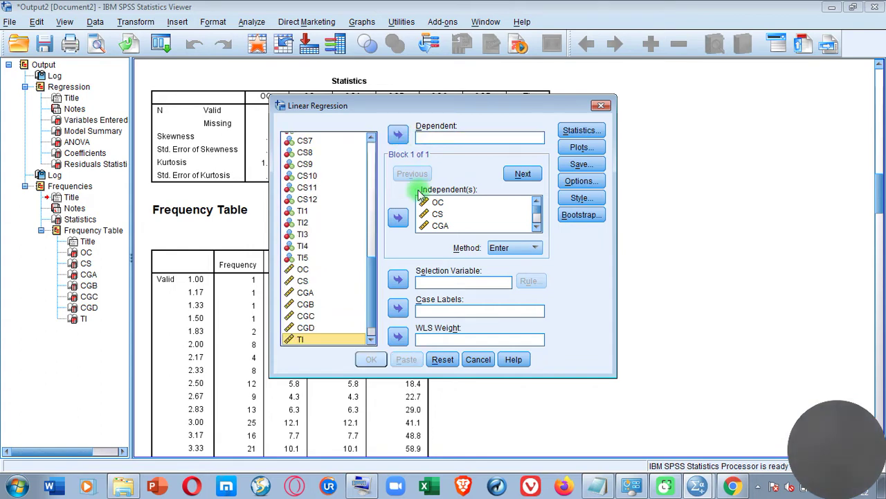
pyautogui.click(433, 204)
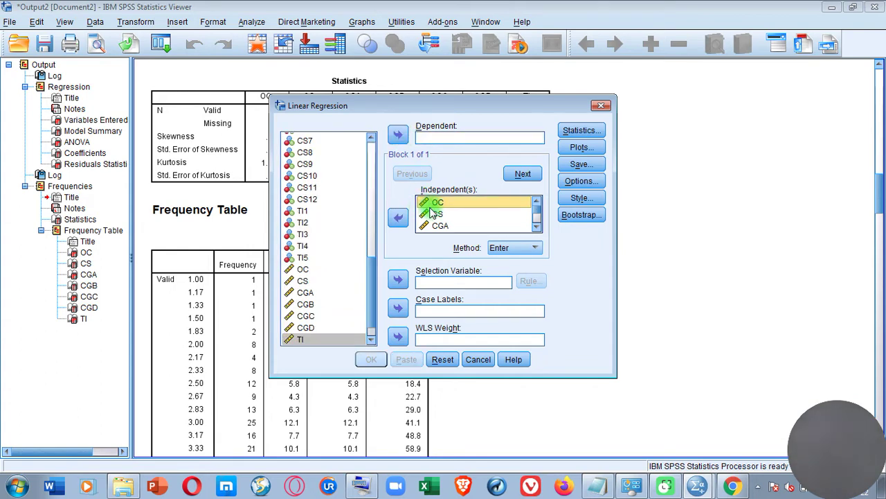
pyautogui.moveTo(435, 213); pyautogui.dragTo(435, 228)
pyautogui.click(398, 217)
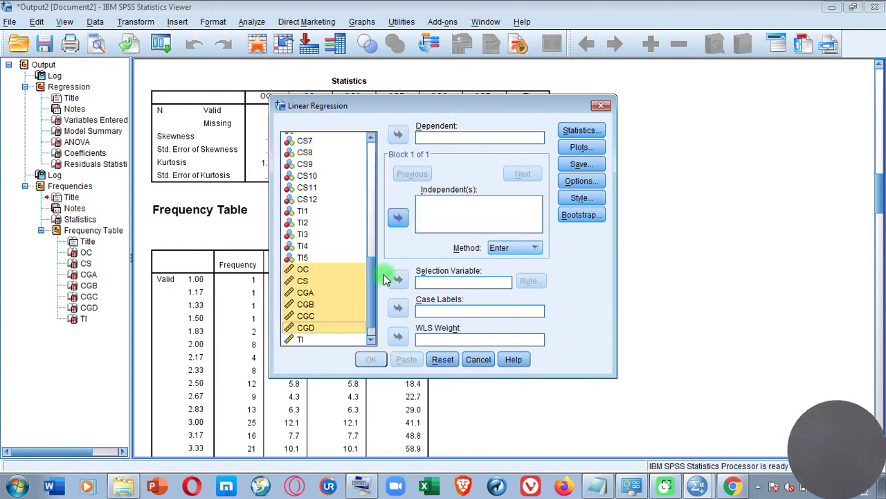
pyautogui.click(393, 221)
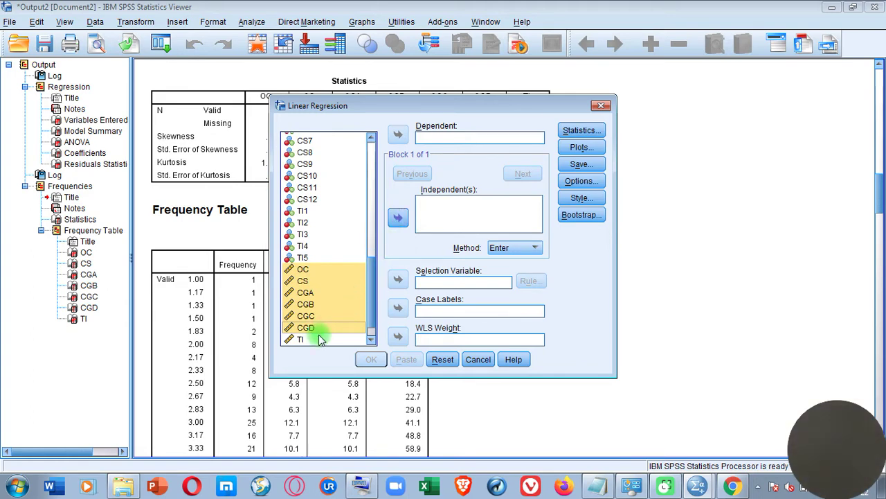
pyautogui.click(396, 220)
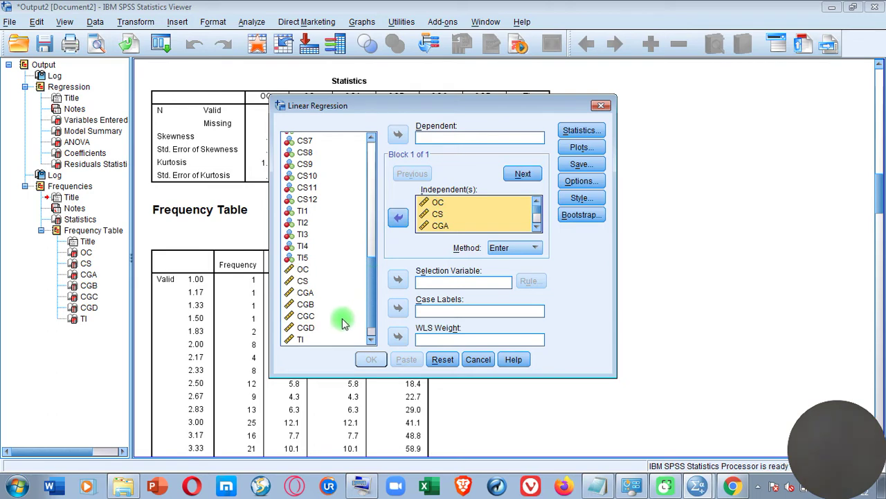
pyautogui.click(304, 338)
pyautogui.click(398, 135)
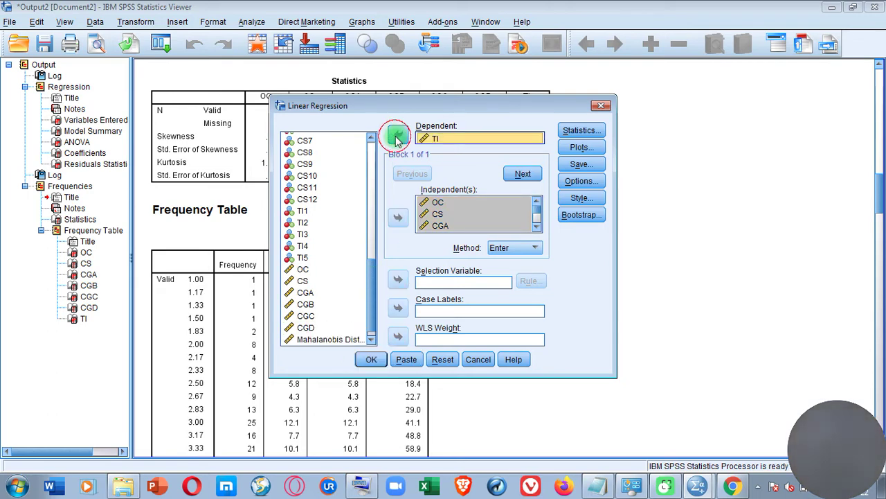
# Request only collinearity diagnostics, deselecting estimates and model fit, and run the linear regression.
pyautogui.click(580, 130)
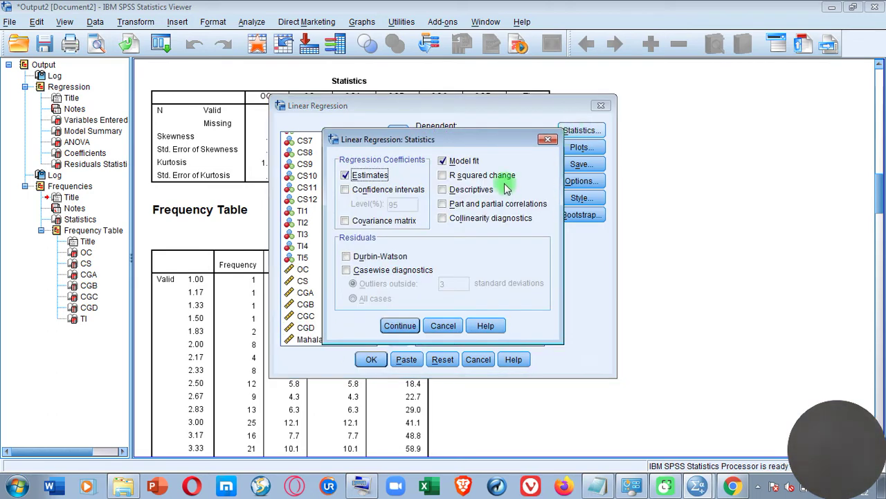
pyautogui.click(442, 161)
pyautogui.click(345, 175)
pyautogui.click(443, 218)
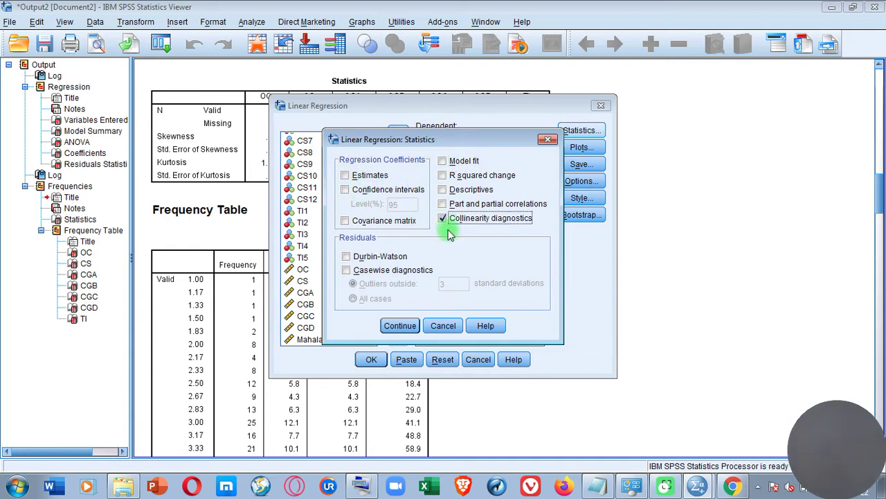
pyautogui.click(400, 326)
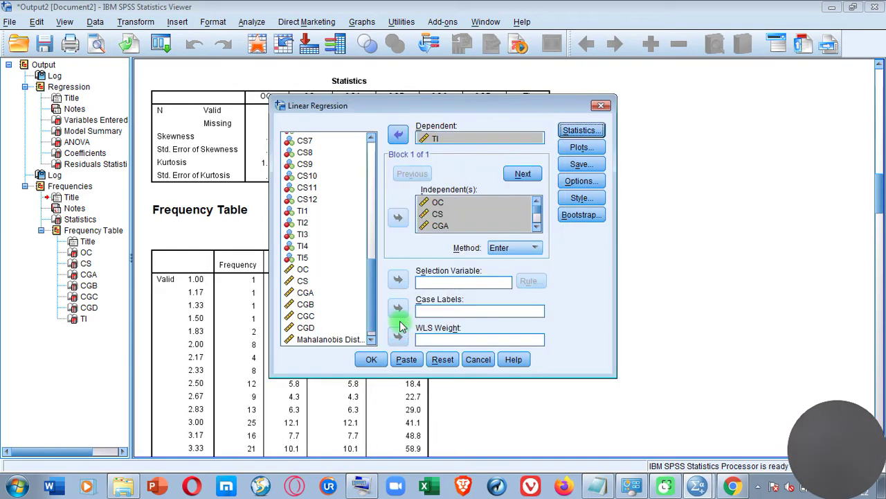
pyautogui.click(372, 359)
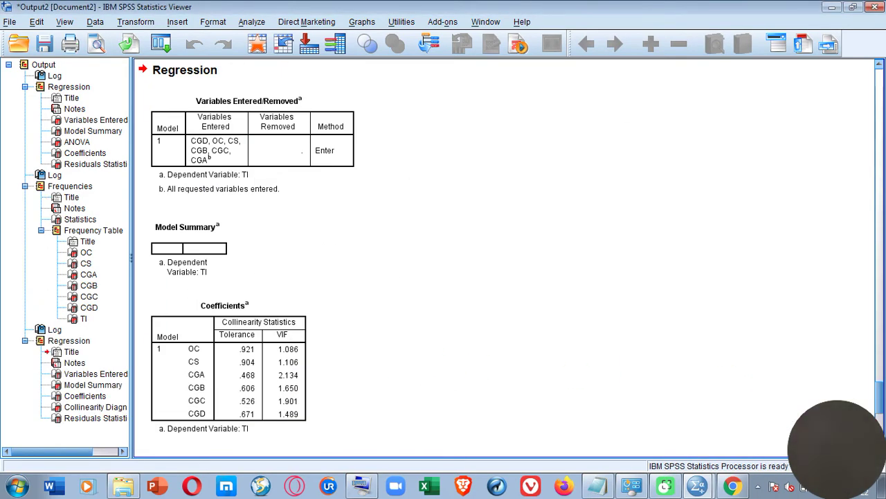
# Examine the regression output's tolerance and VIF values, the collinearity diagnostics and the residuals statistics.
pyautogui.scroll(2, 313, 265)
pyautogui.scroll(-1, 315, 265)
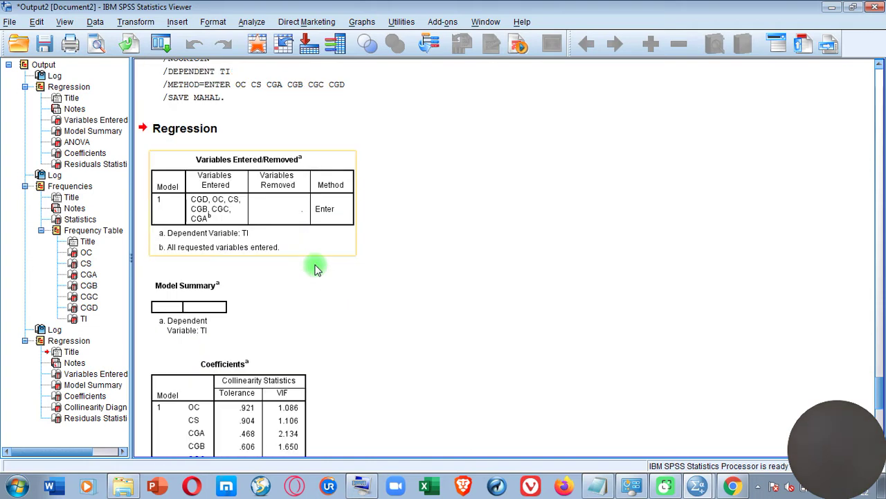
pyautogui.click(248, 284)
pyautogui.scroll(-1, 249, 284)
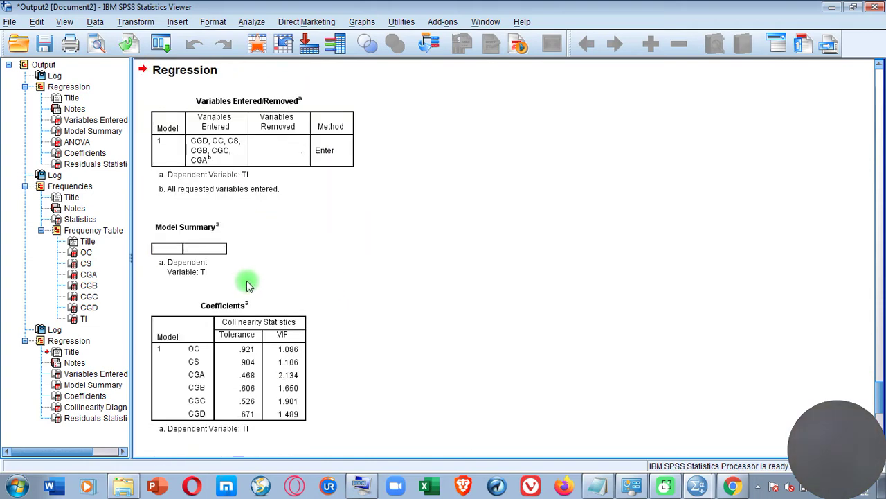
pyautogui.scroll(-2, 248, 284)
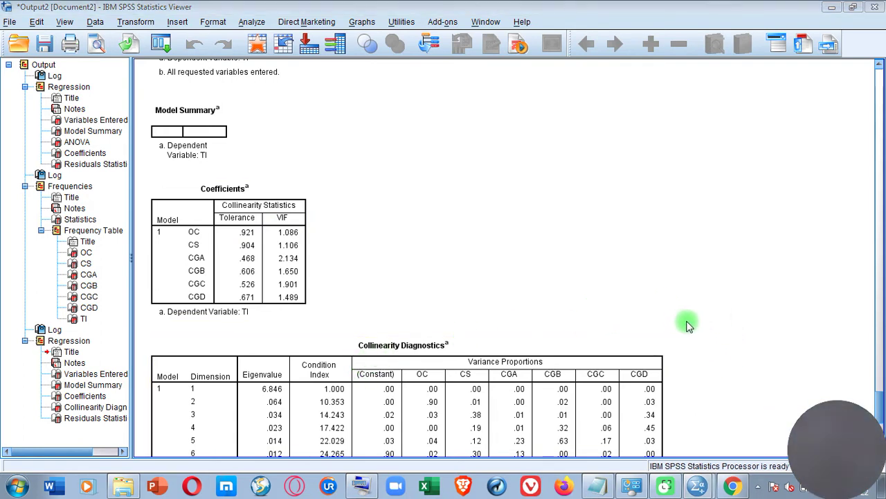
pyautogui.scroll(-5, 696, 324)
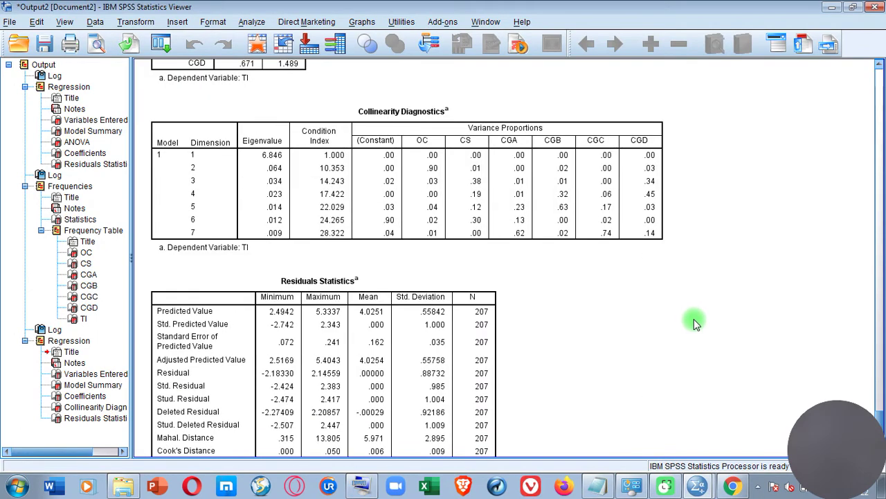
pyautogui.scroll(-2, 696, 324)
pyautogui.scroll(8, 696, 322)
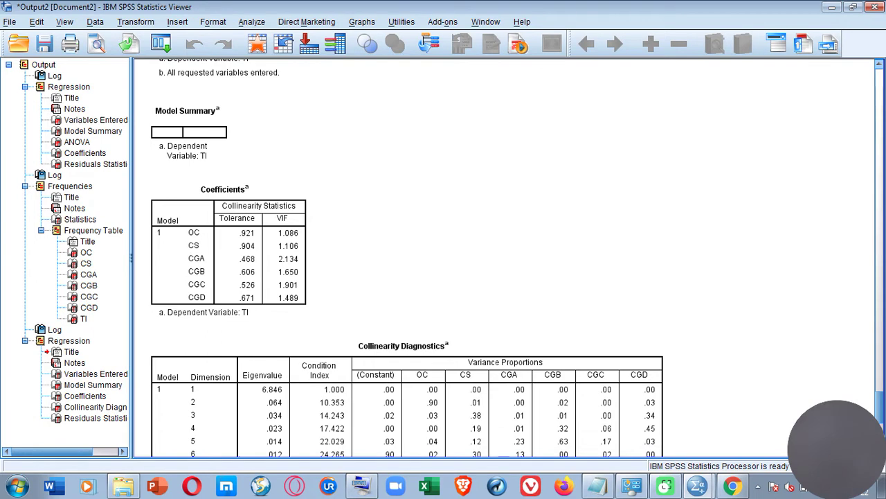
# Start a Reliability Analysis from the scale procedures.
pyautogui.click(249, 21)
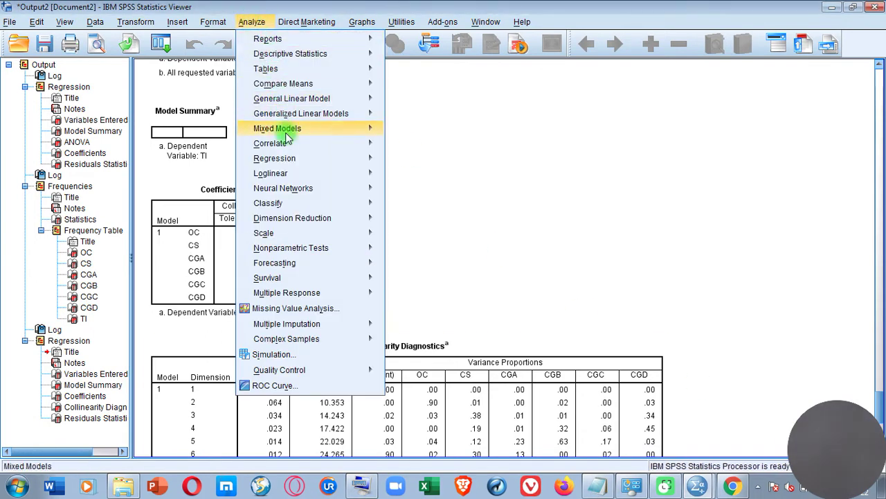
pyautogui.moveTo(294, 147)
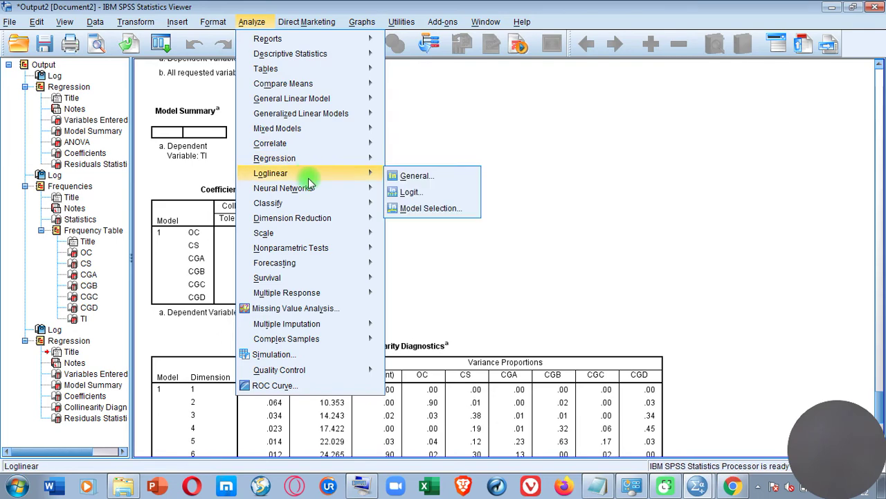
pyautogui.moveTo(340, 233)
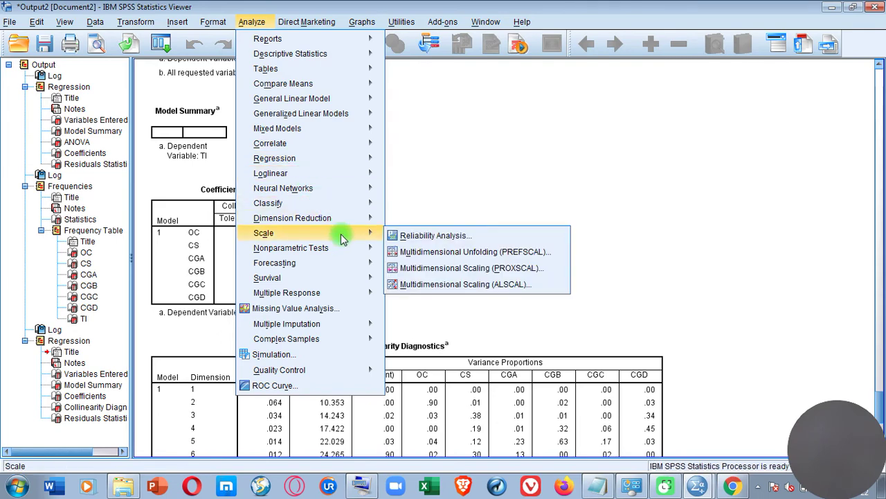
pyautogui.click(406, 235)
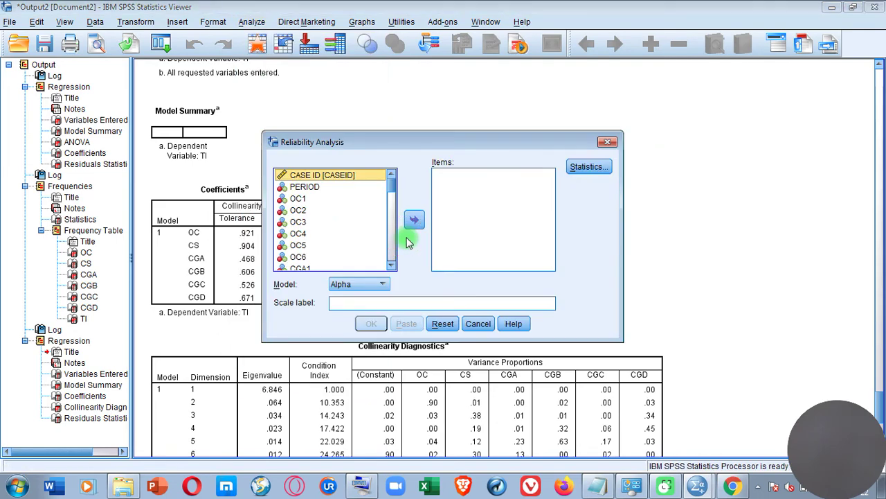
pyautogui.moveTo(392, 219); pyautogui.dragTo(395, 253)
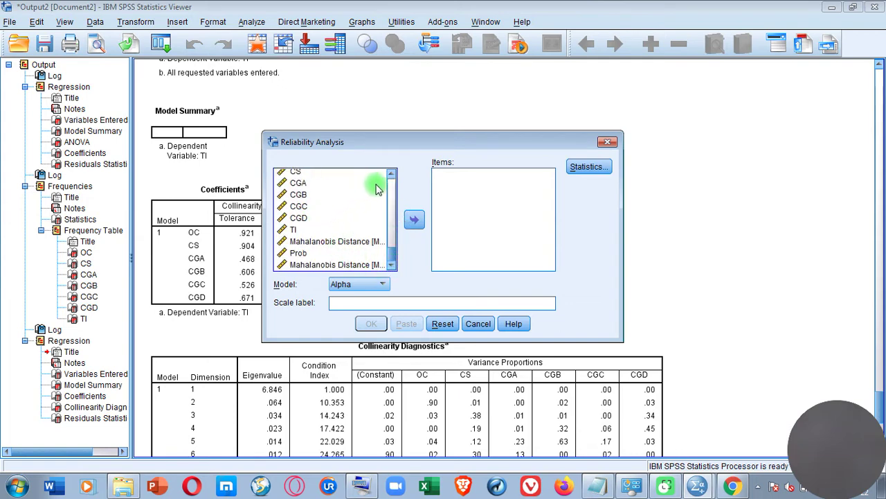
pyautogui.click(392, 173)
pyautogui.click(392, 174)
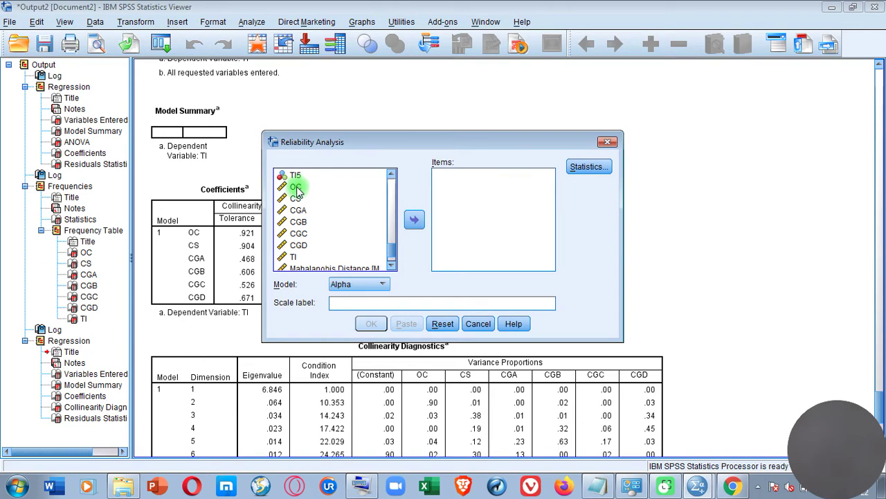
pyautogui.click(295, 187)
pyautogui.click(414, 220)
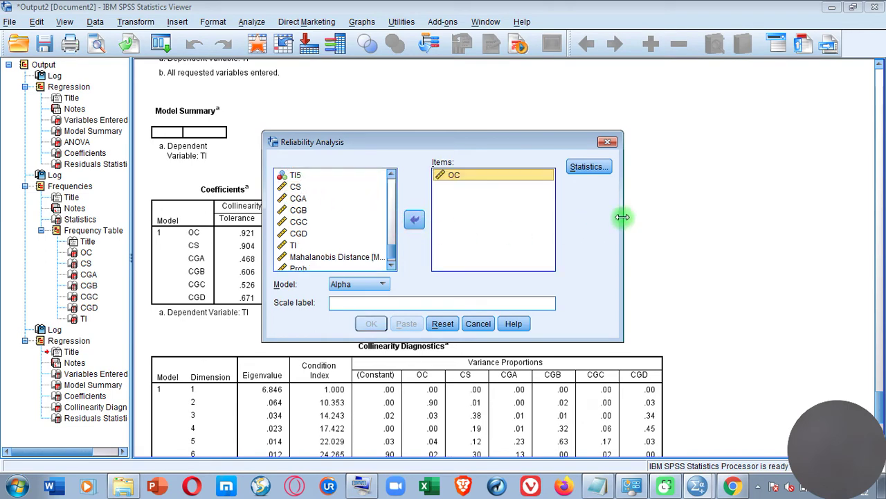
pyautogui.click(582, 167)
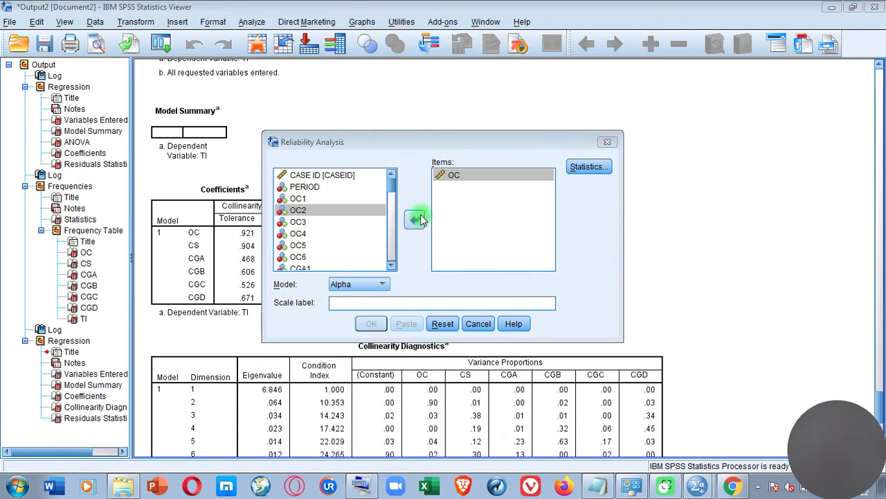
pyautogui.click(419, 219)
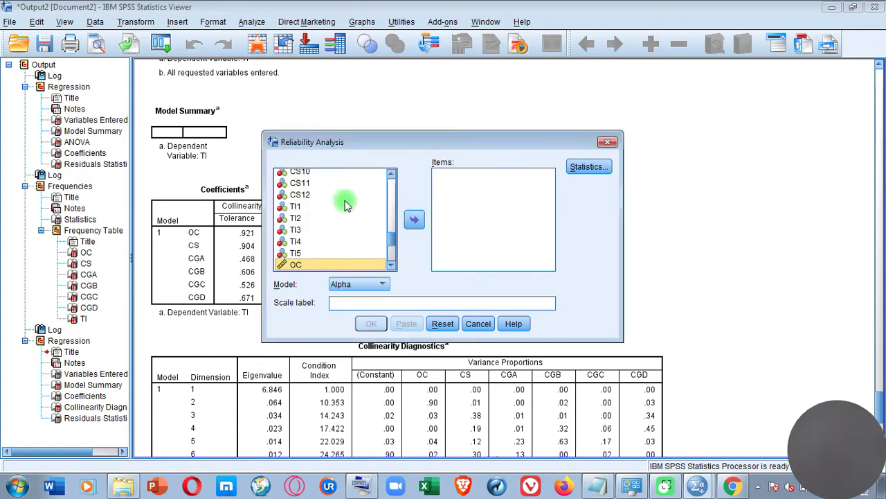
pyautogui.scroll(10, 390, 198)
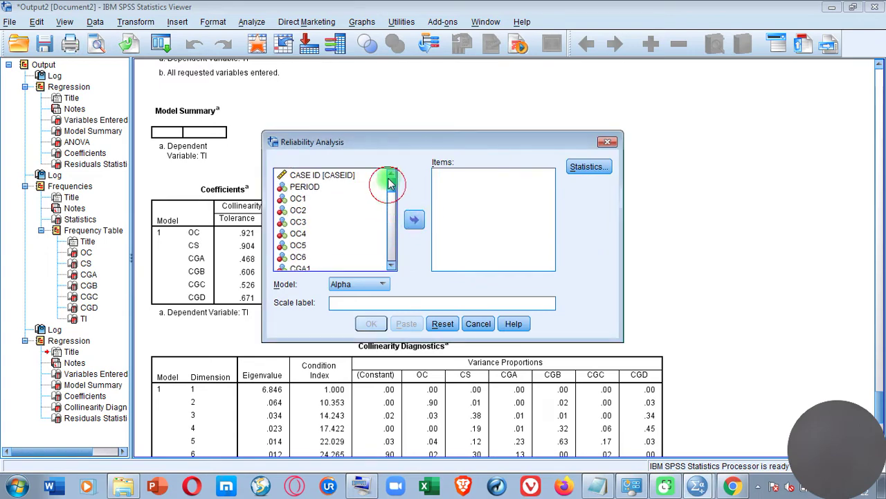
# Run the reliability analysis on items OC1 to OC6 with the Alpha model and bring its output into view.
pyautogui.click(300, 199)
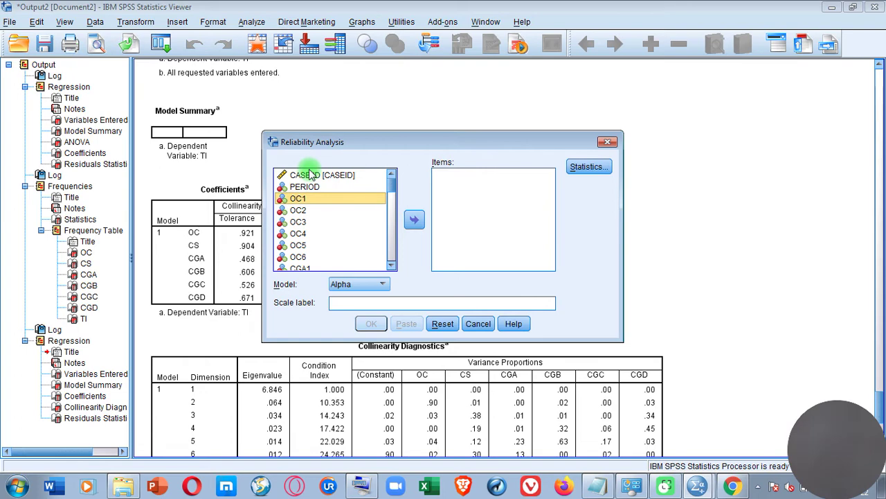
pyautogui.hotkey('shift', 'Down')
pyautogui.hotkey('shift', 'Down')
pyautogui.hotkey('shift', 'Down')
pyautogui.hotkey('shift', 'Down')
pyautogui.hotkey('shift', 'Down')
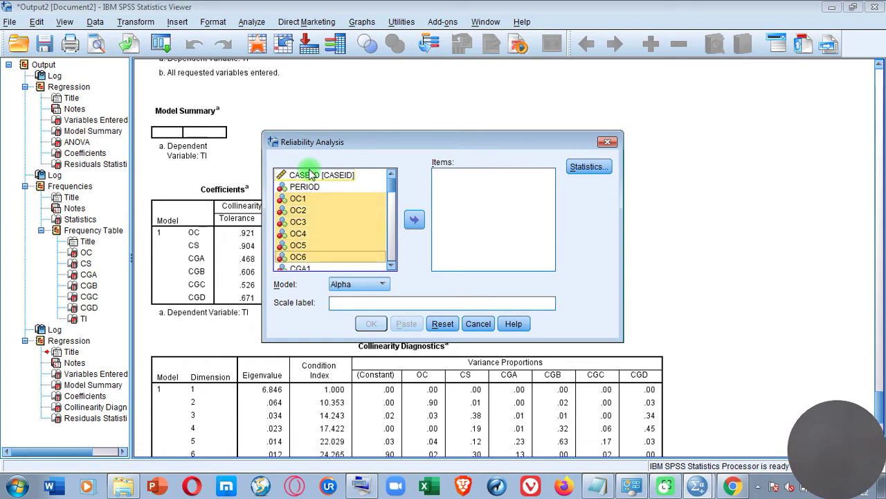
pyautogui.click(413, 226)
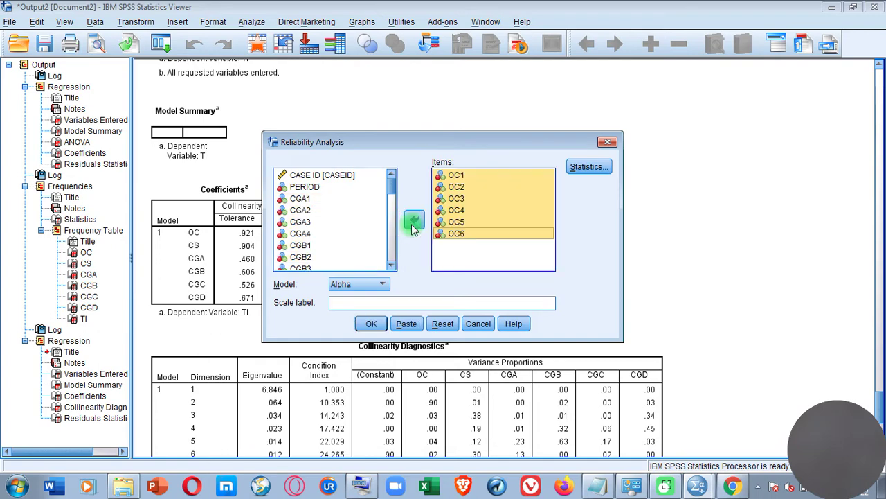
pyautogui.click(371, 324)
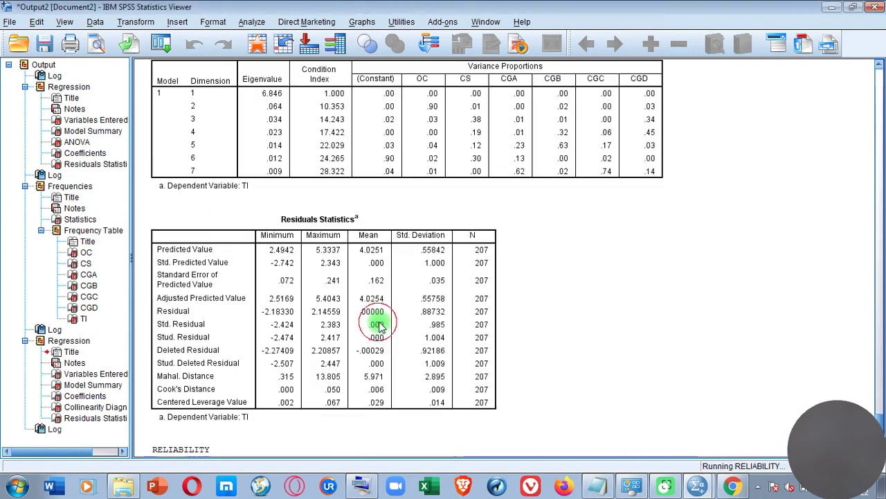
pyautogui.scroll(-1, 664, 294)
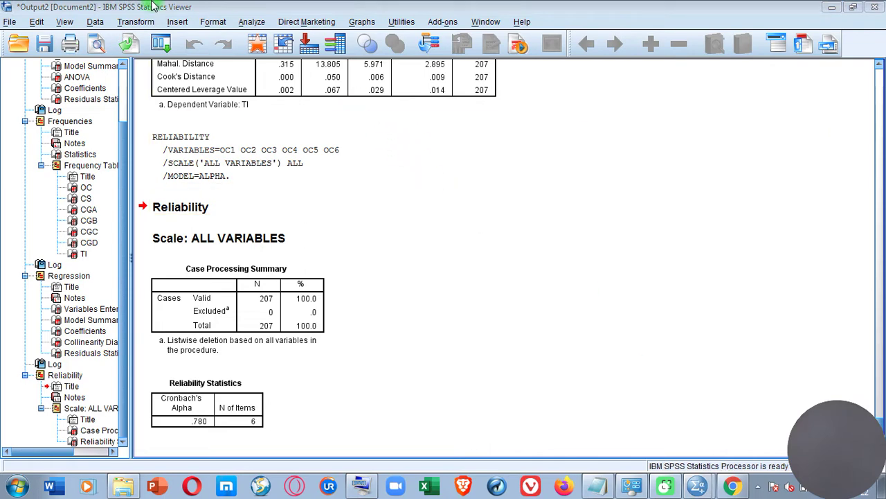
# Run a factor analysis on CGA1, CGA2, CGA3 and CGA4 and check the loadings in the component matrix.
pyautogui.click(249, 24)
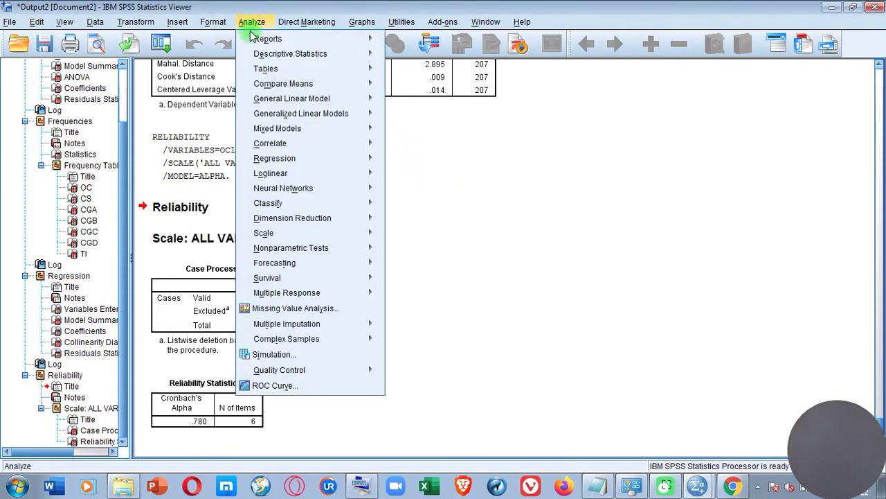
pyautogui.moveTo(377, 231)
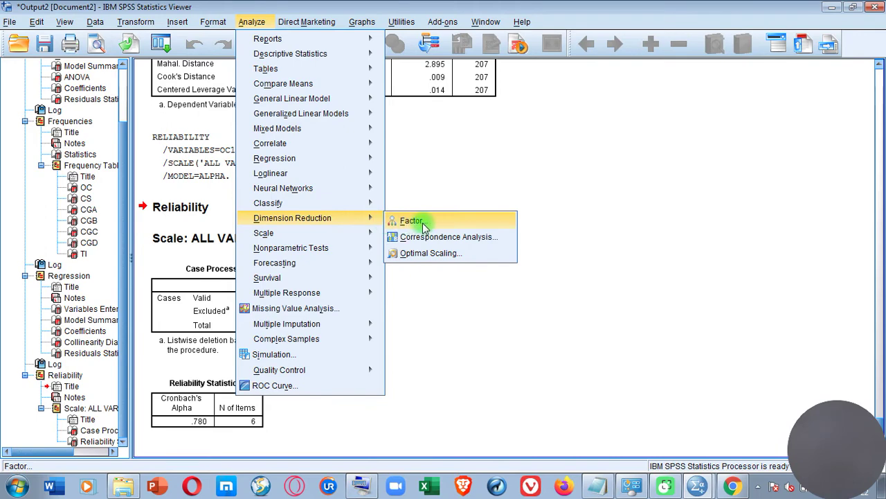
pyautogui.click(434, 225)
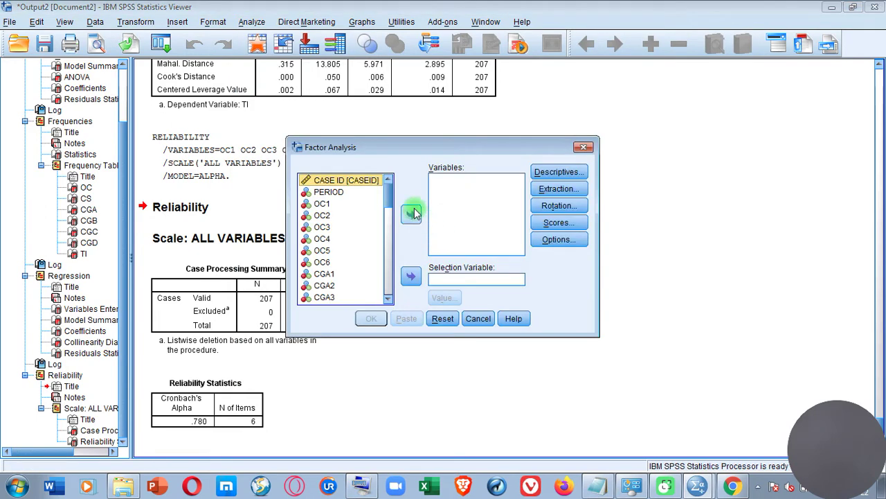
pyautogui.click(331, 274)
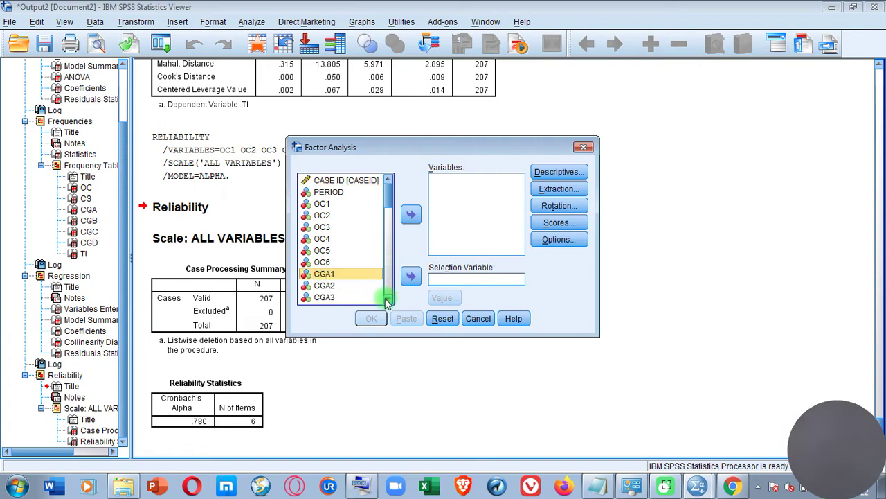
pyautogui.click(388, 299)
pyautogui.click(389, 299)
pyautogui.click(388, 299)
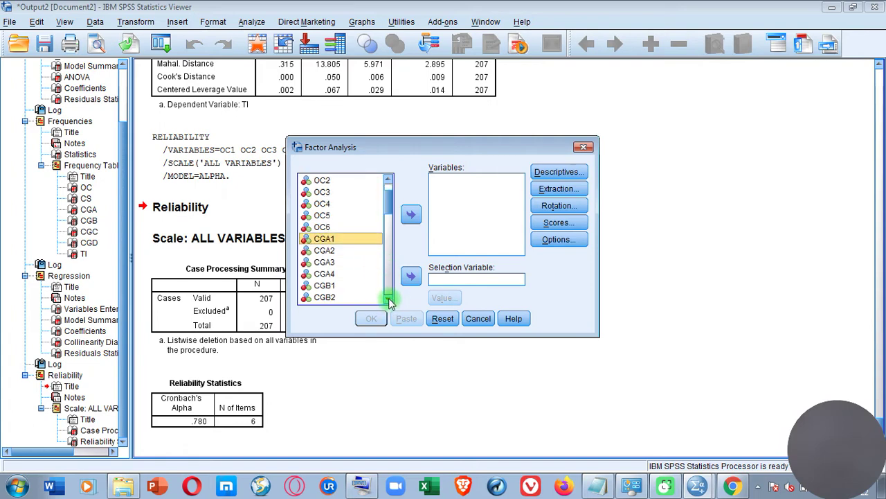
pyautogui.keyDown('shift'); pyautogui.click(331, 274); pyautogui.keyUp('shift')
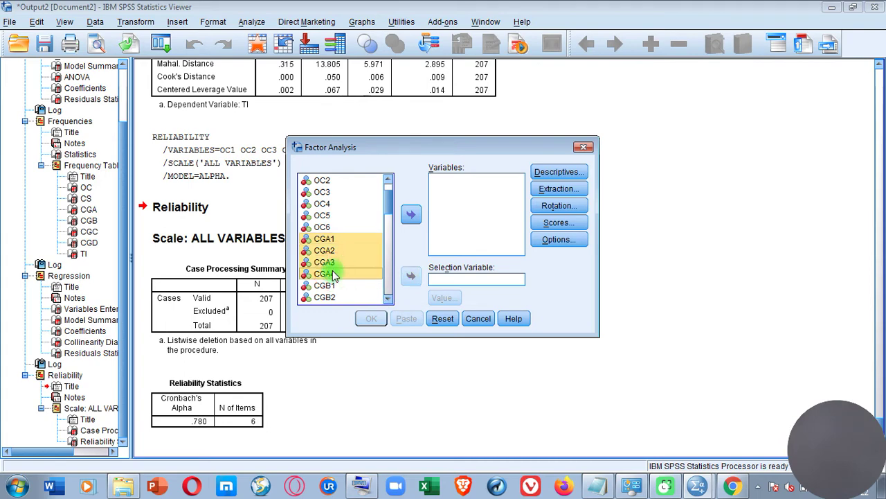
pyautogui.click(411, 215)
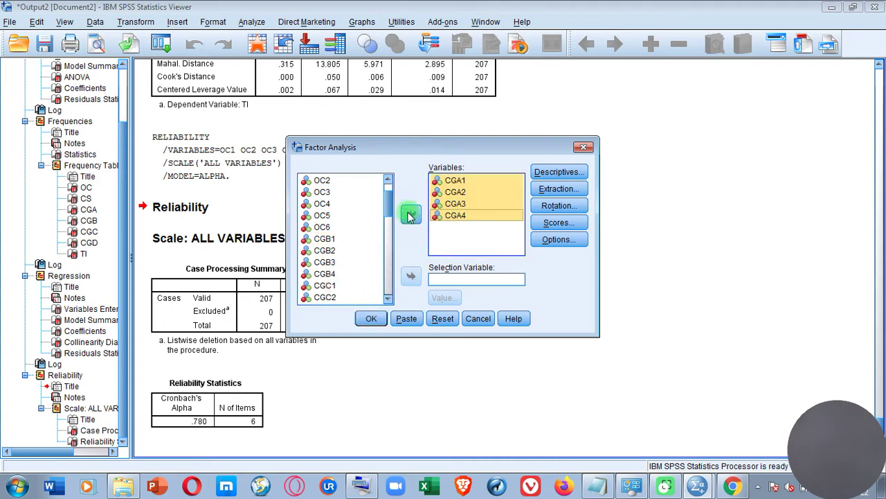
pyautogui.click(371, 319)
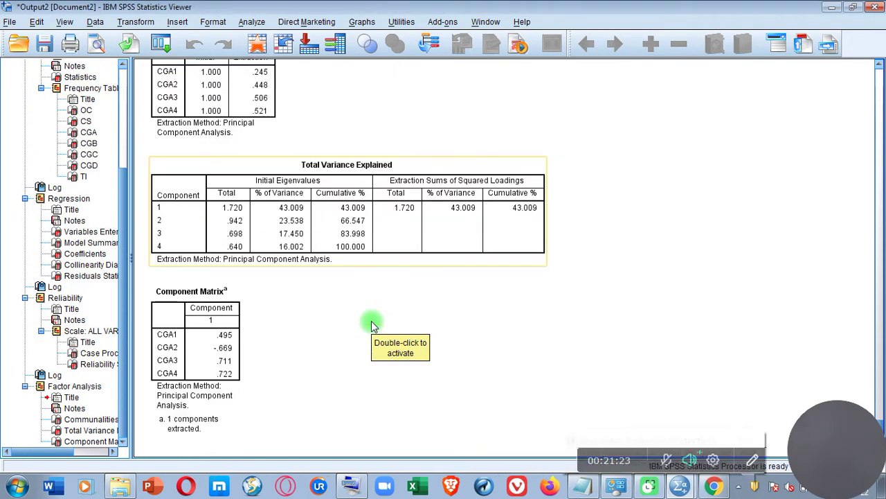
pyautogui.click(371, 326)
pyautogui.click(206, 320)
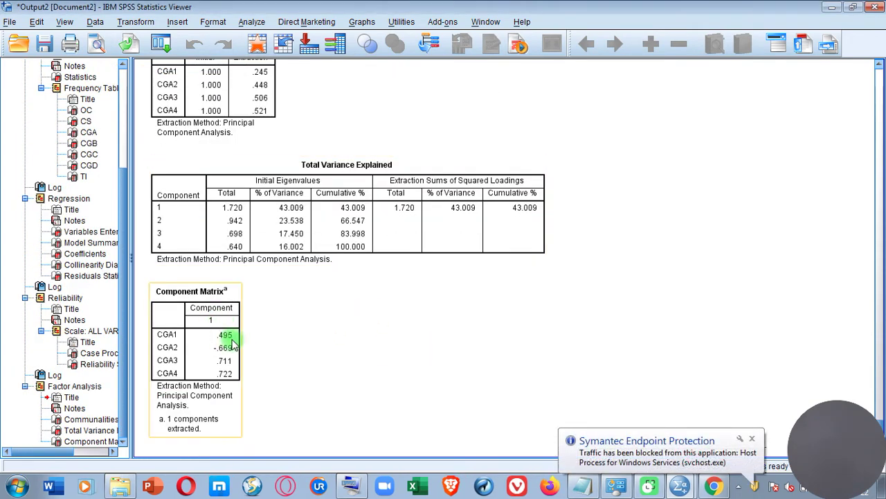
pyautogui.click(406, 389)
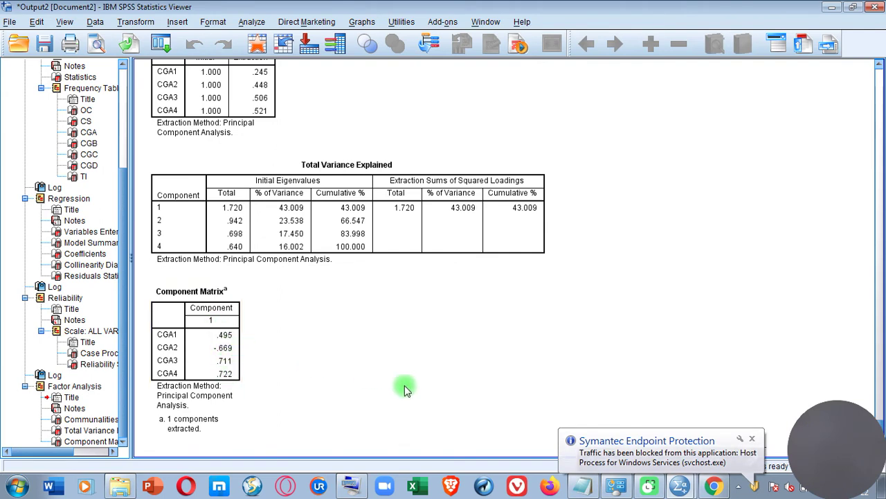
pyautogui.click(752, 438)
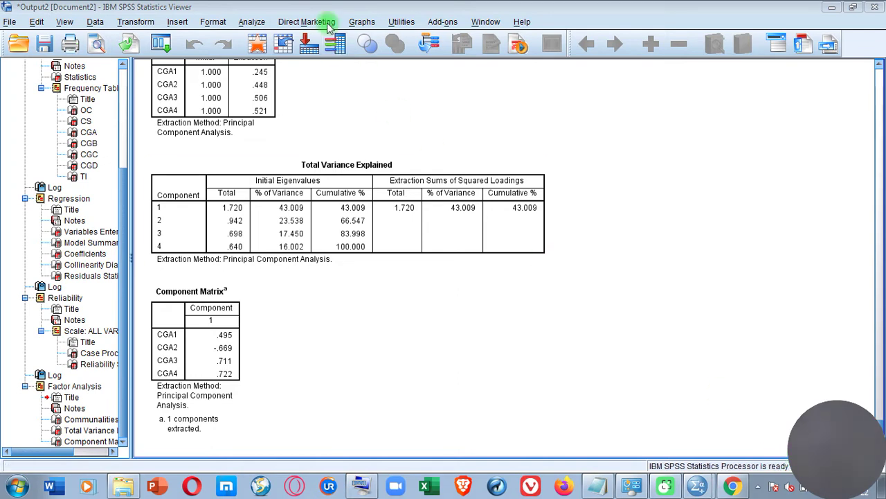
# Remove CGA1 from the factor analysis variables, rerun it and review the new variance and component tables.
pyautogui.click(251, 21)
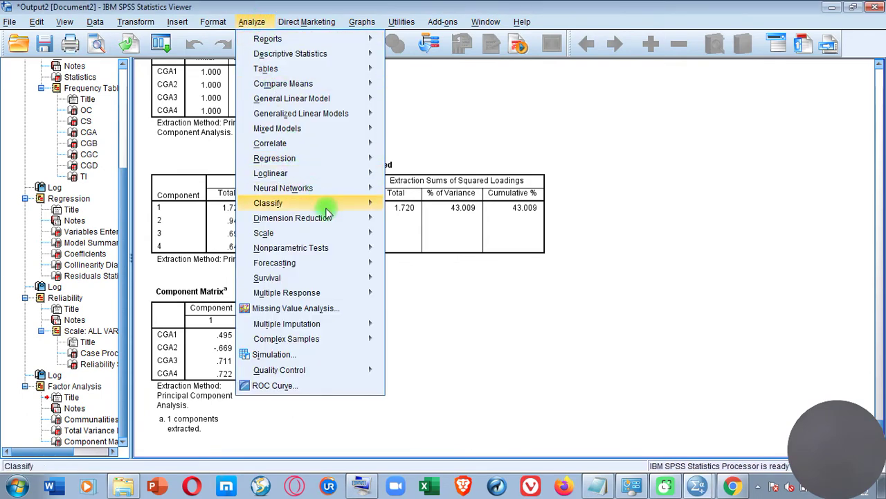
pyautogui.moveTo(380, 221)
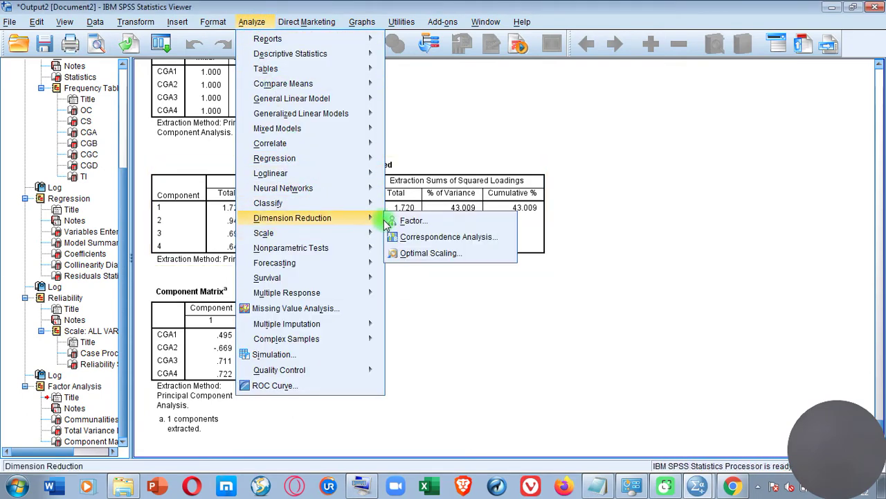
pyautogui.click(410, 220)
pyautogui.click(455, 181)
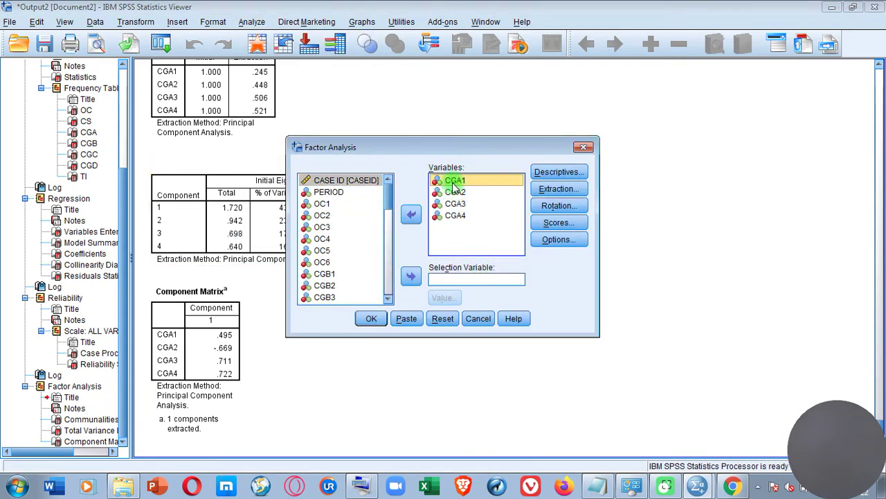
pyautogui.click(411, 215)
pyautogui.click(374, 319)
pyautogui.scroll(-1, 390, 309)
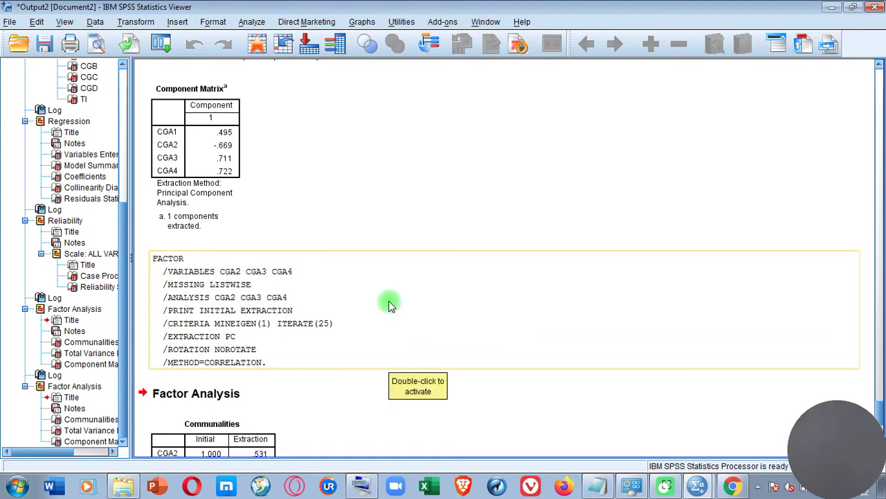
pyautogui.scroll(-8, 389, 305)
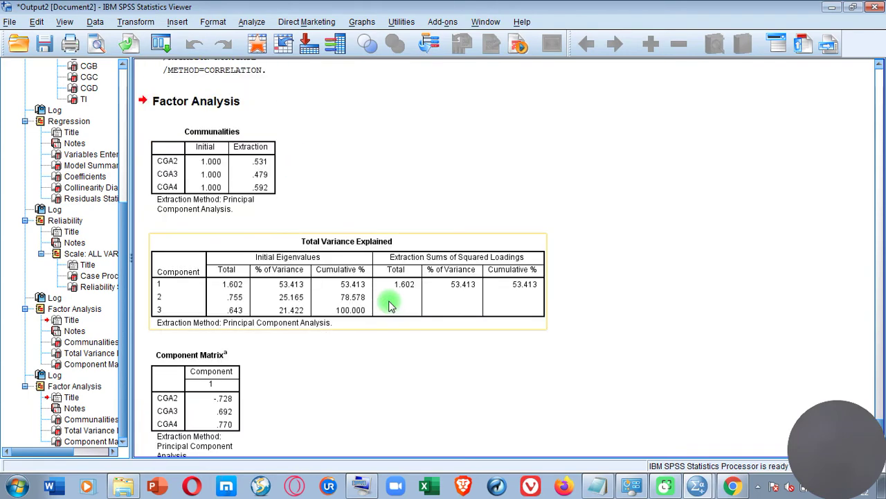
pyautogui.scroll(-2, 388, 305)
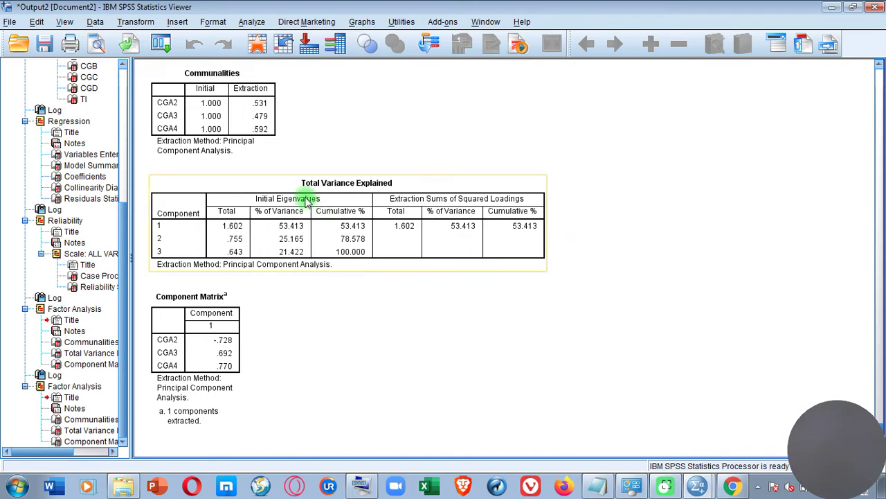
# Run a reliability analysis on items CGA2, CGA3 and CGA4 with the Alpha model.
pyautogui.click(248, 23)
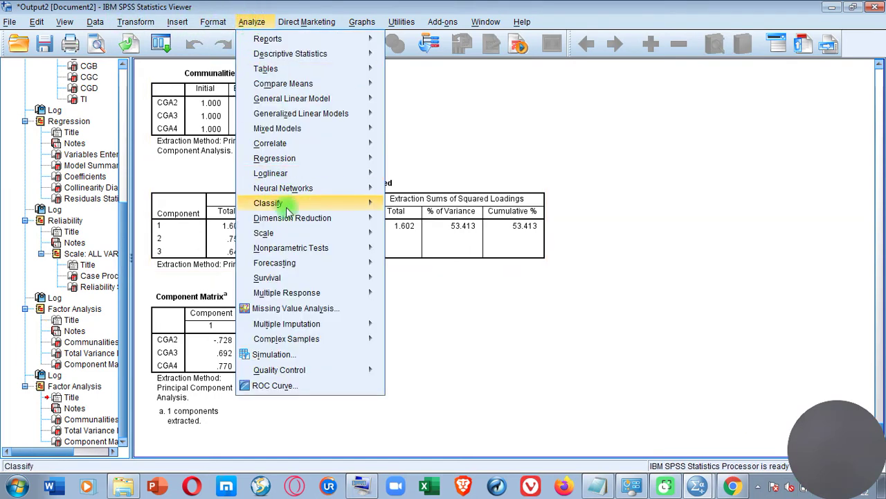
pyautogui.moveTo(301, 238)
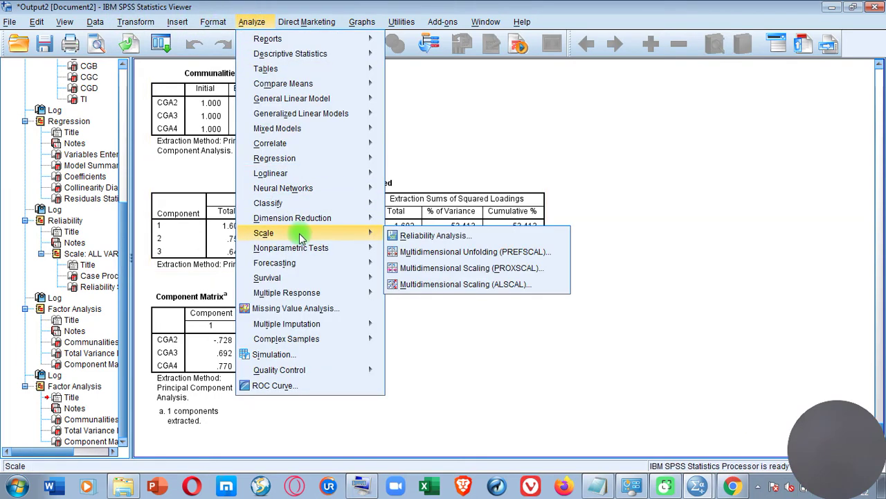
pyautogui.click(404, 238)
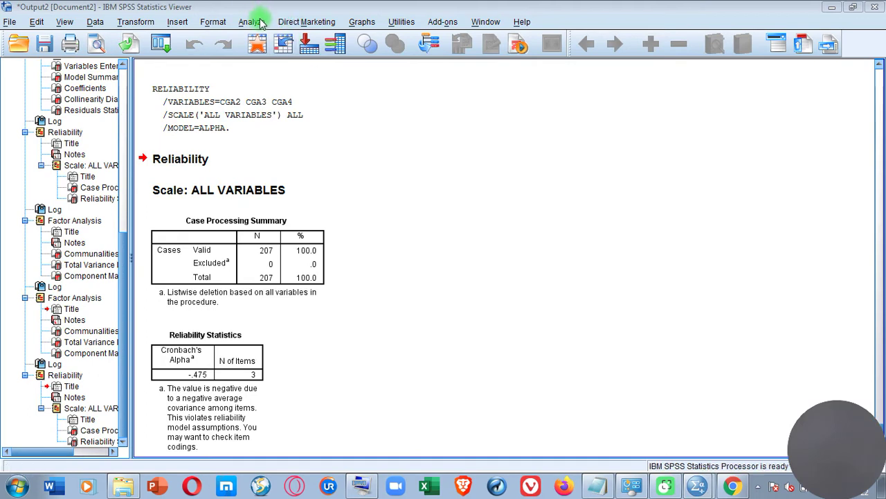
# Check the item list of the reliability analysis and rerun it with the same three CGA items.
pyautogui.click(252, 22)
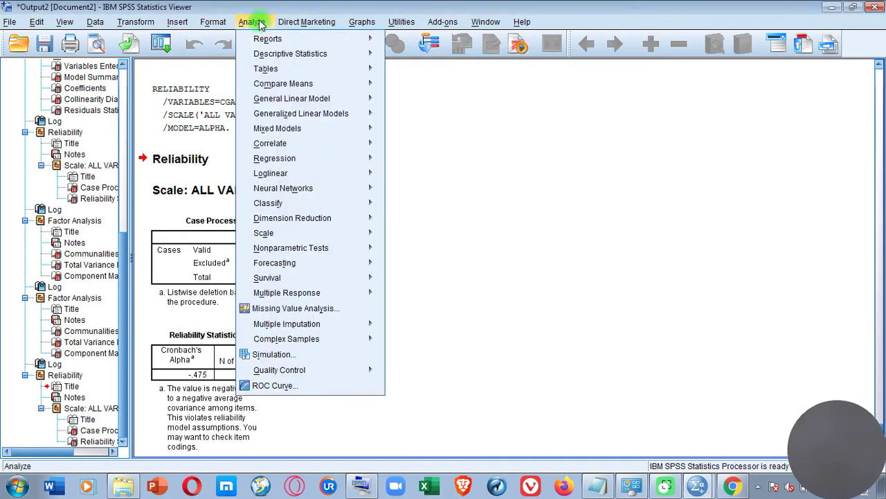
pyautogui.moveTo(316, 204)
pyautogui.moveTo(326, 218)
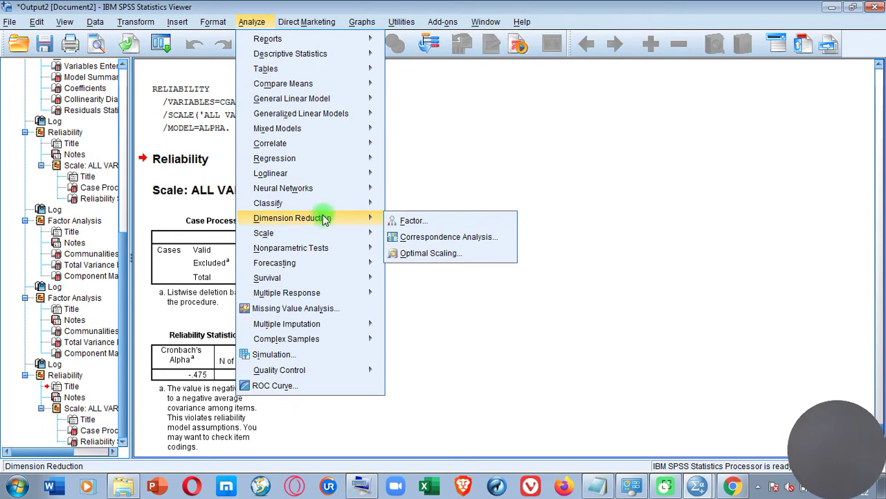
pyautogui.moveTo(370, 232)
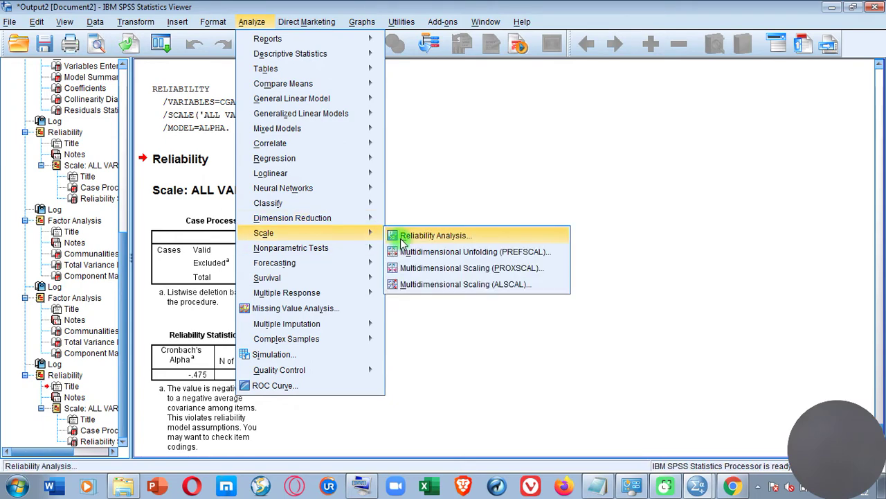
pyautogui.click(404, 237)
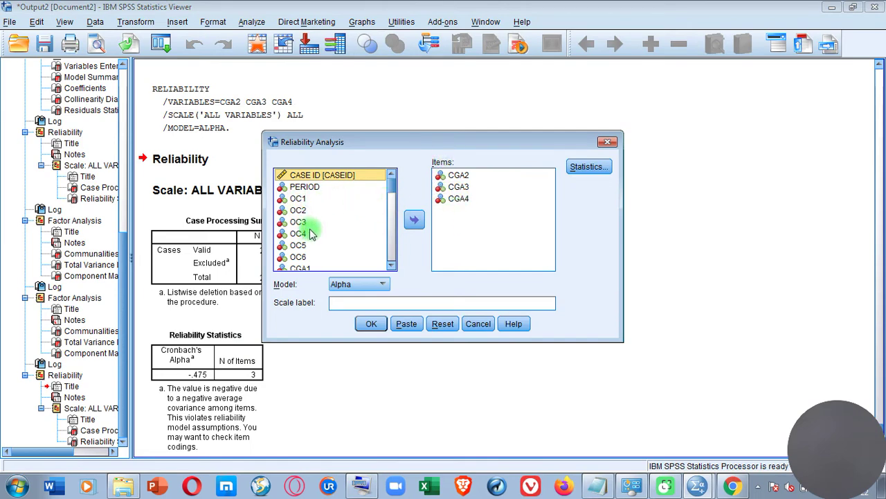
pyautogui.scroll(-1, 316, 258)
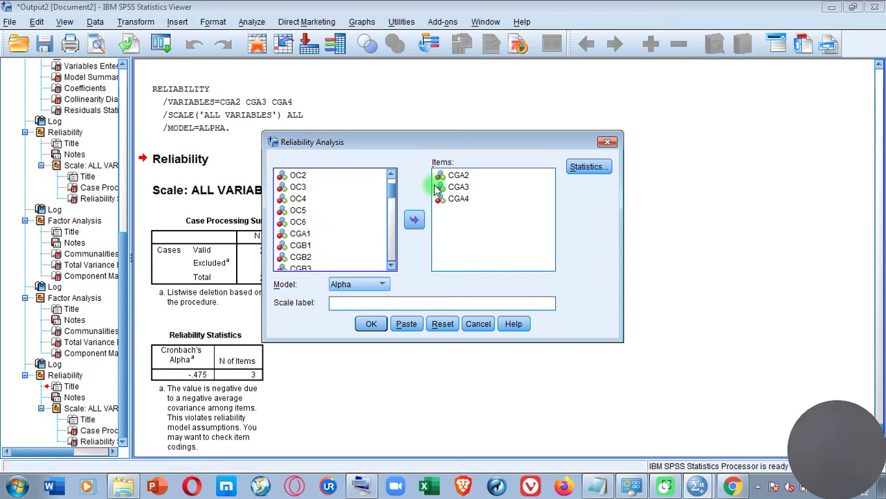
pyautogui.click(371, 324)
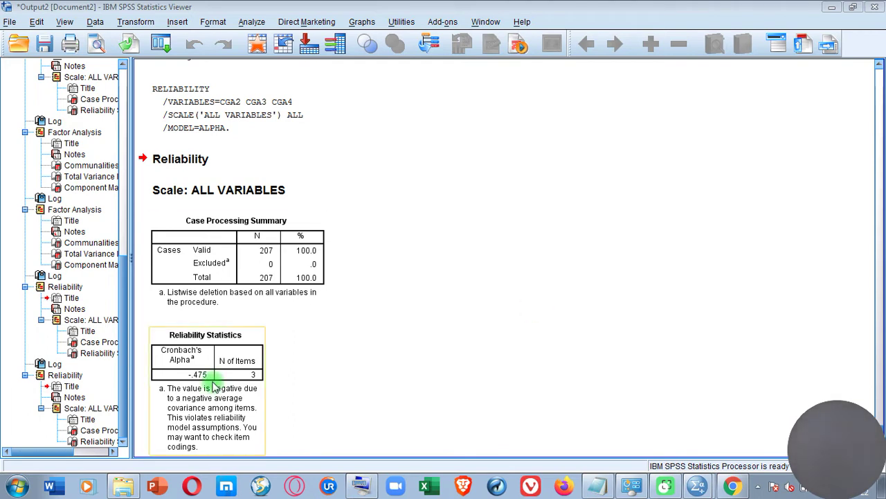
# Start a new factor analysis and clear CGA2, CGA3 and CGA4 from its variables.
pyautogui.click(244, 21)
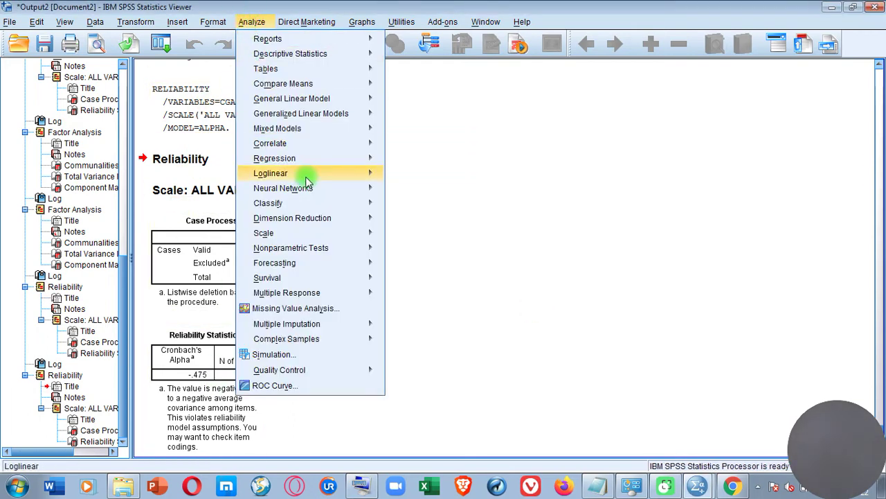
pyautogui.moveTo(316, 225)
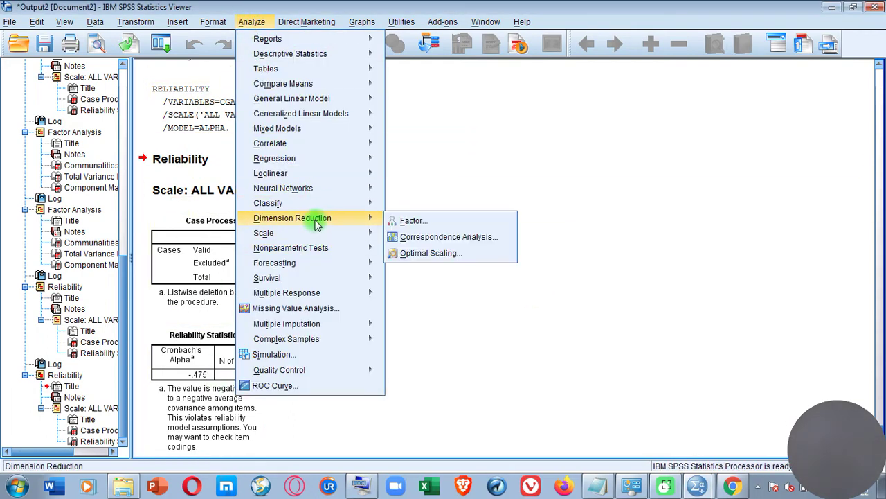
pyautogui.click(394, 220)
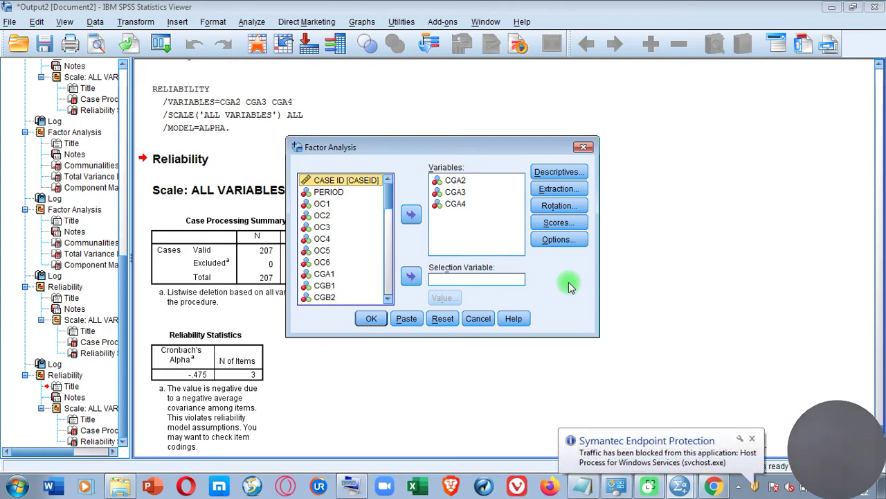
pyautogui.click(753, 438)
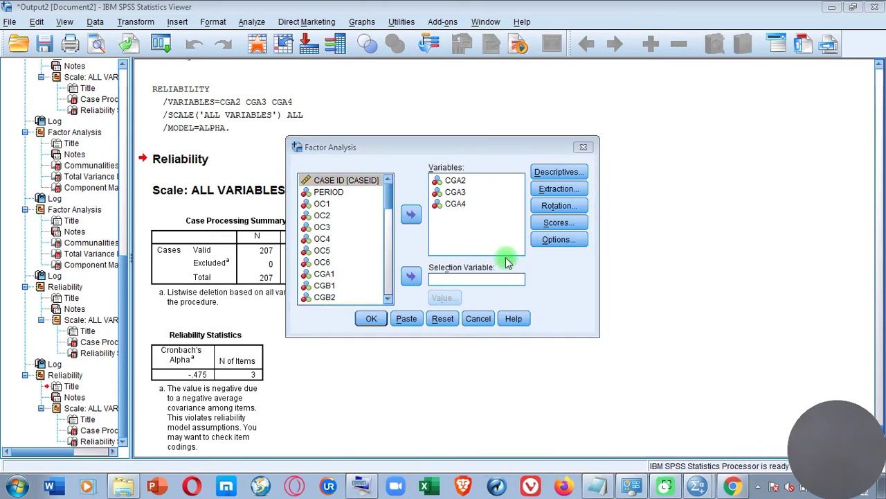
pyautogui.click(461, 223)
pyautogui.moveTo(461, 223); pyautogui.dragTo(437, 181)
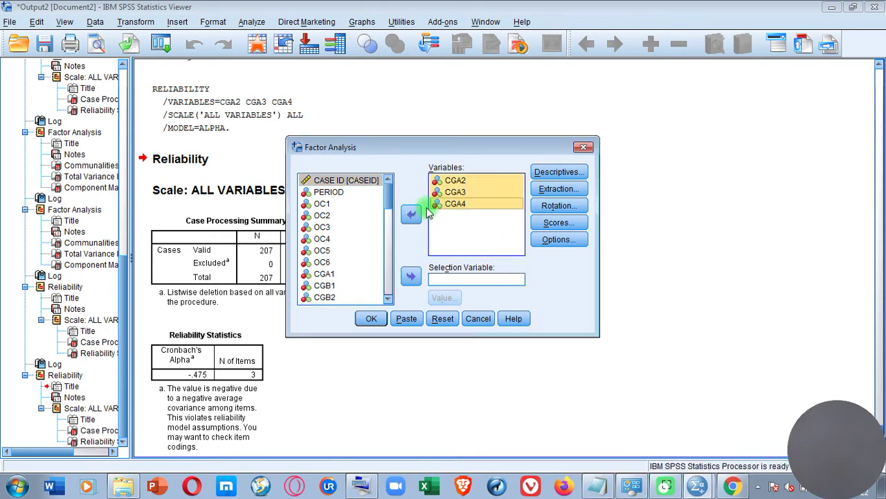
pyautogui.click(411, 214)
# Add the composite variables OC, CS, CGA, CGB, CGC, CGD and TI to the factor analysis.
pyautogui.scroll(-4, 388, 235)
pyautogui.scroll(-7, 342, 281)
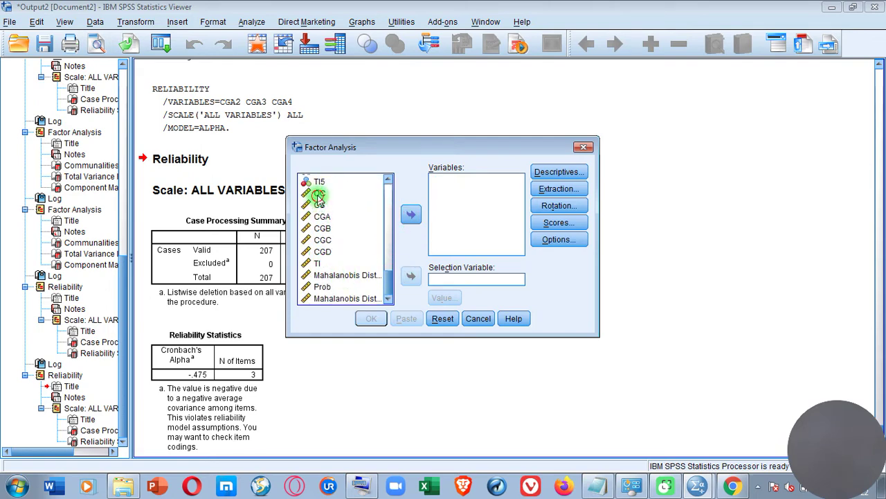
pyautogui.click(319, 196)
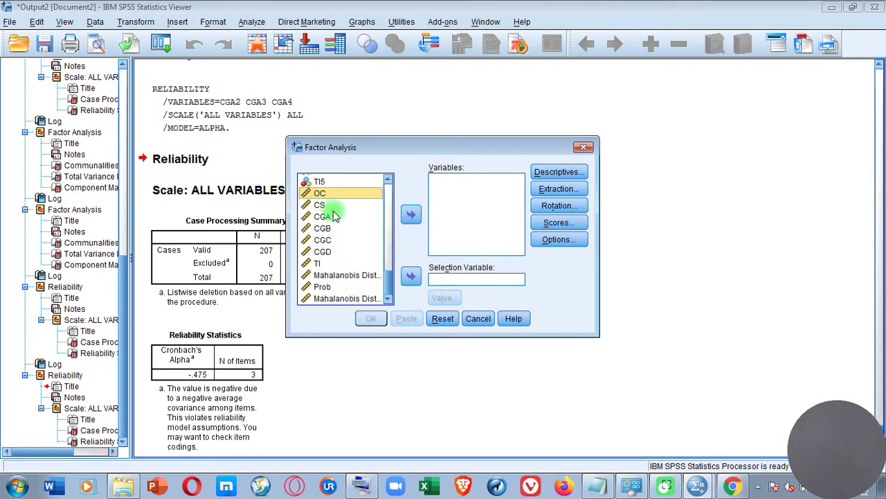
pyautogui.keyDown('shift'); pyautogui.click(320, 263); pyautogui.keyUp('shift')
pyautogui.click(411, 214)
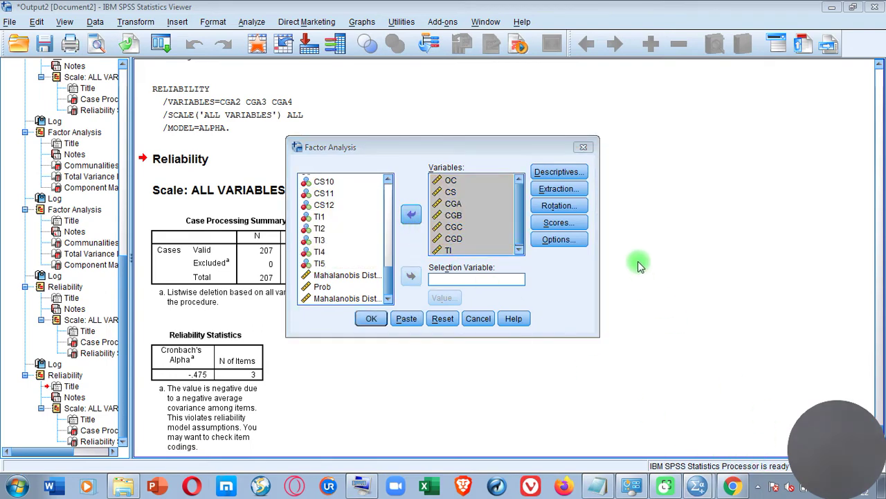
# Set the extraction to a fixed number of 1 factor and run the factor analysis.
pyautogui.click(577, 190)
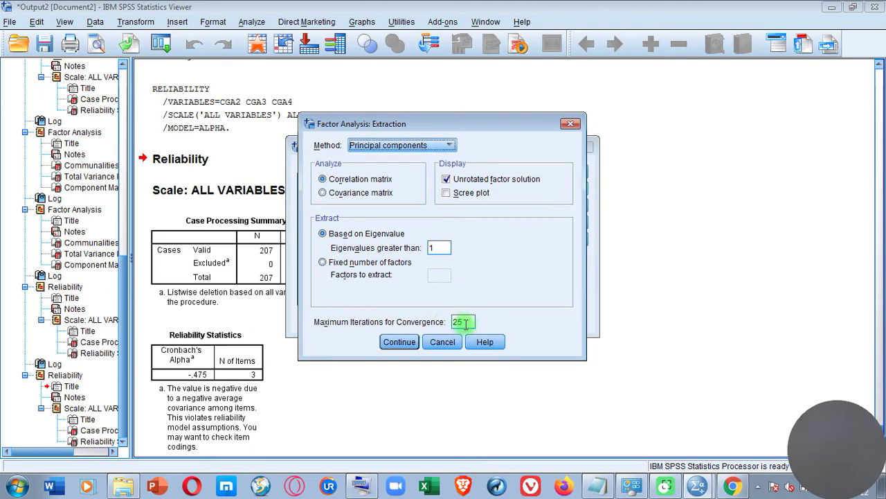
pyautogui.click(390, 261)
pyautogui.click(439, 278)
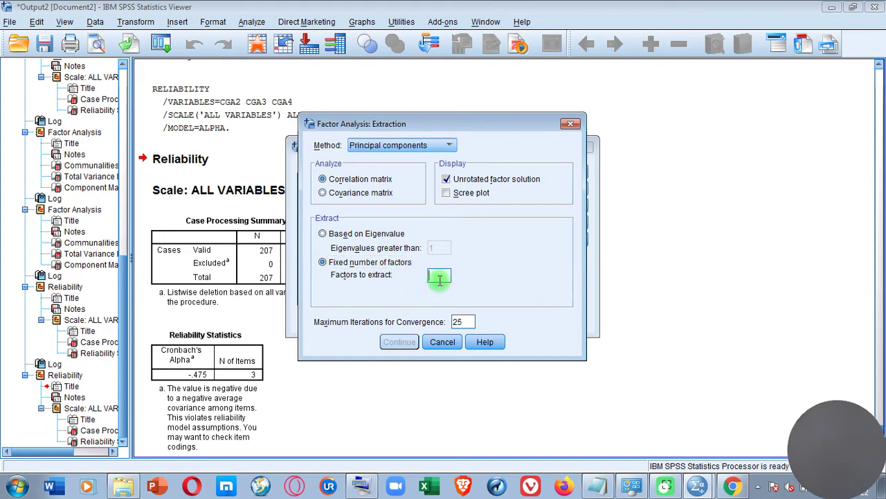
pyautogui.write('1')
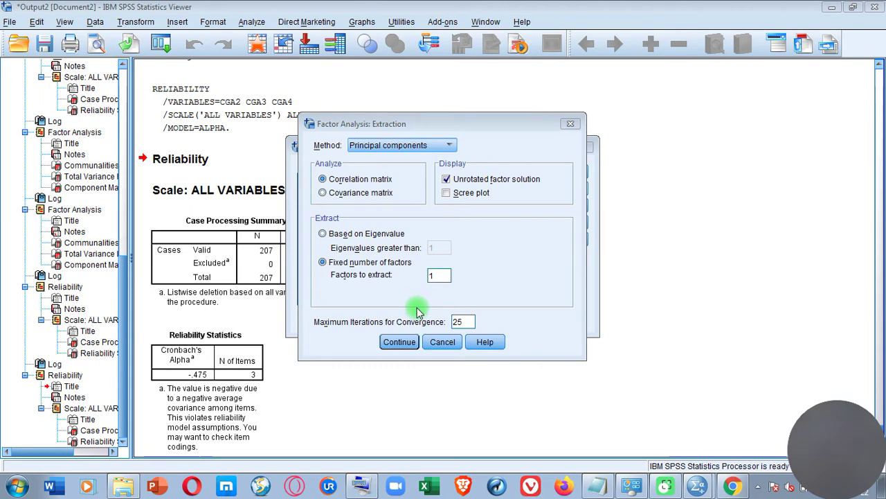
pyautogui.click(399, 342)
pyautogui.click(380, 324)
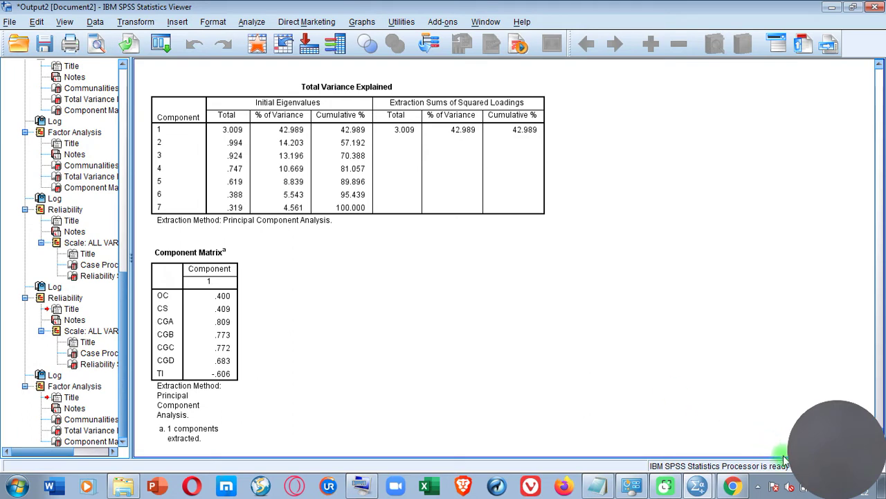
# Examine the variance explained and component matrix of the one-factor solution alongside the earlier factor and reliability output.
pyautogui.click(234, 301)
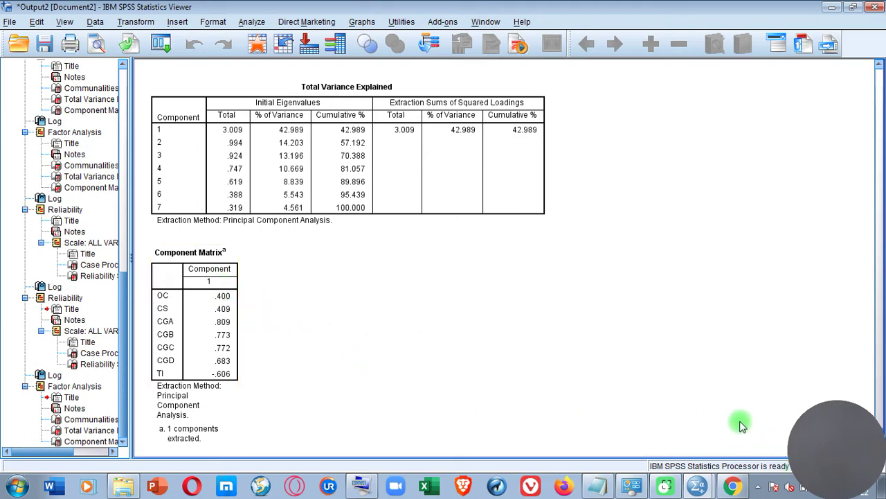
pyautogui.click(818, 487)
pyautogui.click(391, 193)
pyautogui.click(433, 314)
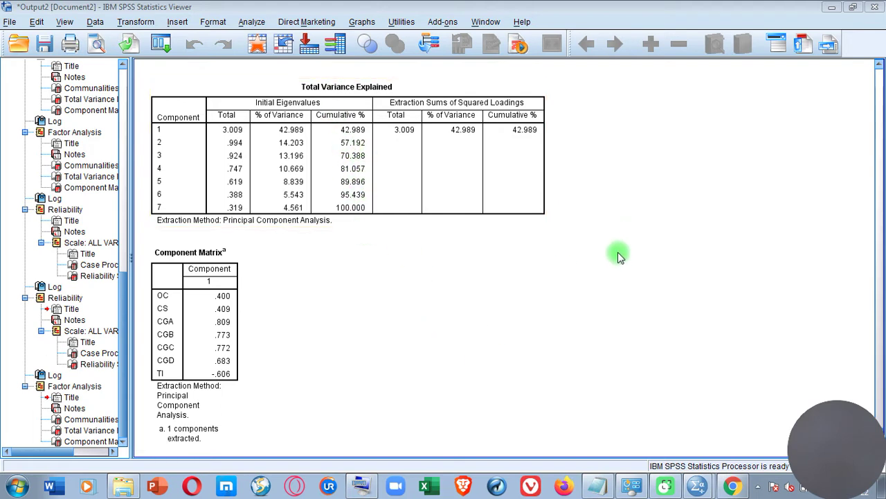
pyautogui.click(878, 277)
pyautogui.scroll(-20, 692, 245)
pyautogui.scroll(-8, 659, 277)
pyautogui.scroll(-2, 660, 277)
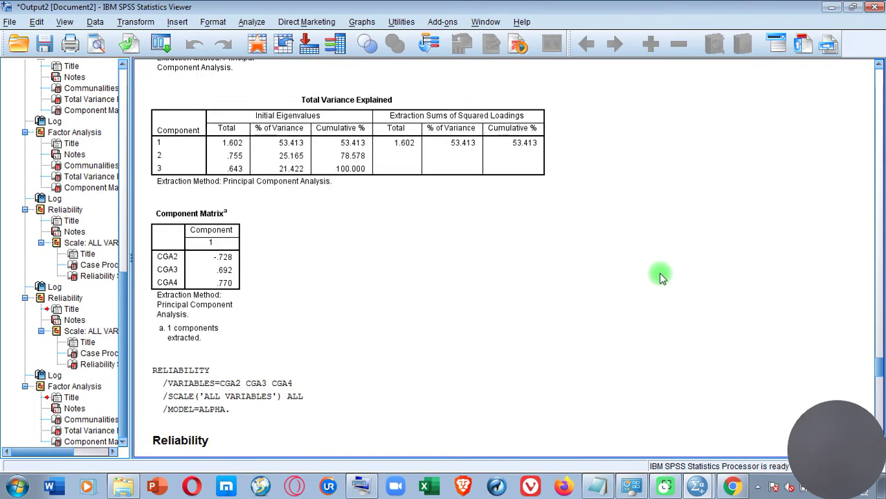
pyautogui.scroll(-1, 660, 277)
pyautogui.scroll(1, 660, 276)
pyautogui.scroll(-4, 402, 201)
pyautogui.scroll(-20, 409, 209)
pyautogui.scroll(-10, 457, 291)
pyautogui.scroll(1, 487, 349)
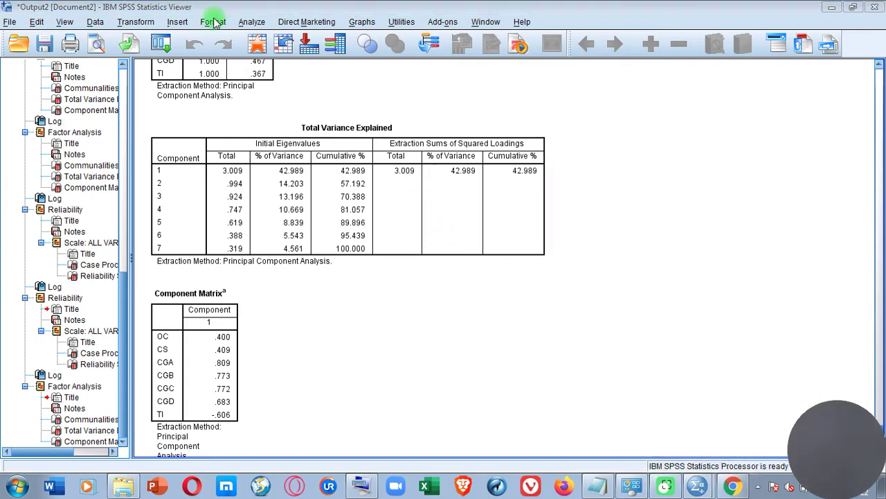
# Set up a linear regression on TI and add model fit, R squared change, descriptives and Durbin-Watson to its statistics.
pyautogui.click(252, 21)
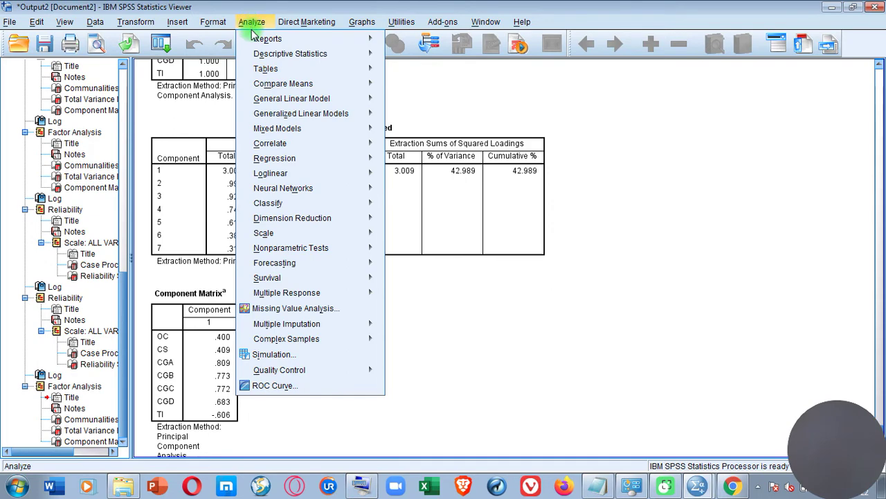
pyautogui.moveTo(298, 158)
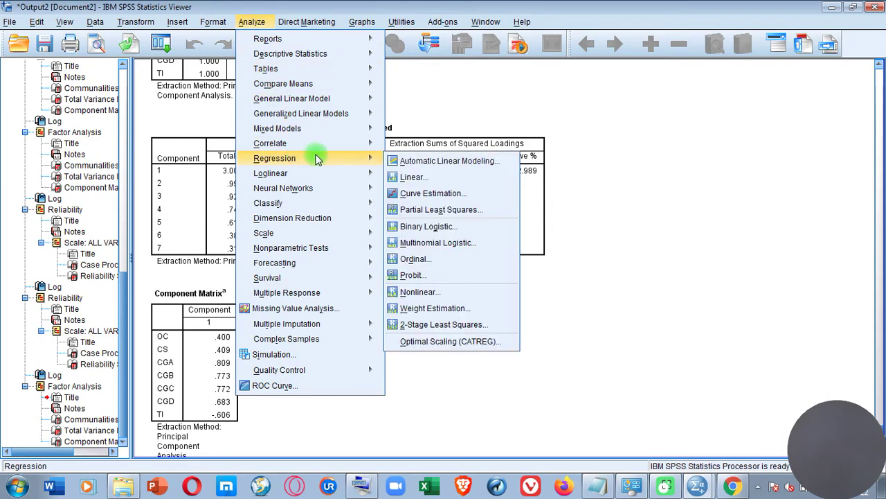
pyautogui.click(414, 178)
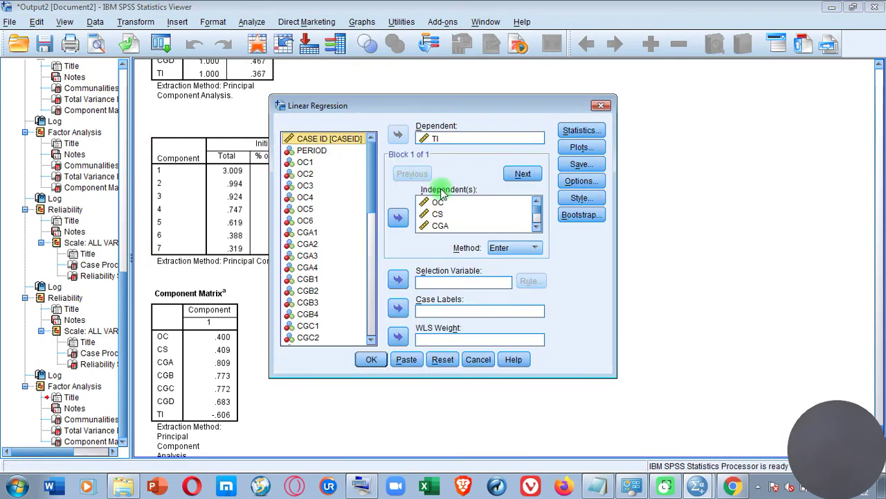
pyautogui.scroll(-2, 443, 215)
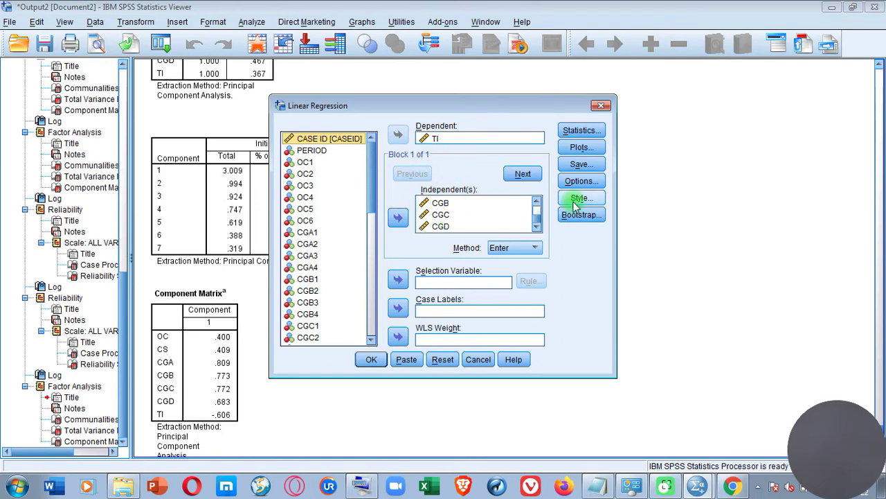
pyautogui.click(574, 133)
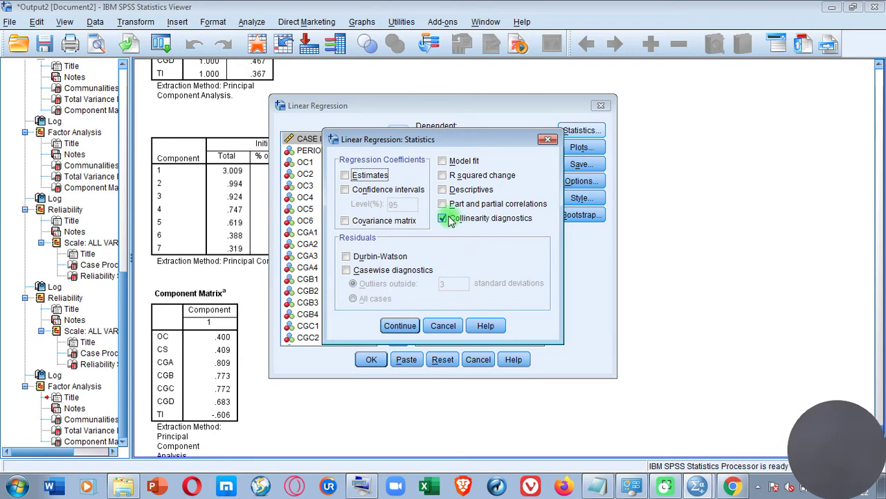
pyautogui.click(443, 160)
pyautogui.click(443, 176)
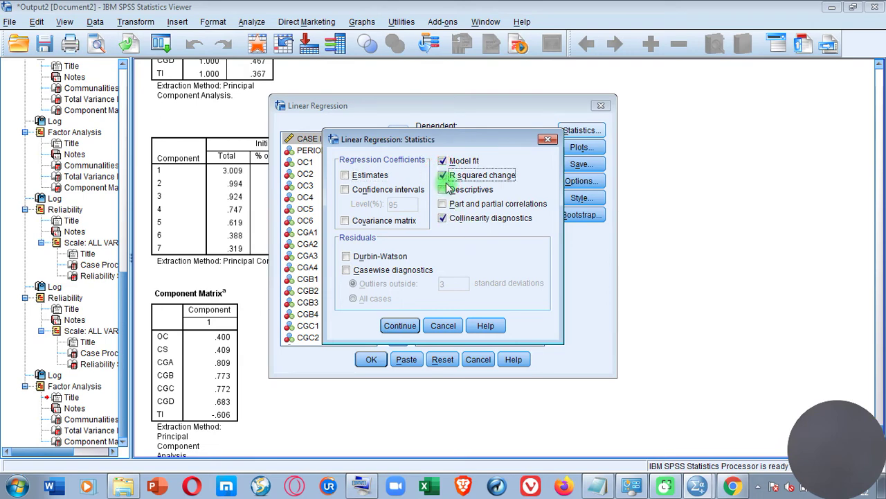
pyautogui.click(444, 191)
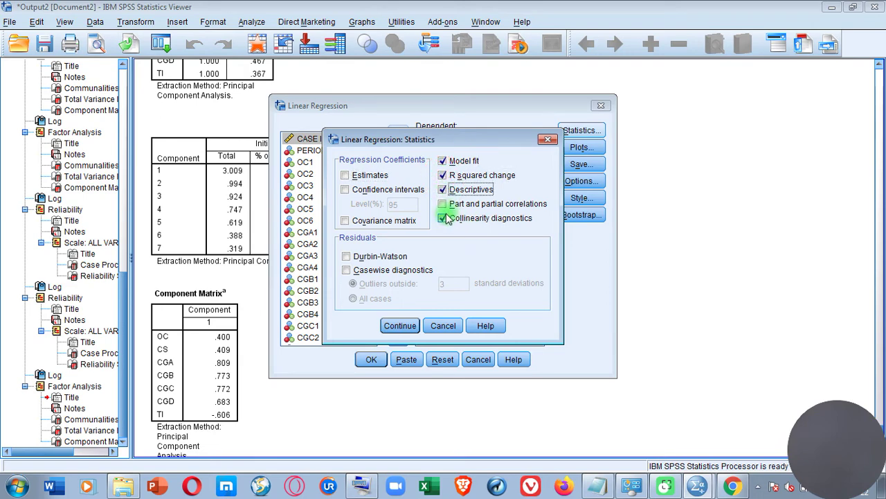
pyautogui.click(348, 256)
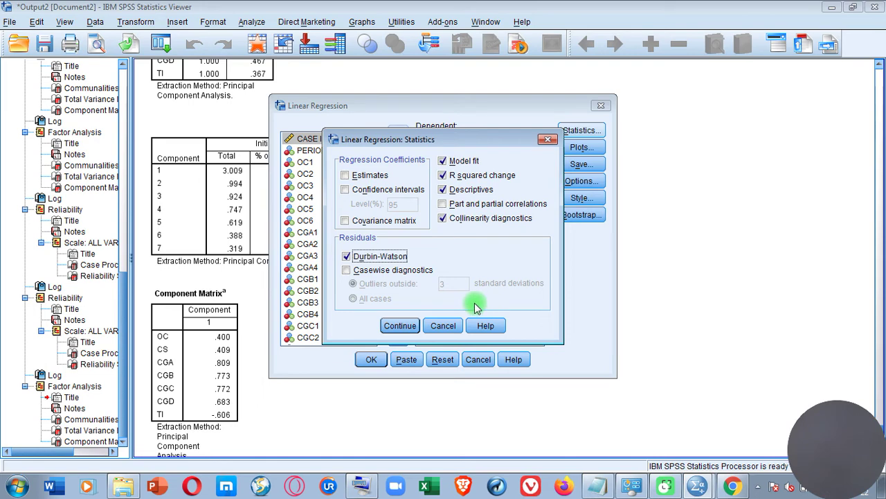
pyautogui.click(401, 326)
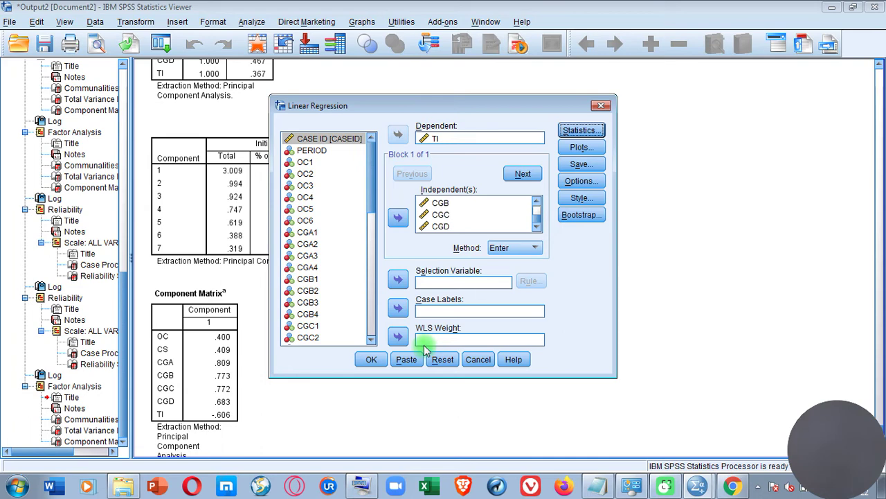
# Assign CASE ID as the regression's case labels and run the linear regression.
pyautogui.click(372, 360)
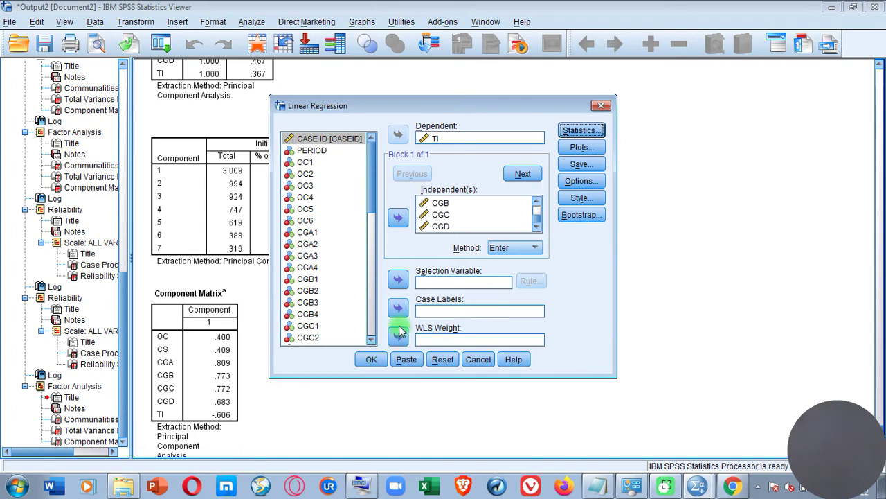
pyautogui.click(302, 141)
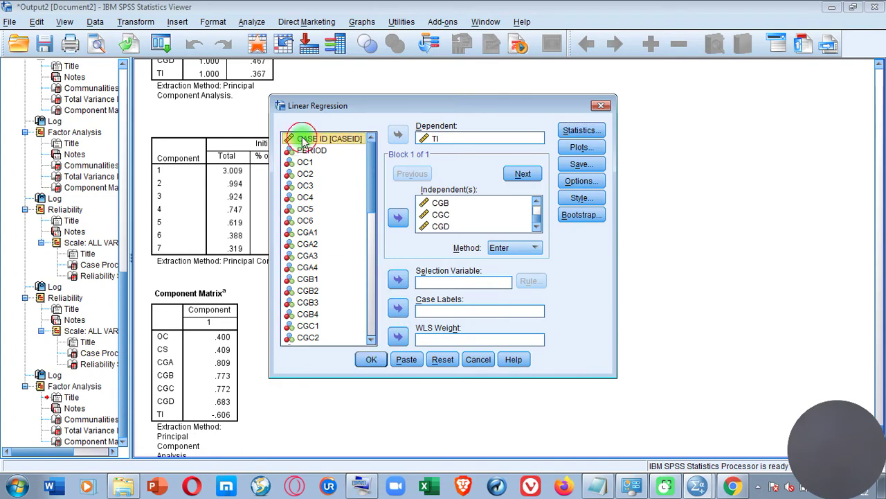
pyautogui.click(400, 308)
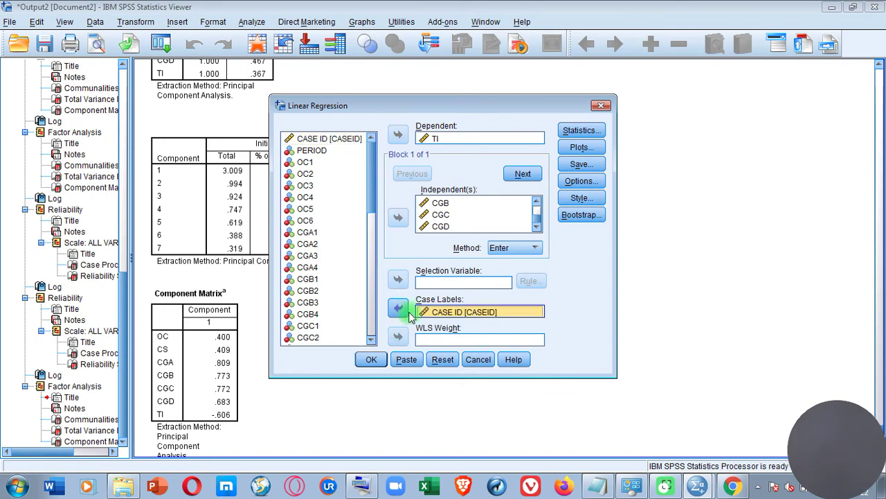
pyautogui.click(372, 360)
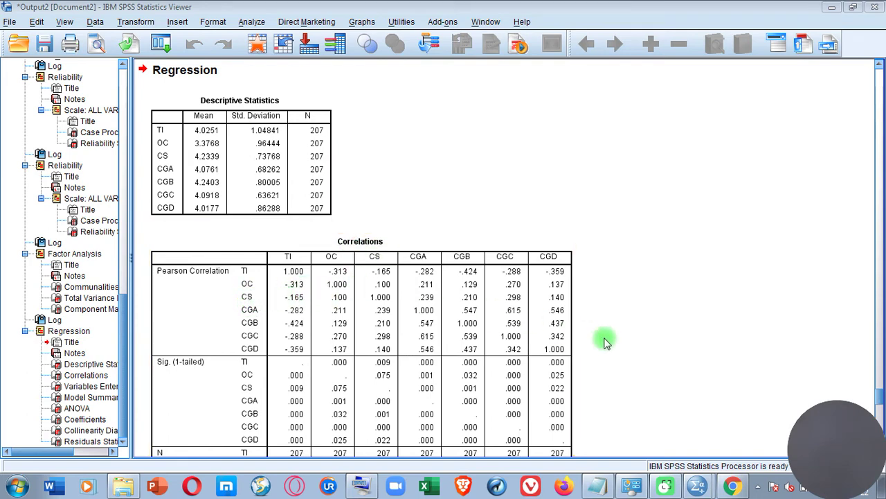
# Examine the regression output's correlations, model summary, ANOVA, and tolerance and VIF values.
pyautogui.moveTo(878, 400); pyautogui.dragTo(878, 408)
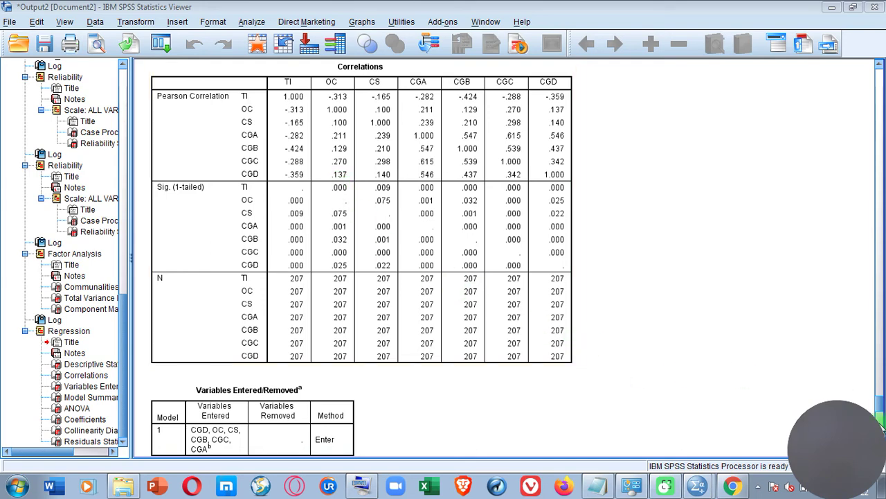
pyautogui.scroll(-3, 879, 407)
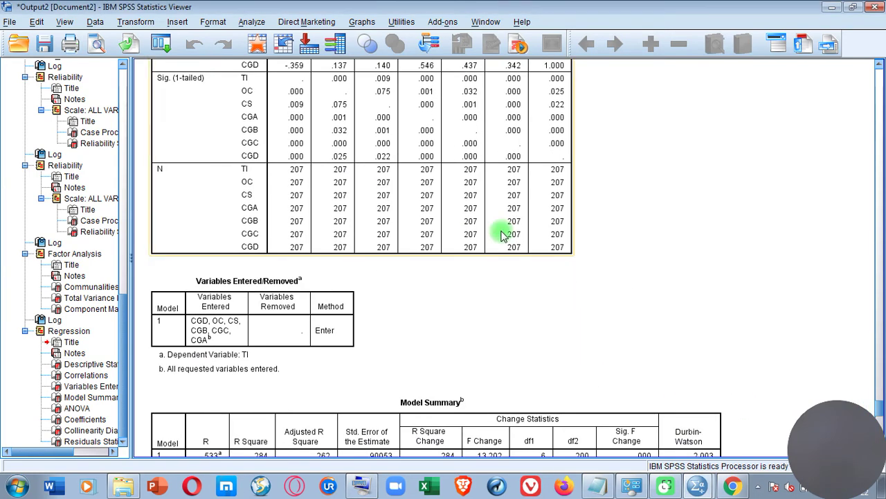
pyautogui.scroll(-3, 376, 279)
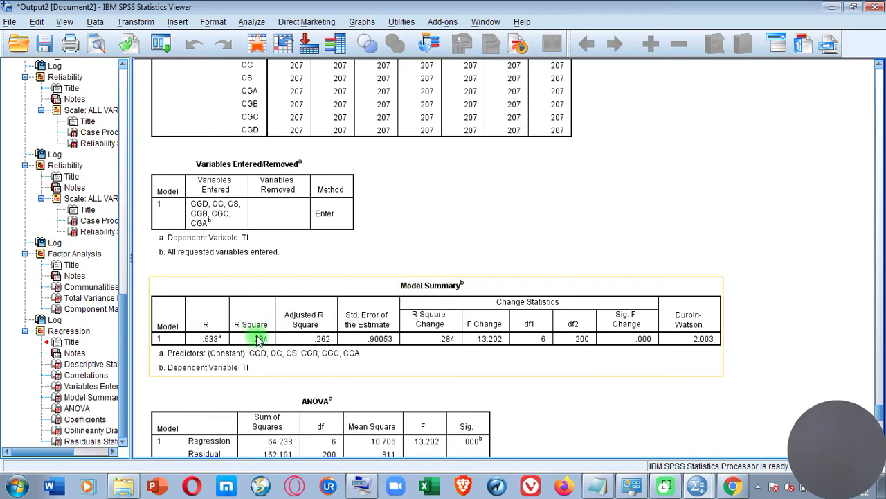
pyautogui.scroll(-1, 490, 367)
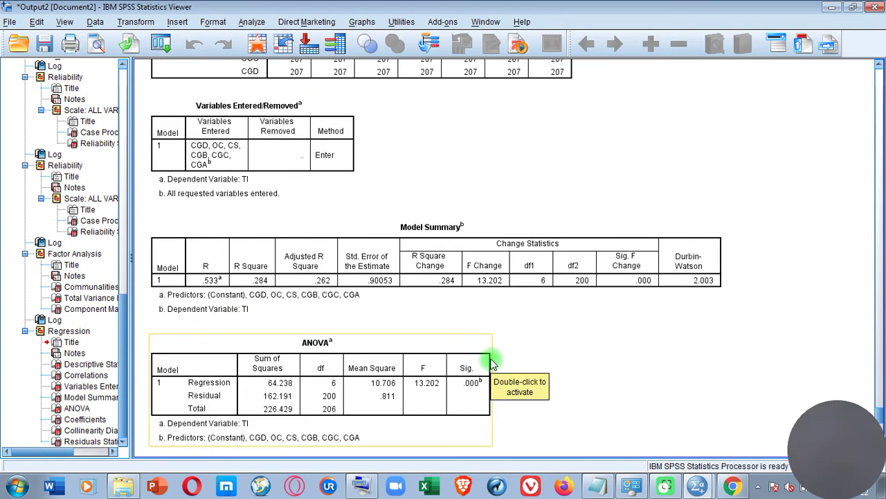
pyautogui.scroll(-3, 488, 324)
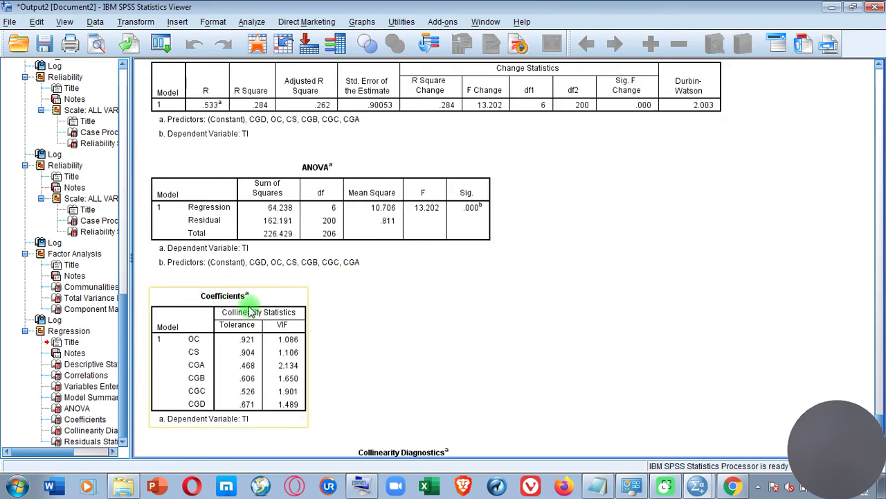
pyautogui.scroll(-2, 392, 331)
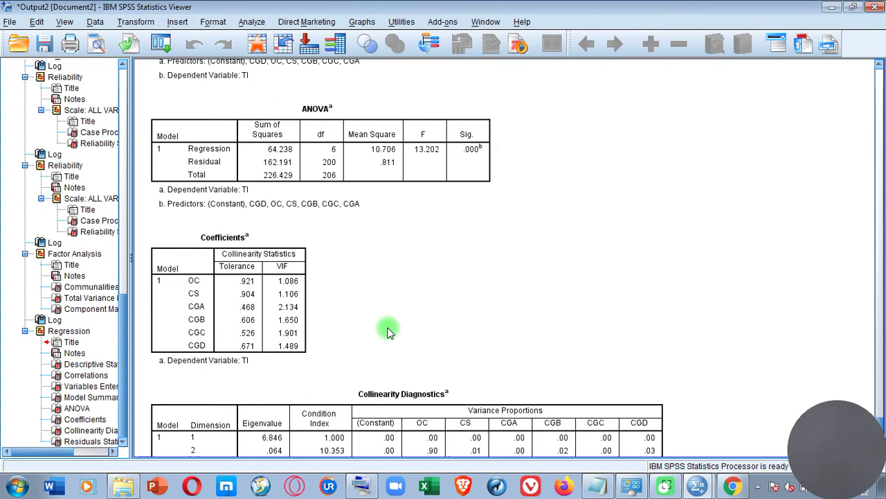
# Examine the regression output's collinearity diagnostics and residuals statistics tables.
pyautogui.scroll(-1, 390, 333)
pyautogui.click(280, 188)
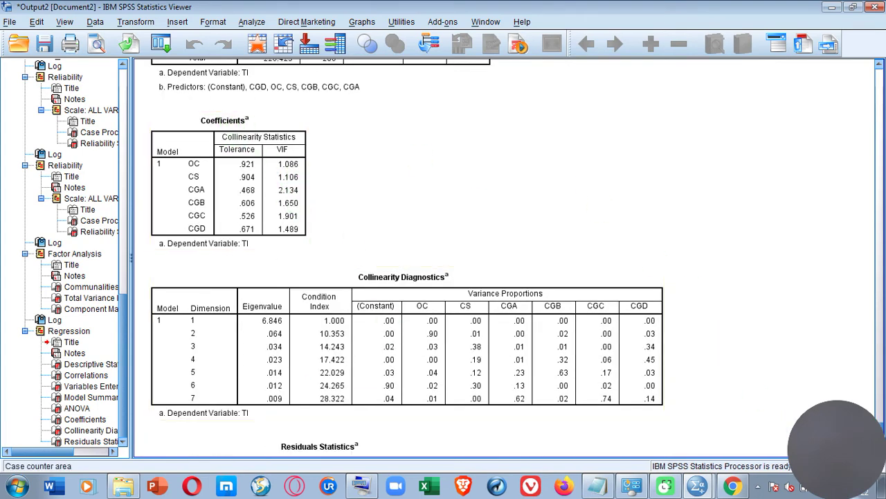
pyautogui.scroll(-4, 407, 277)
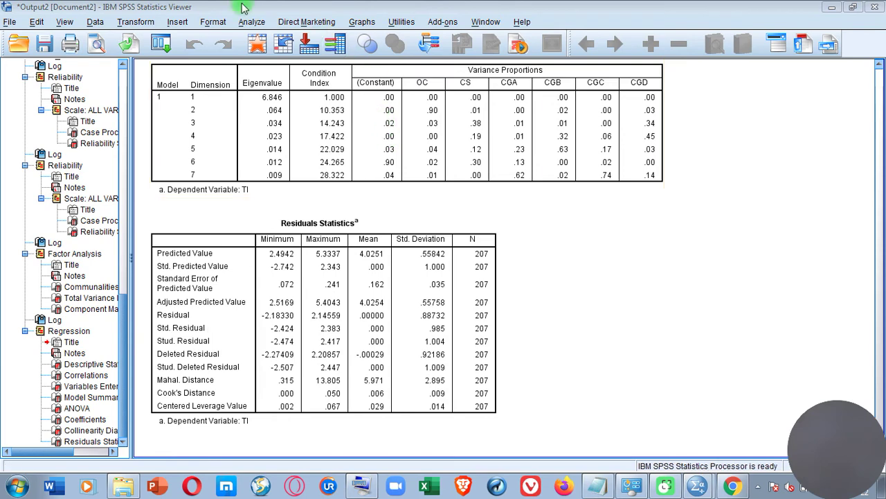
# Reopen the linear regression on TI and remove descriptives and R squared change from its statistics.
pyautogui.click(250, 22)
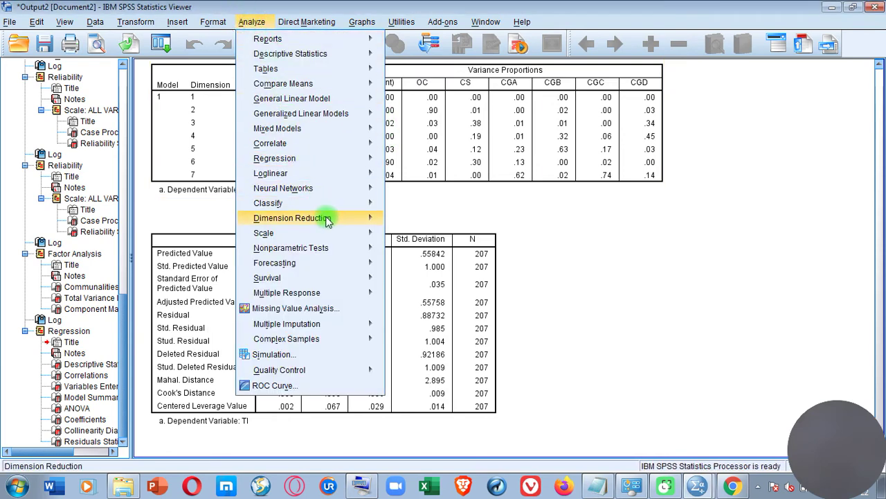
pyautogui.moveTo(330, 223)
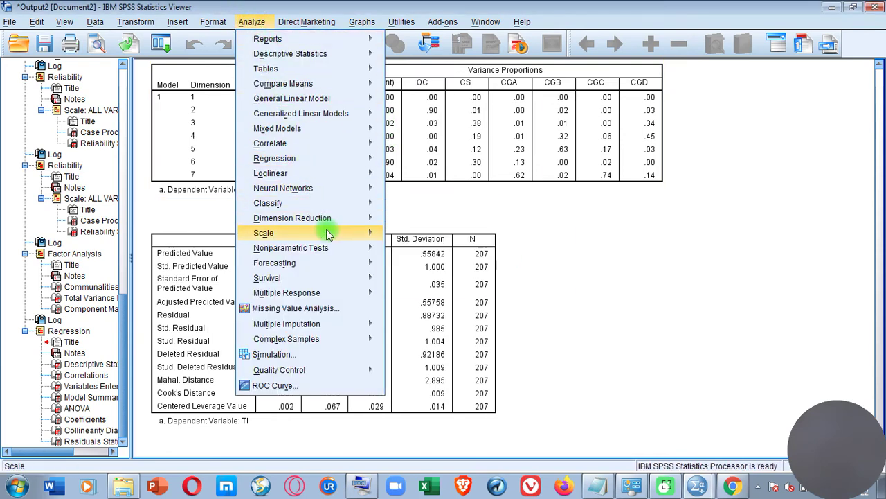
pyautogui.moveTo(339, 166)
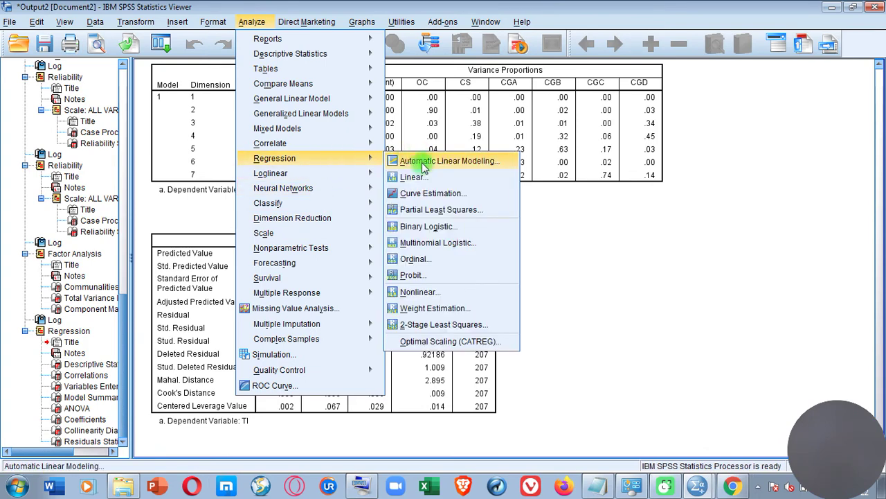
pyautogui.click(424, 175)
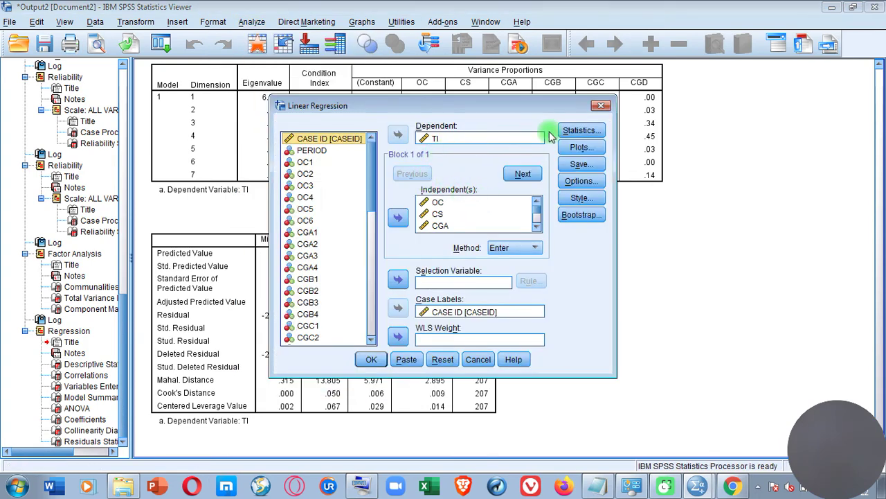
pyautogui.click(581, 130)
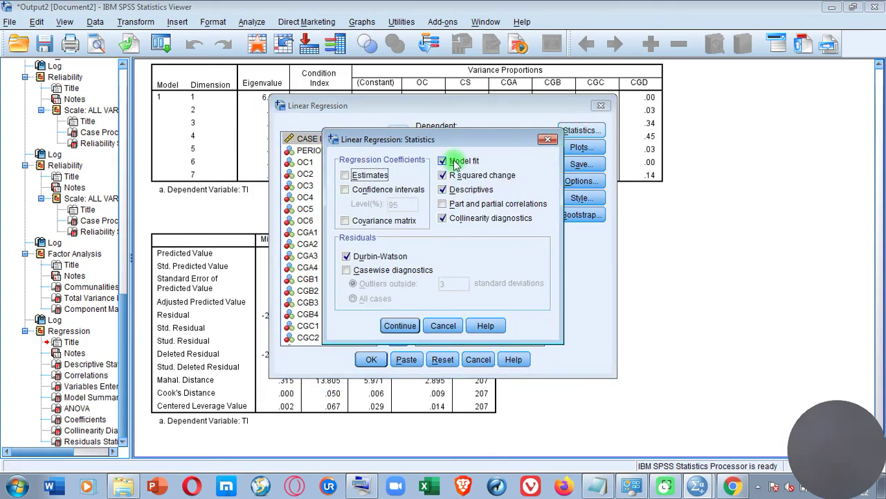
pyautogui.click(443, 189)
pyautogui.click(443, 176)
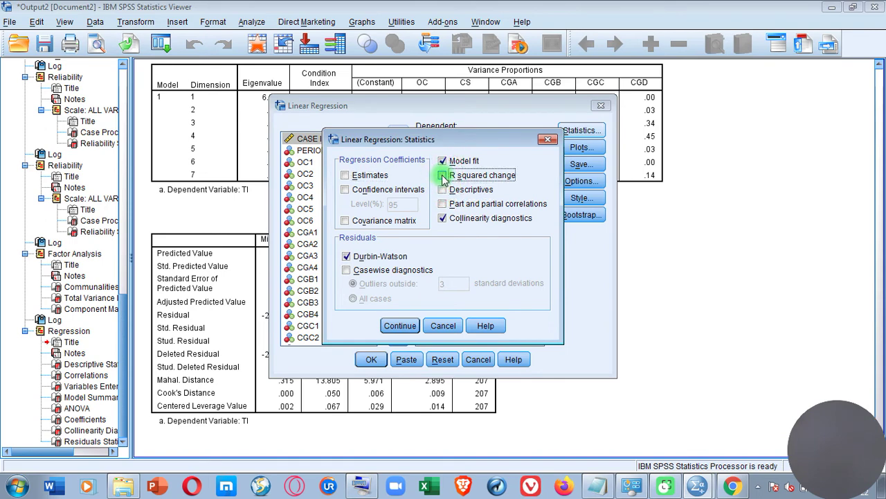
# Request estimates, 95% confidence intervals and R squared change without collinearity diagnostics, and run the linear regression.
pyautogui.click(345, 175)
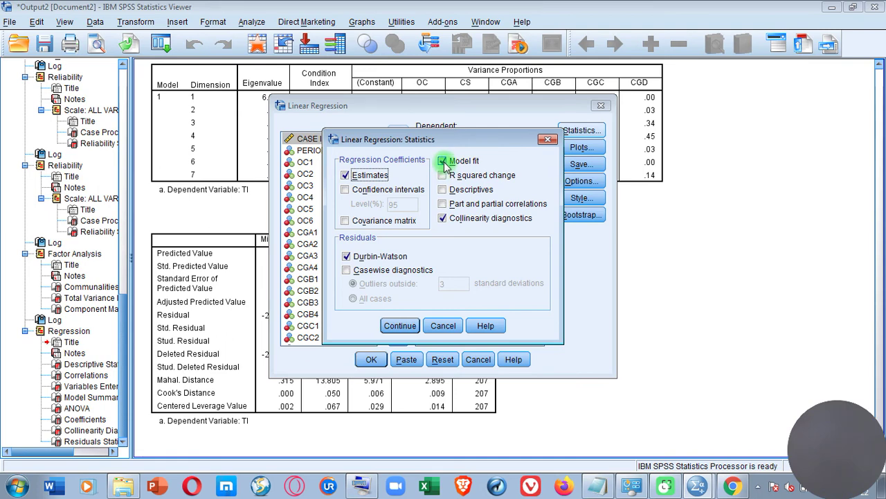
pyautogui.click(345, 189)
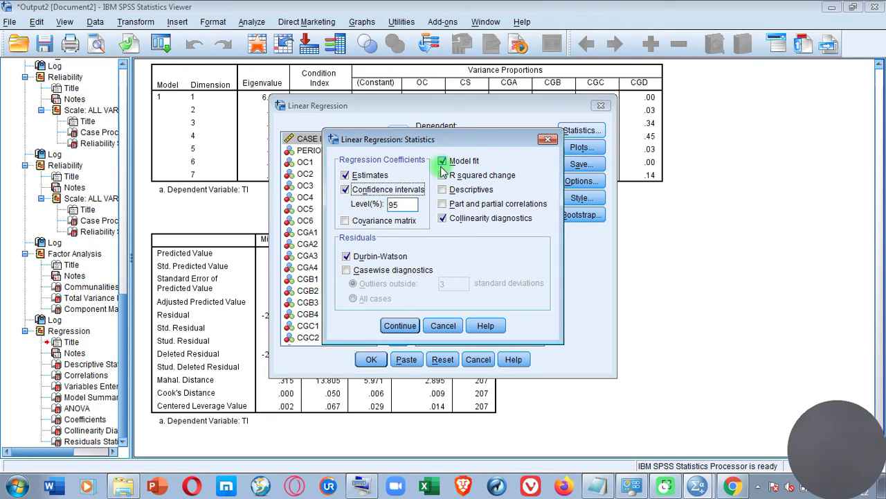
pyautogui.click(442, 218)
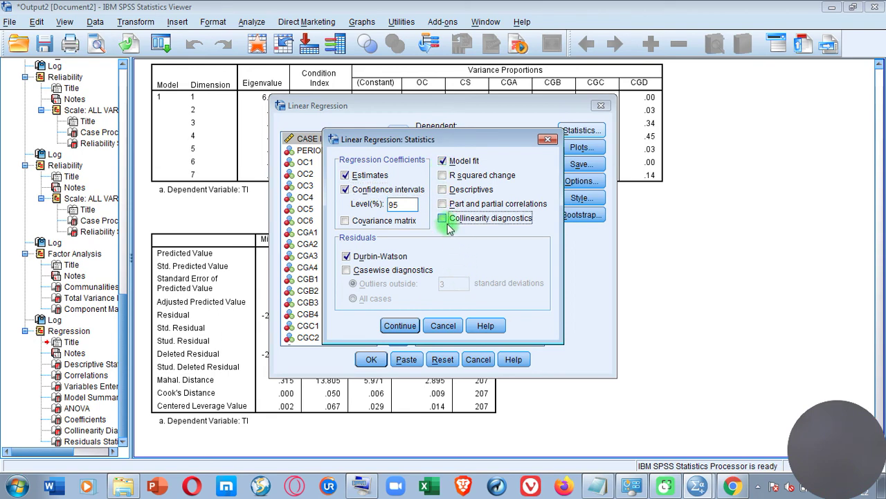
pyautogui.click(442, 175)
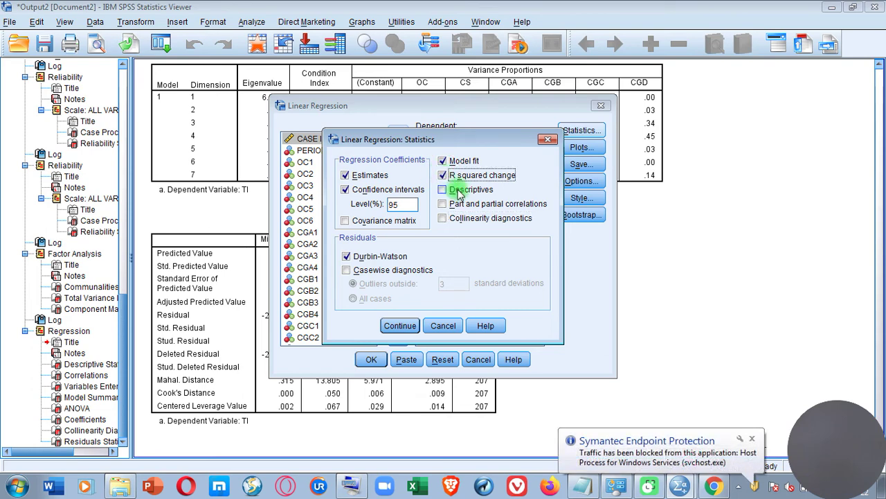
pyautogui.click(750, 439)
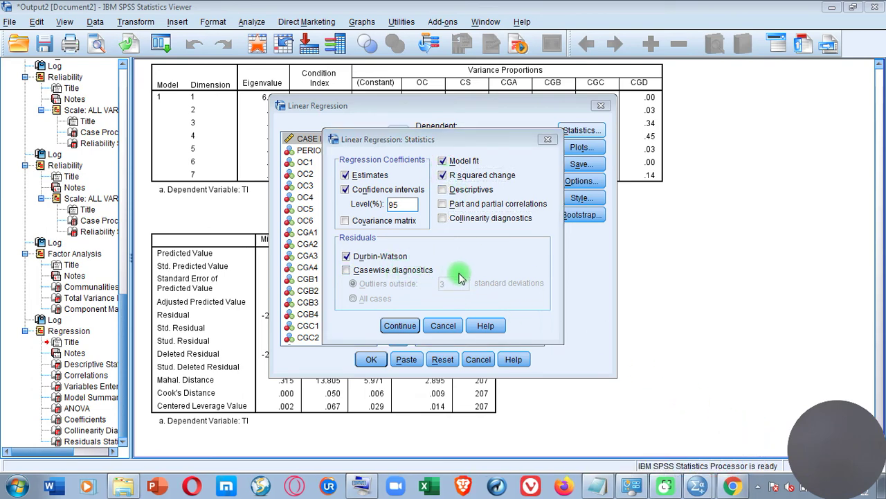
pyautogui.click(401, 326)
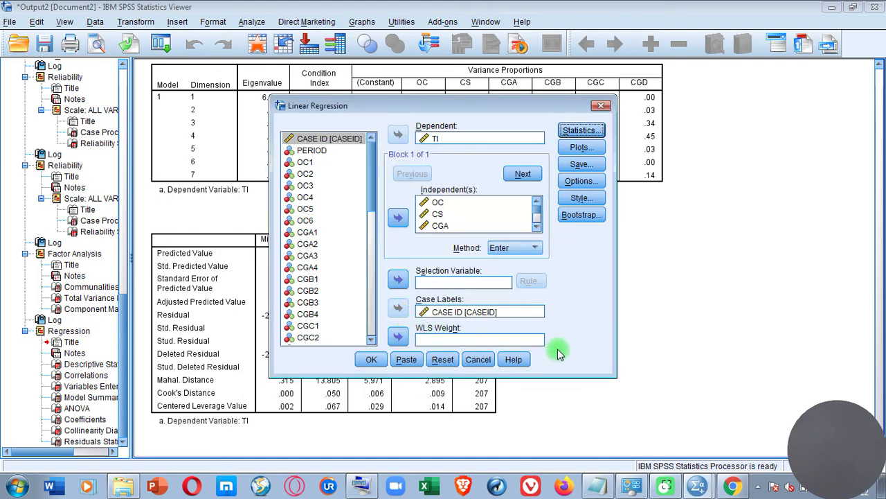
pyautogui.click(370, 359)
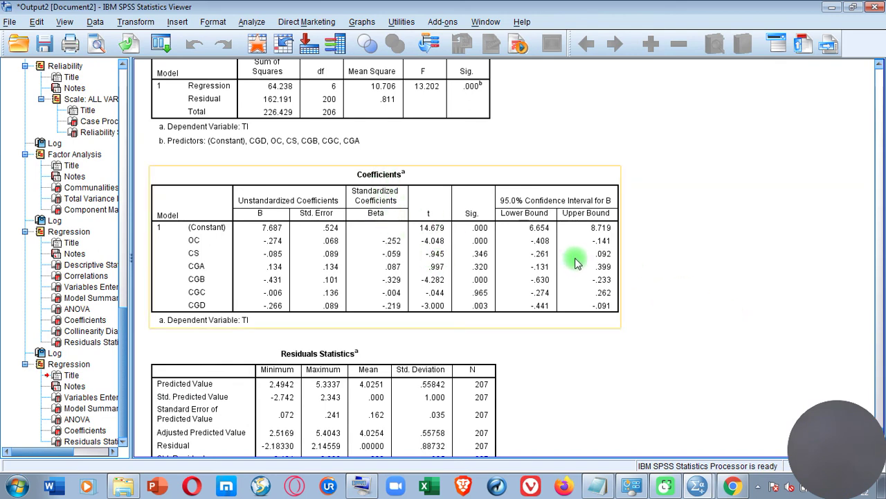
# Examine the new regression output's ANOVA, coefficients with significance and confidence intervals, and residuals statistics.
pyautogui.scroll(-1, 577, 262)
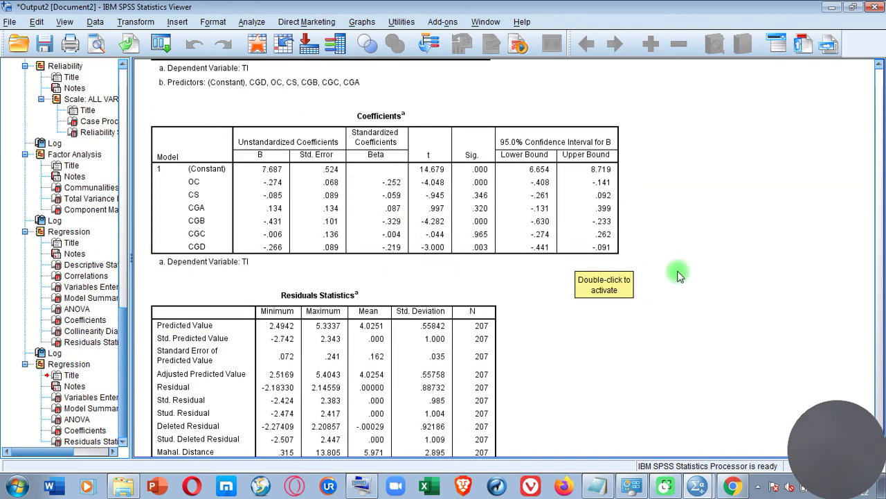
pyautogui.scroll(2, 678, 275)
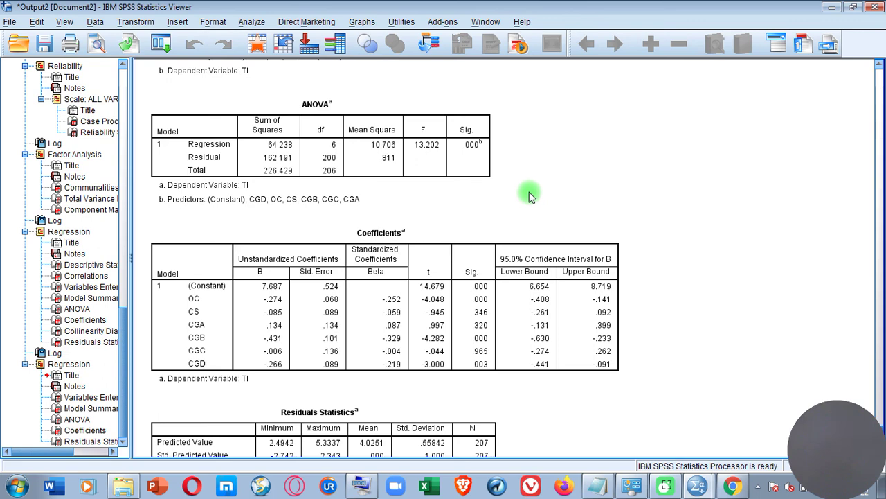
pyautogui.click(451, 254)
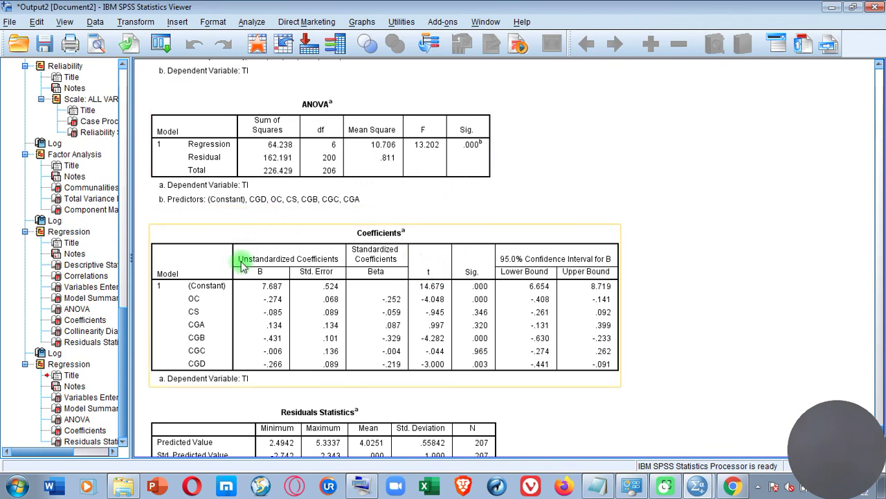
pyautogui.click(534, 212)
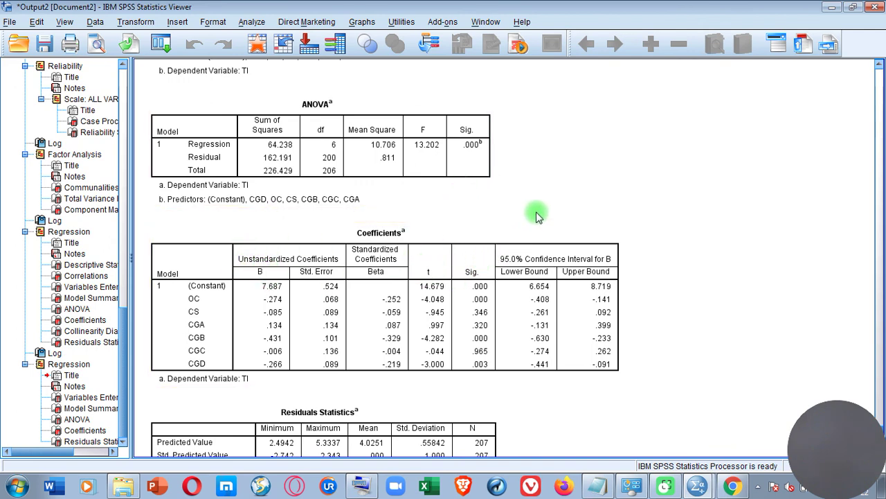
pyautogui.scroll(-2, 670, 268)
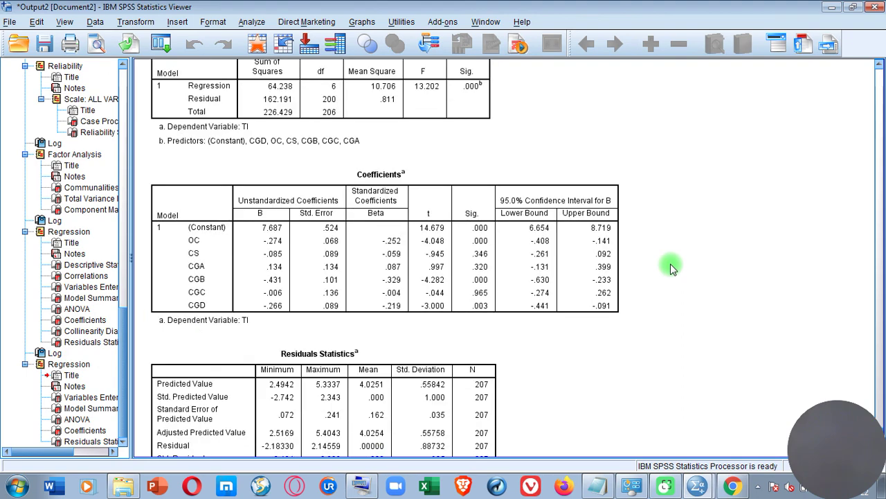
pyautogui.scroll(-4, 671, 269)
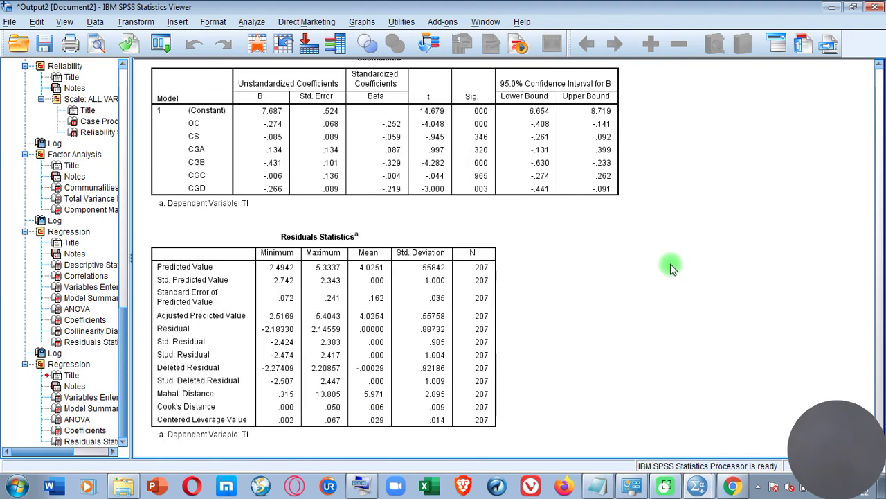
pyautogui.scroll(4, 671, 269)
pyautogui.scroll(2, 671, 269)
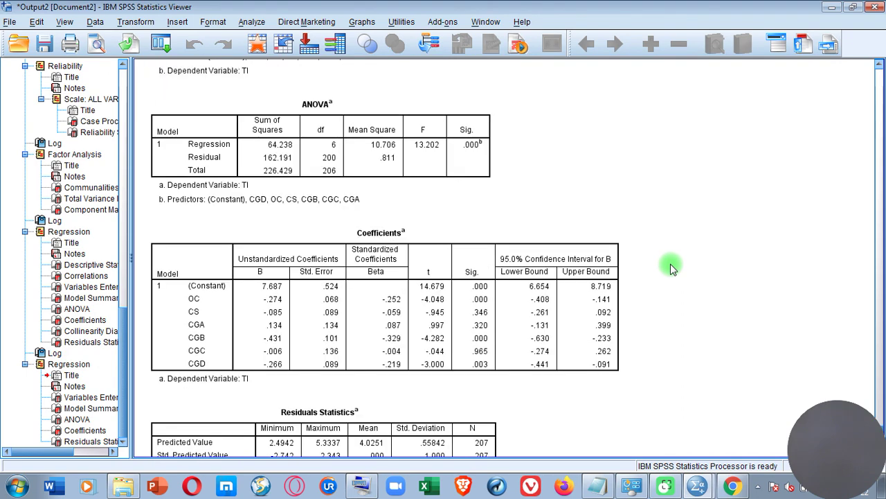